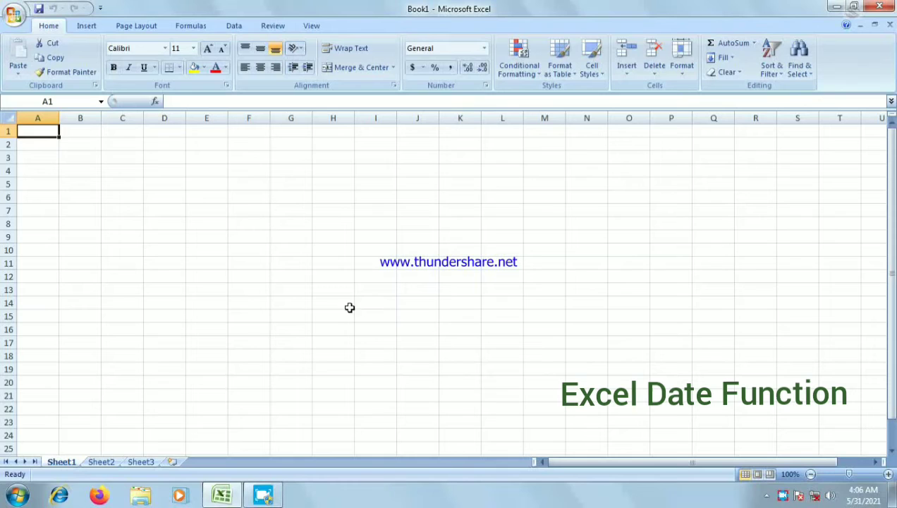
Step: Zoom the blank sheet to 160% and select cell B1
{"action": "scroll", "coordinate": [268, 321], "scroll_direction": "up", "scroll_amount": 2, "text": "ctrl"}
{"action": "scroll", "coordinate": [268, 317], "scroll_direction": "up", "scroll_amount": 1, "text": "ctrl"}
{"action": "scroll", "coordinate": [228, 297], "scroll_direction": "up", "scroll_amount": 1, "text": "ctrl"}
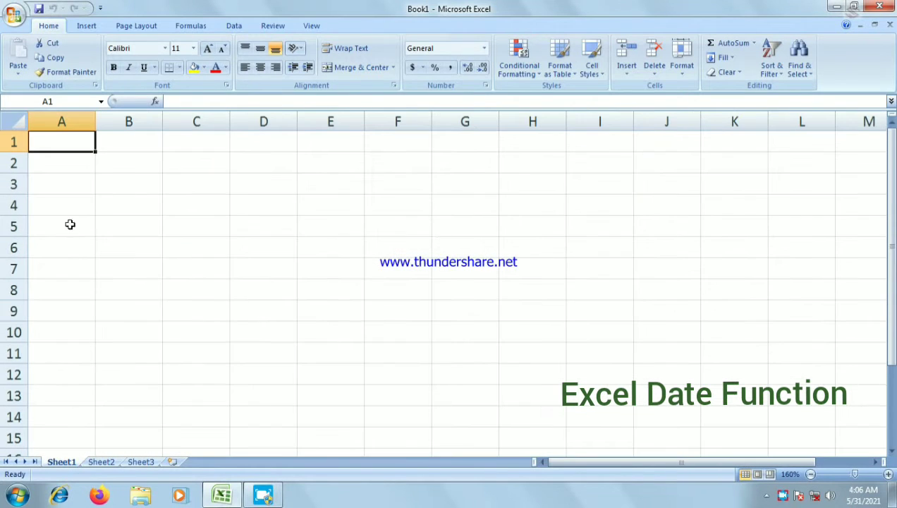
{"action": "left_click", "coordinate": [133, 153]}
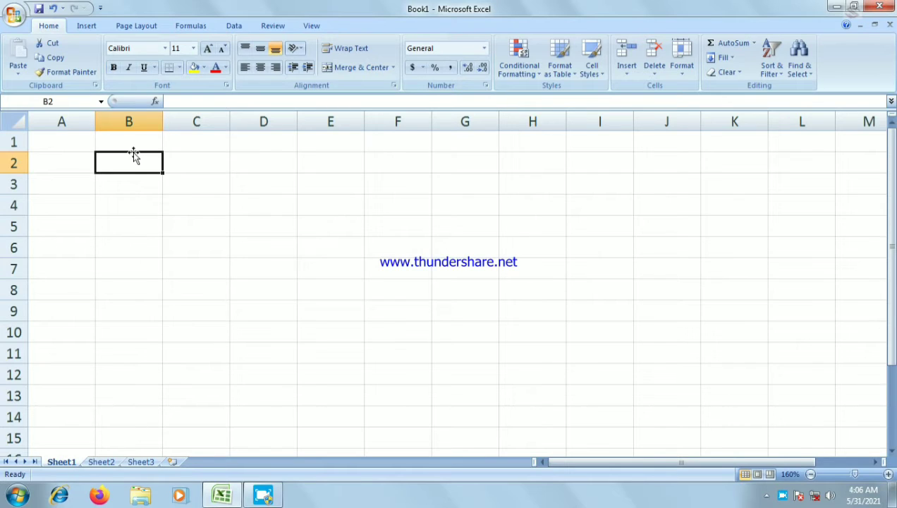
{"action": "key", "text": "Up"}
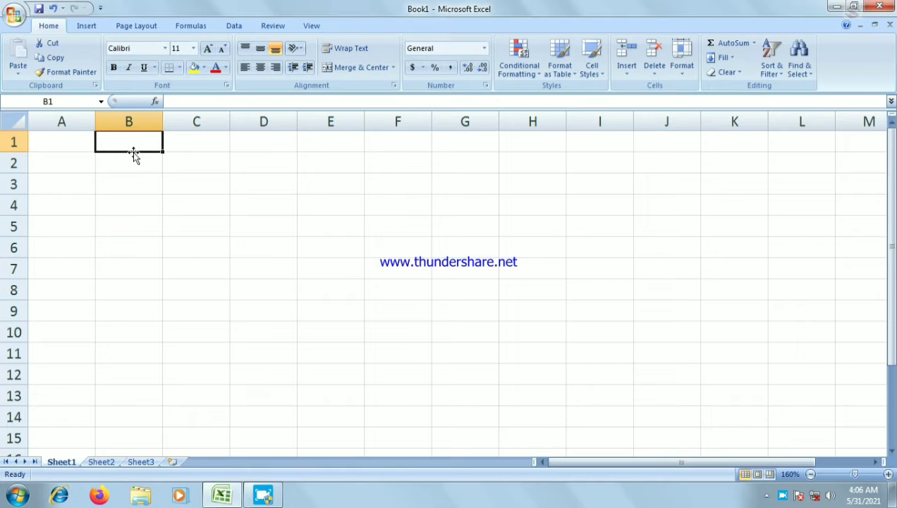
Step: Enter the title 'ICC WORLD CUP FINAL MATCHS' in cell B1
{"action": "type", "text": "I"}
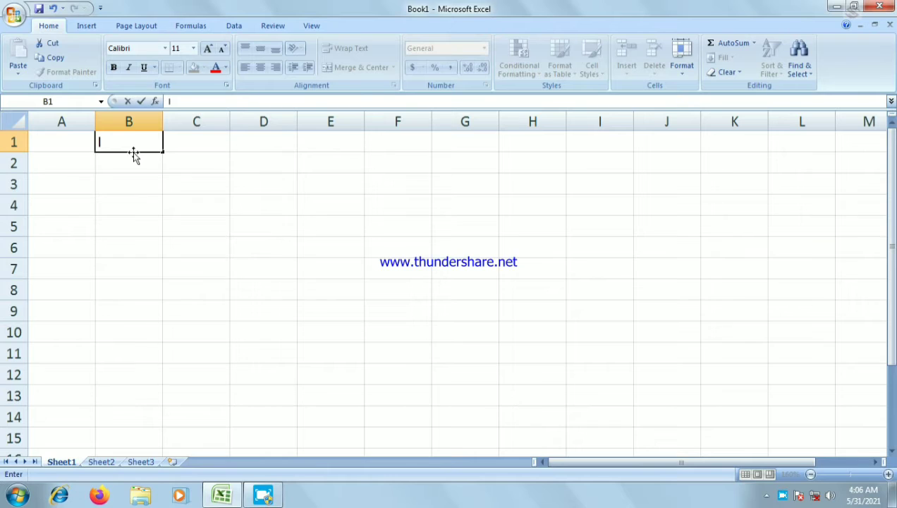
{"action": "type", "text": "CC W"}
{"action": "type", "text": "OR"}
{"action": "type", "text": "LD CU"}
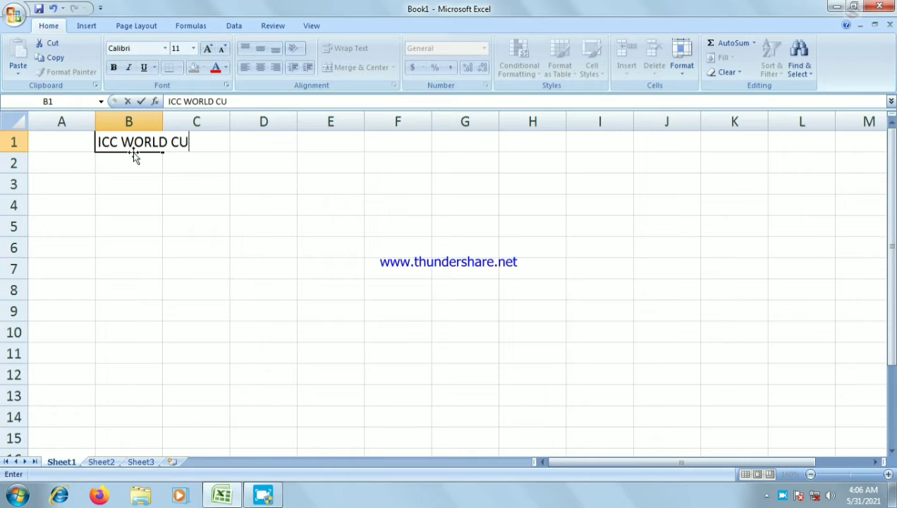
{"action": "type", "text": "P "}
{"action": "type", "text": "FINAL"}
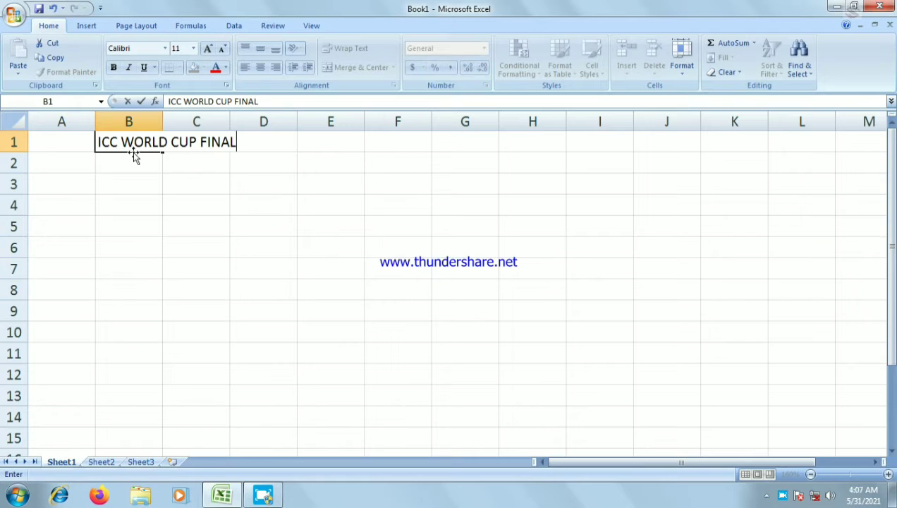
{"action": "type", "text": " MA"}
{"action": "type", "text": "TCH"}
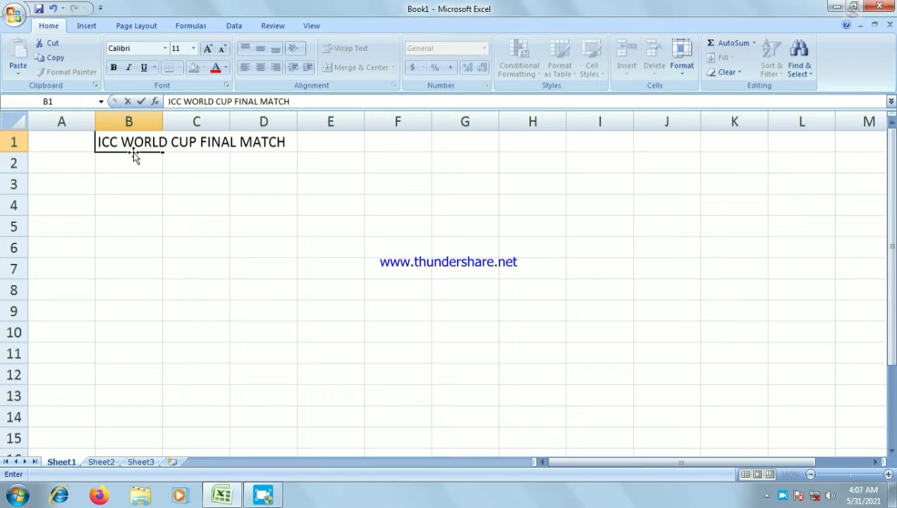
{"action": "type", "text": "S"}
{"action": "key", "text": "Return"}
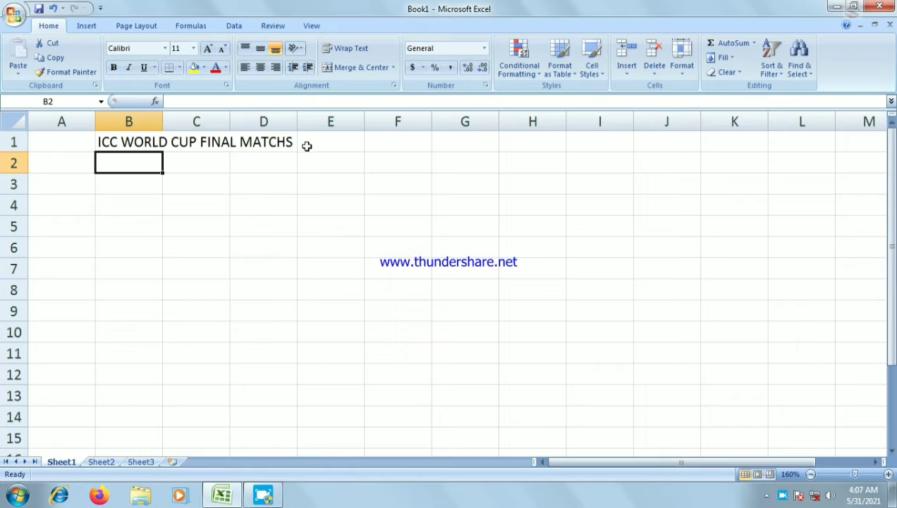
{"action": "left_click", "coordinate": [43, 170]}
{"action": "left_click", "coordinate": [50, 189]}
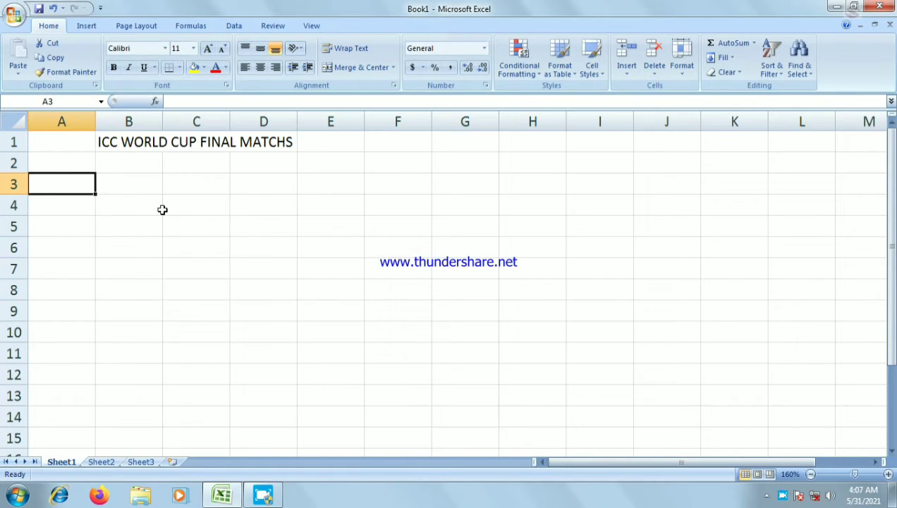
Step: Type the column heading DATE in cell A3
{"action": "type", "text": "d"}
{"action": "key", "text": "BackSpace"}
{"action": "type", "text": "D"}
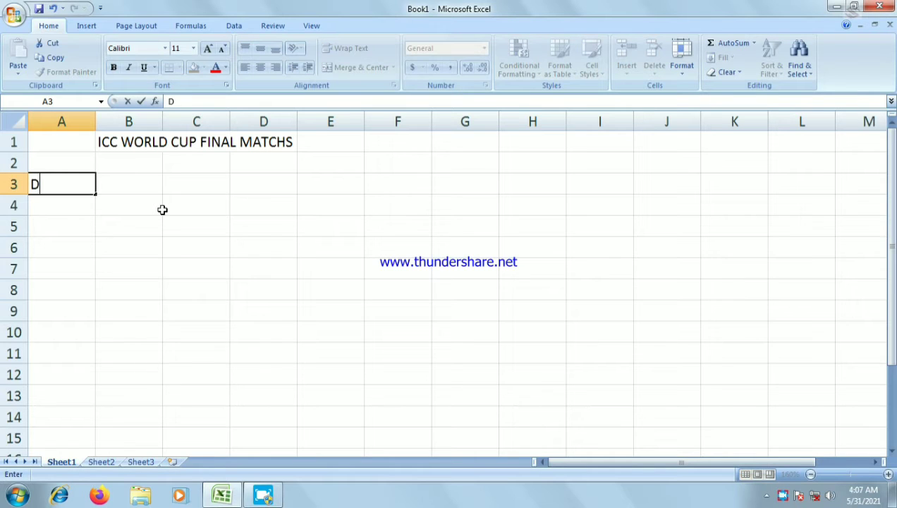
{"action": "type", "text": "ATE"}
{"action": "key", "text": "Tab"}
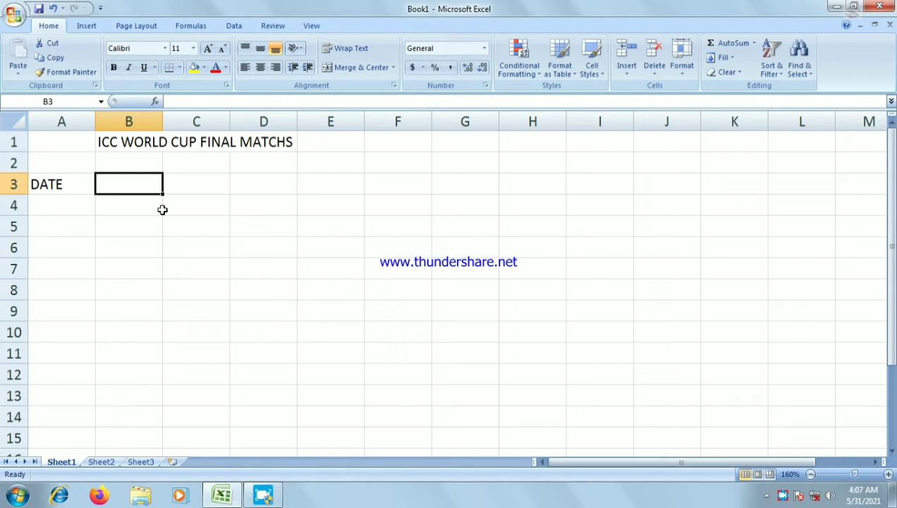
Step: Widen column A slightly to fit the dates
{"action": "left_click", "coordinate": [161, 207]}
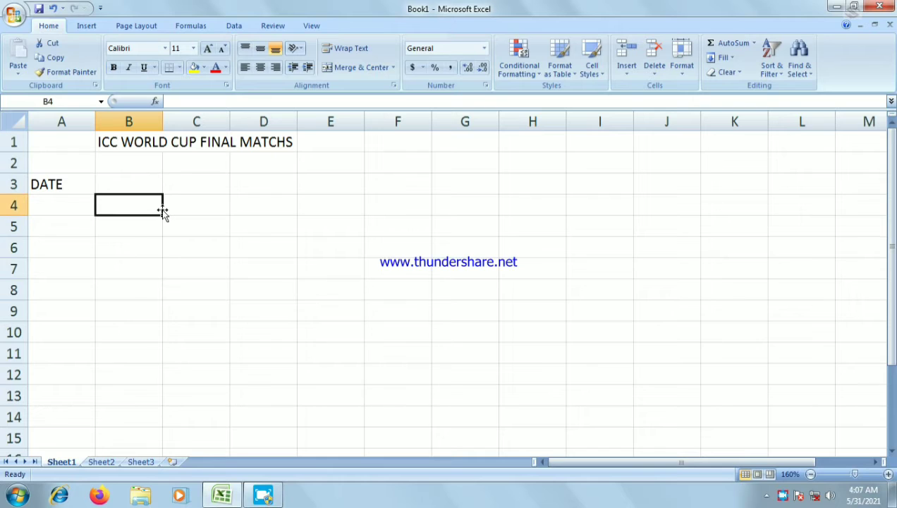
{"action": "key", "text": "Left"}
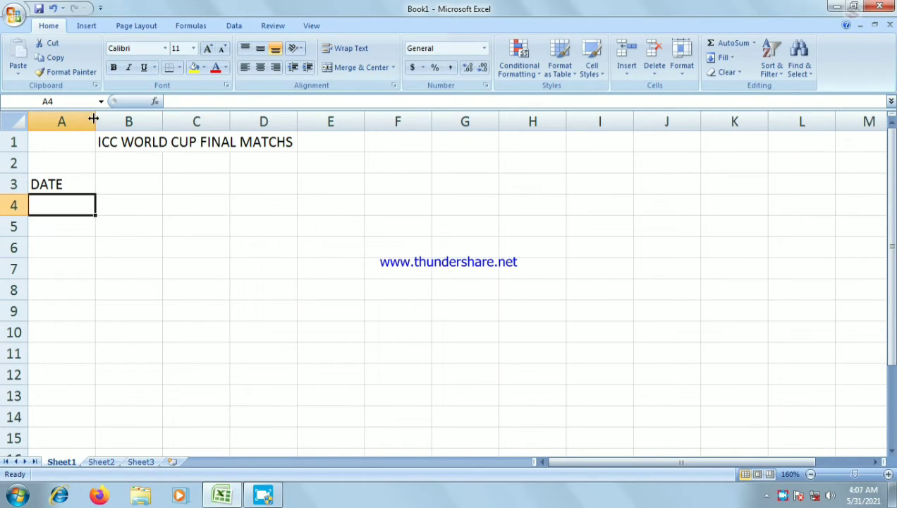
{"action": "left_click_drag", "start_coordinate": [95, 122], "coordinate": [114, 122]}
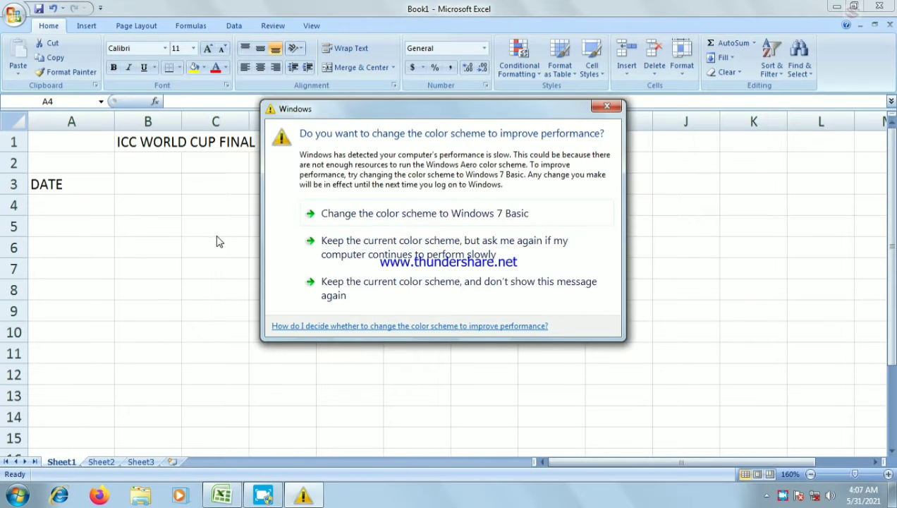
{"action": "left_click", "coordinate": [608, 106]}
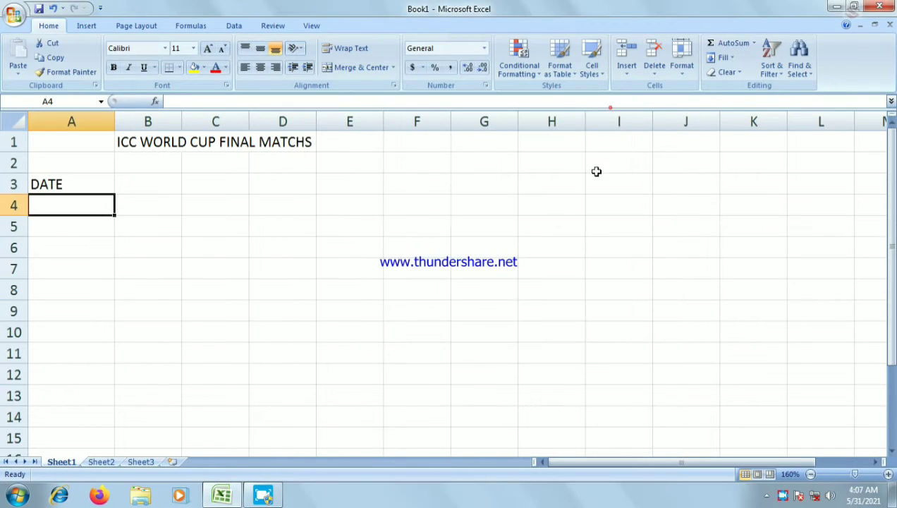
Step: Enter the dates 3/25/1992, 3/17/1996, 6/20/1999 and 3/23/2003 in A4:A7
{"action": "left_click", "coordinate": [80, 204]}
{"action": "type", "text": "3/"}
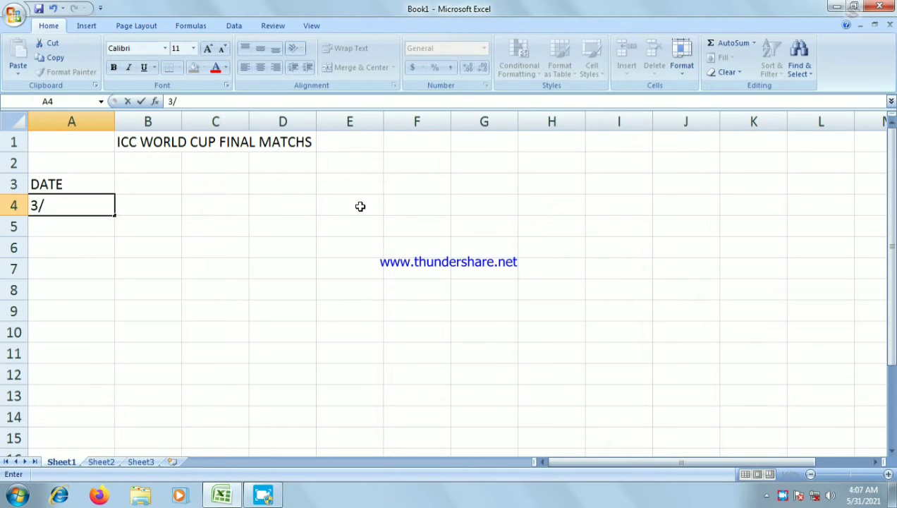
{"action": "type", "text": "25/"}
{"action": "type", "text": "19"}
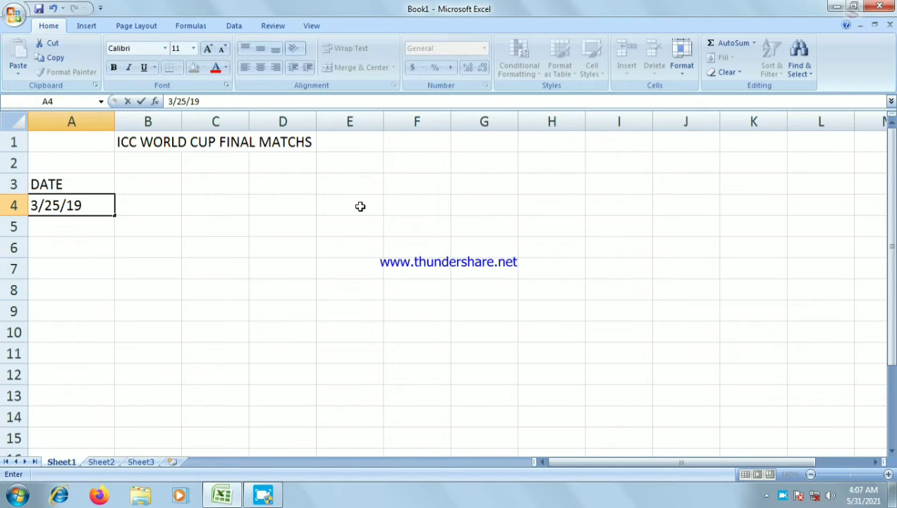
{"action": "type", "text": "92"}
{"action": "key", "text": "Return"}
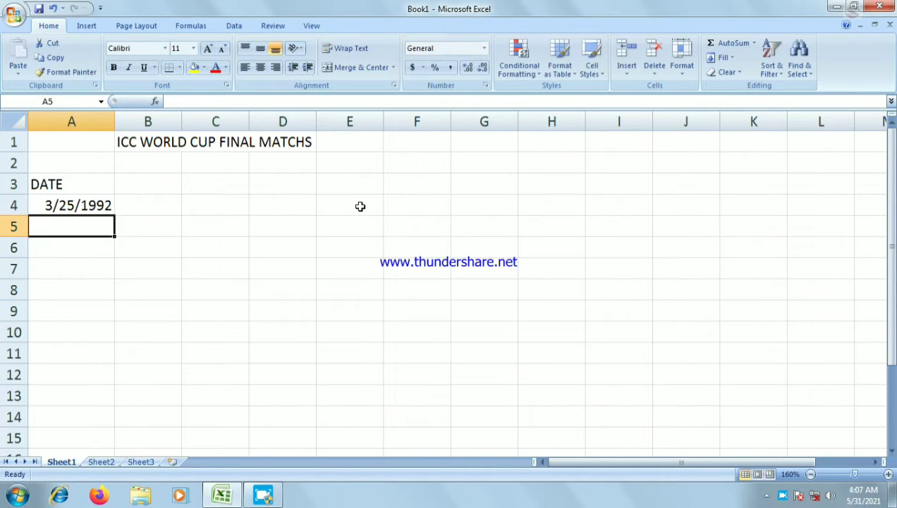
{"action": "type", "text": "03"}
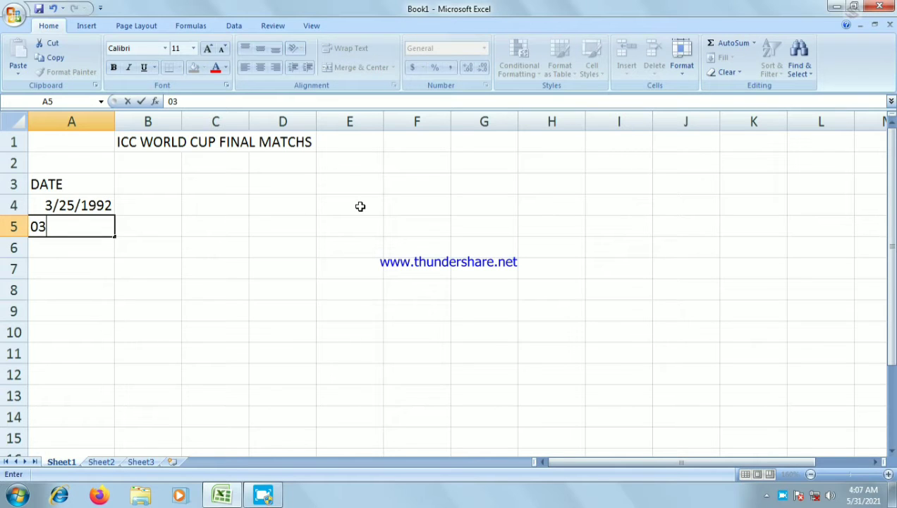
{"action": "type", "text": "/1"}
{"action": "type", "text": "7/"}
{"action": "type", "text": "199"}
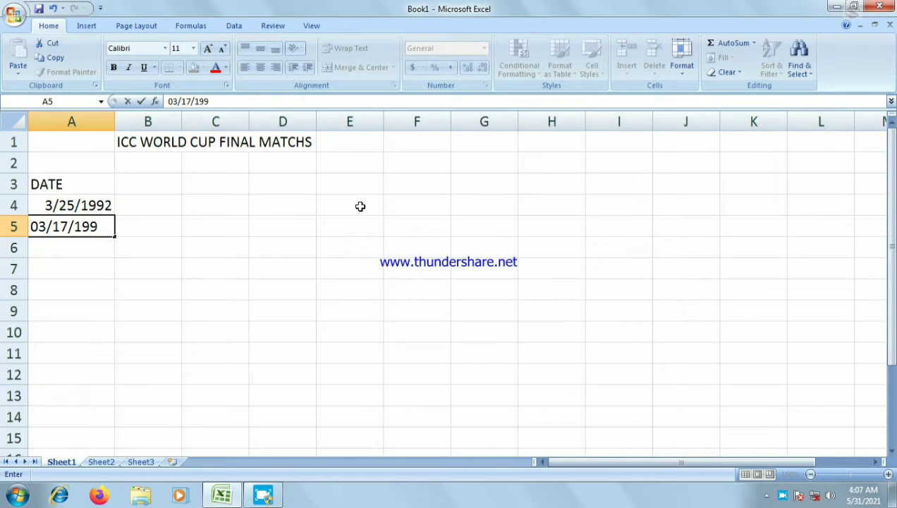
{"action": "type", "text": "6"}
{"action": "key", "text": "Return"}
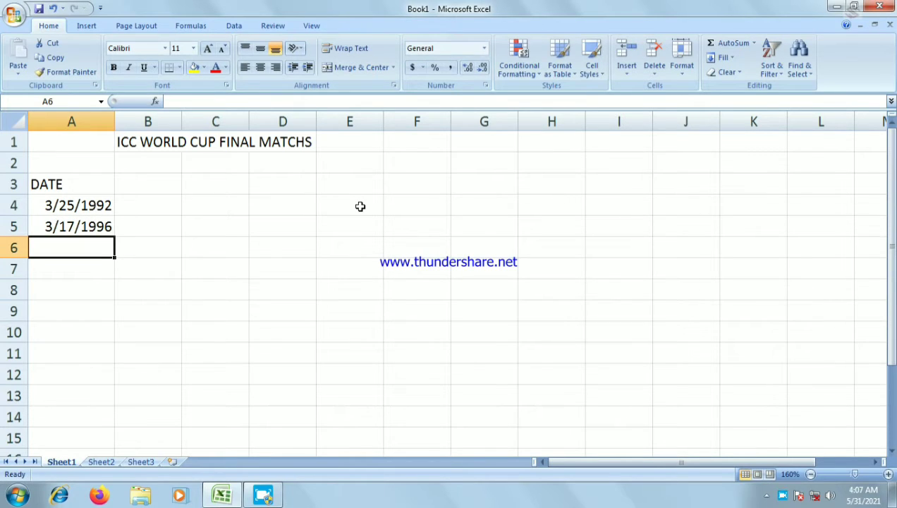
{"action": "type", "text": "6/"}
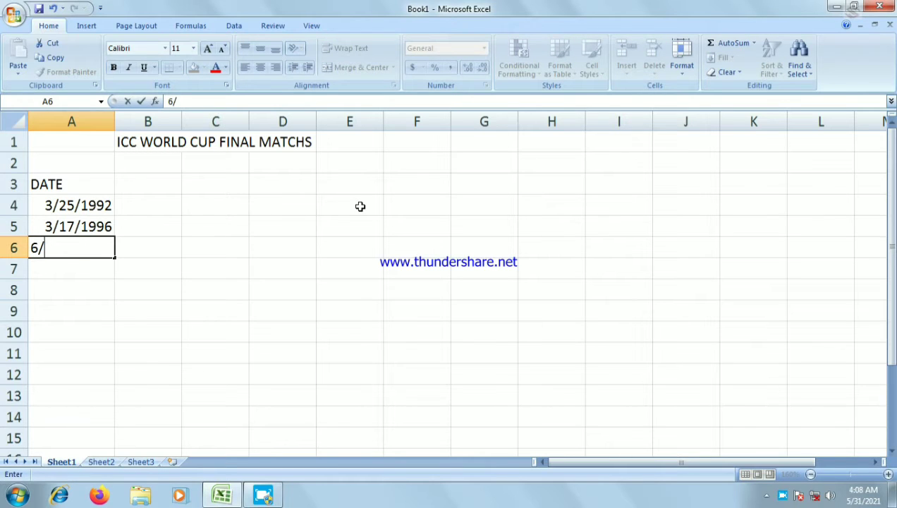
{"action": "type", "text": "20/"}
{"action": "type", "text": "1"}
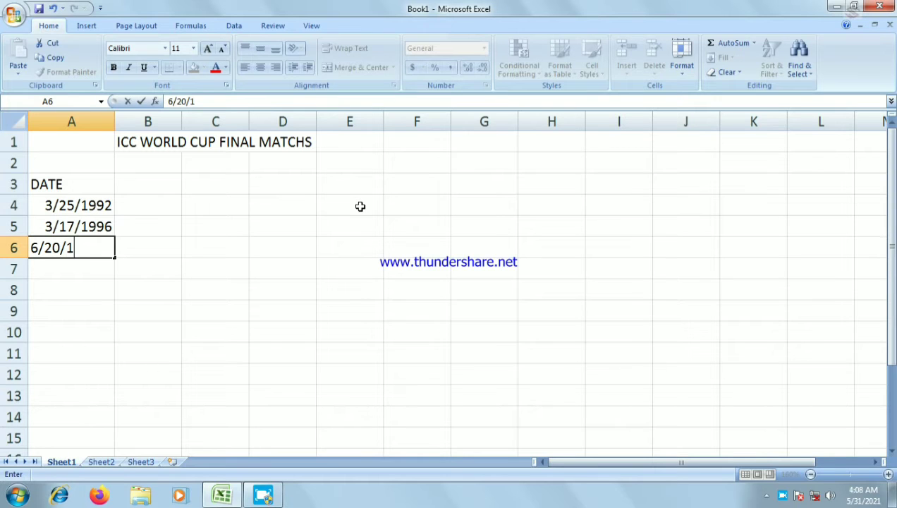
{"action": "type", "text": "999"}
{"action": "key", "text": "Return"}
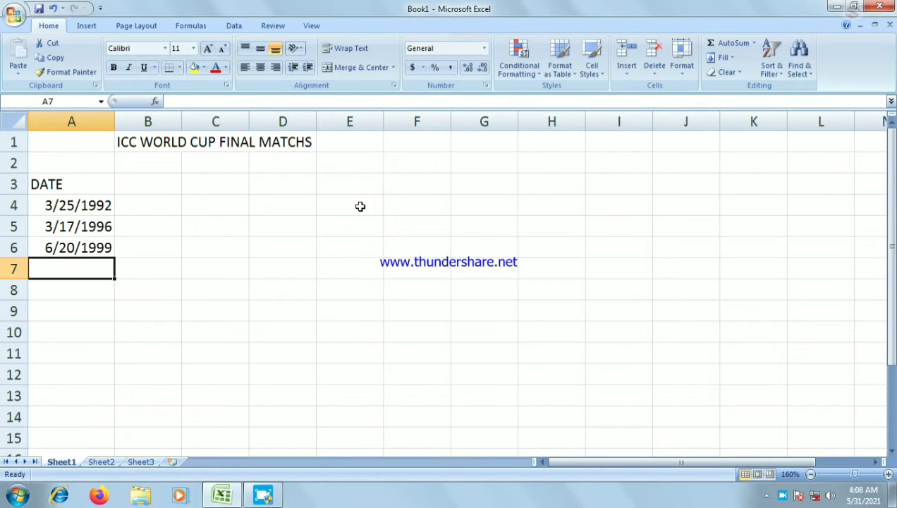
{"action": "type", "text": "3"}
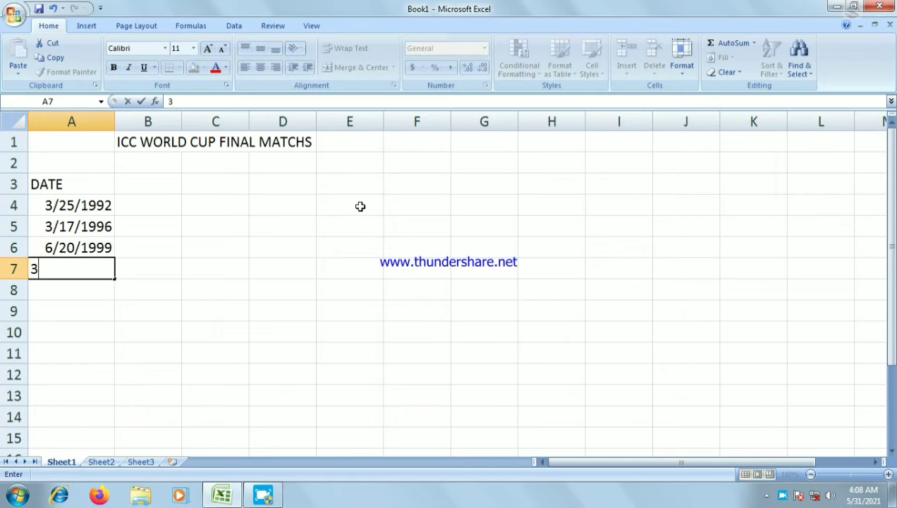
{"action": "type", "text": "/23"}
{"action": "type", "text": "/2"}
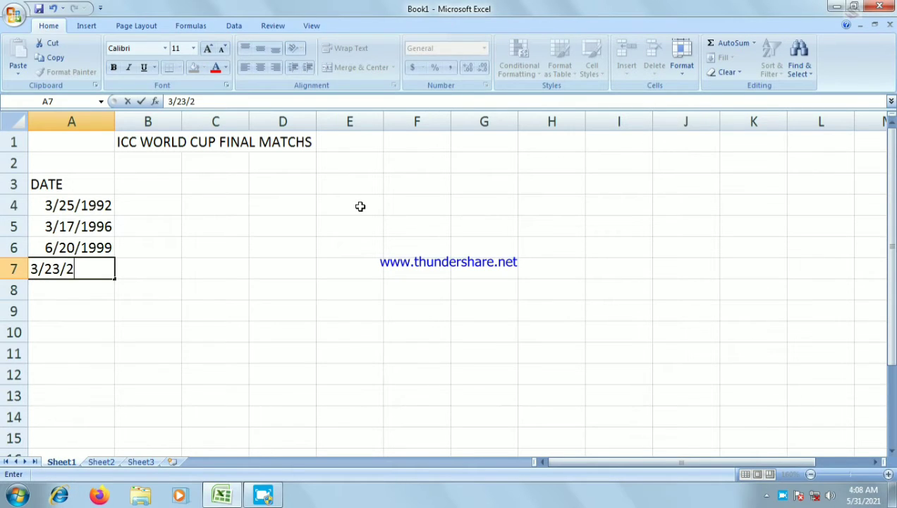
{"action": "type", "text": "003"}
{"action": "key", "text": "Return"}
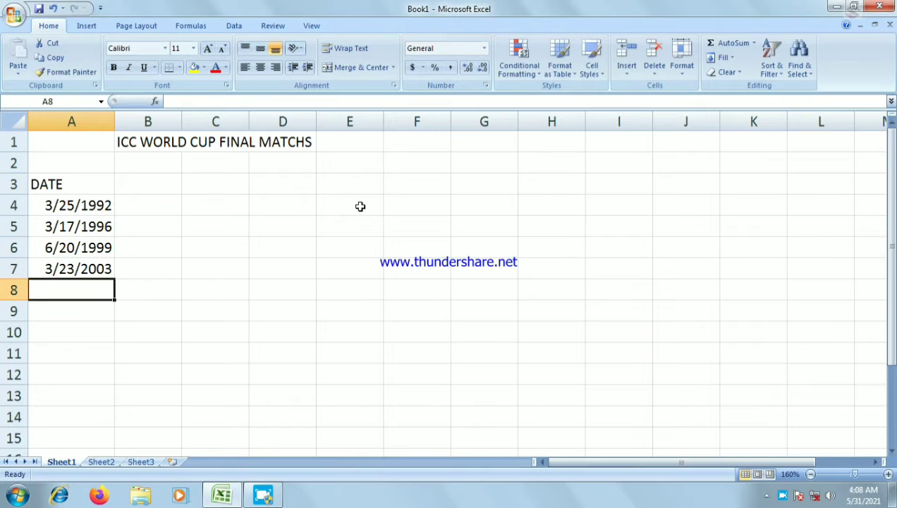
Step: Enter the dates 4/28/2007, 4/2/2011 and 7/14/2019 in A8:A10
{"action": "type", "text": "4"}
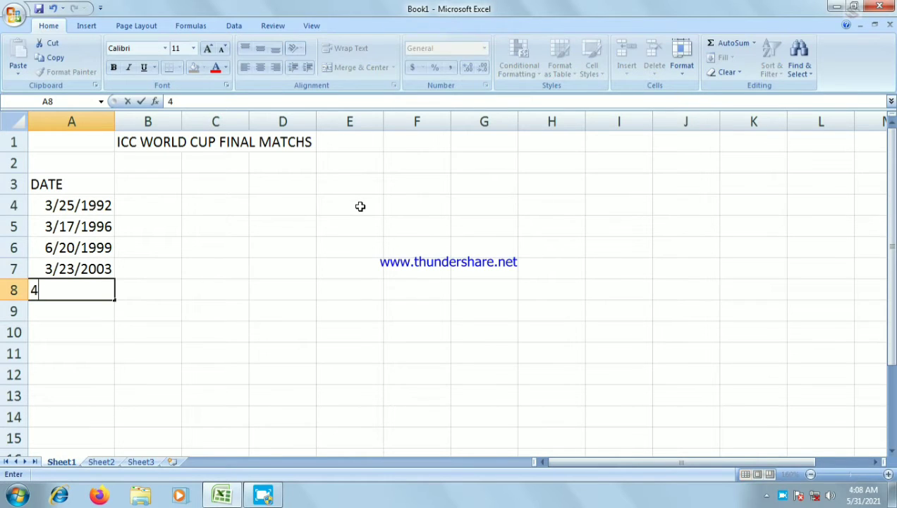
{"action": "type", "text": "/2"}
{"action": "type", "text": "8/20"}
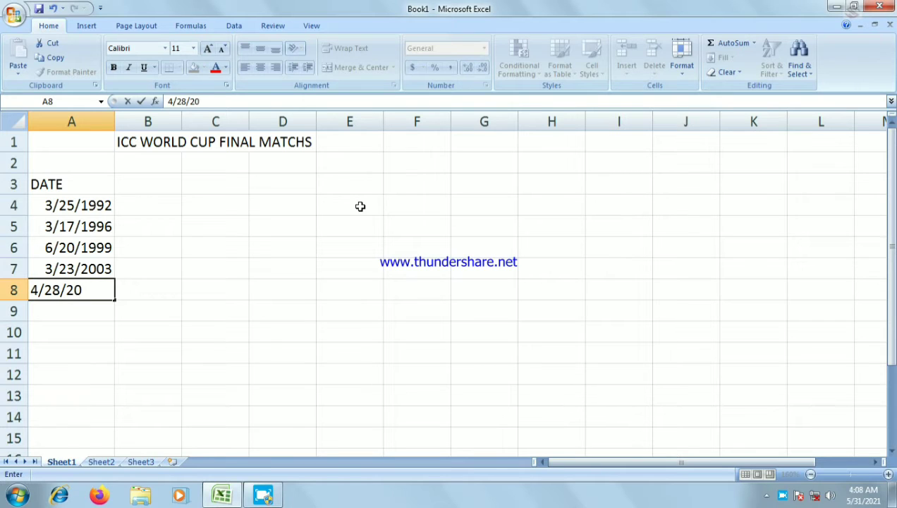
{"action": "type", "text": "0"}
{"action": "type", "text": "7"}
{"action": "key", "text": "Return"}
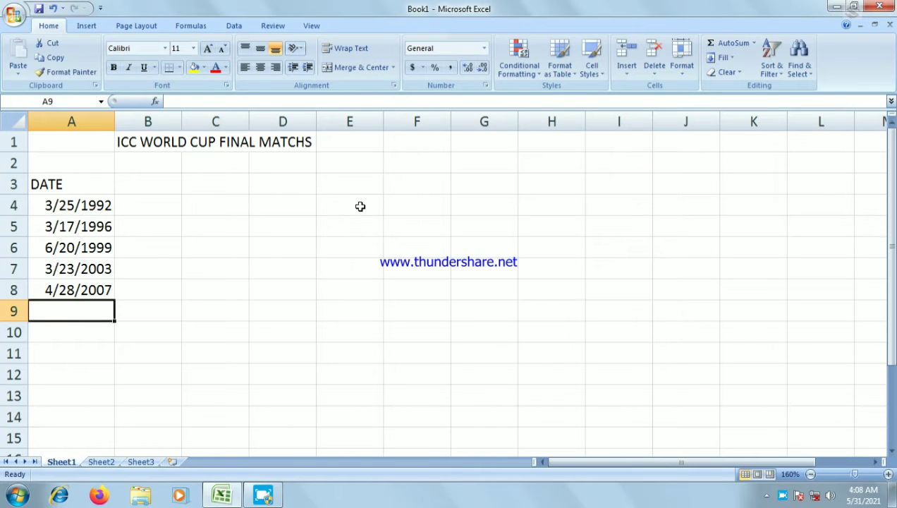
{"action": "type", "text": "4/"}
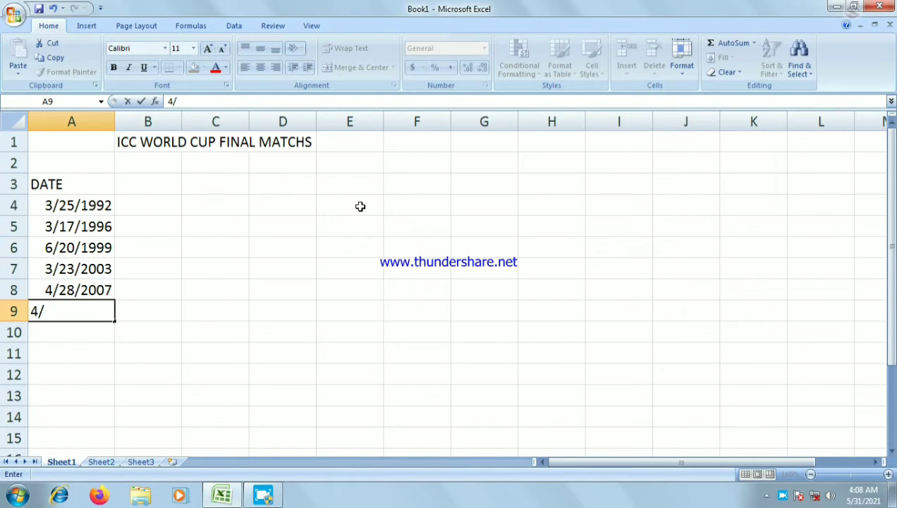
{"action": "type", "text": "02/"}
{"action": "type", "text": "201"}
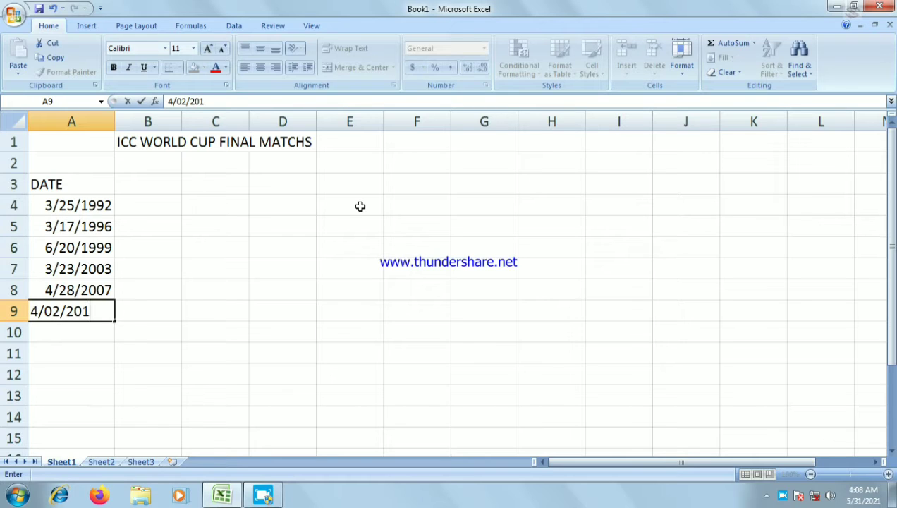
{"action": "type", "text": "1"}
{"action": "key", "text": "Return"}
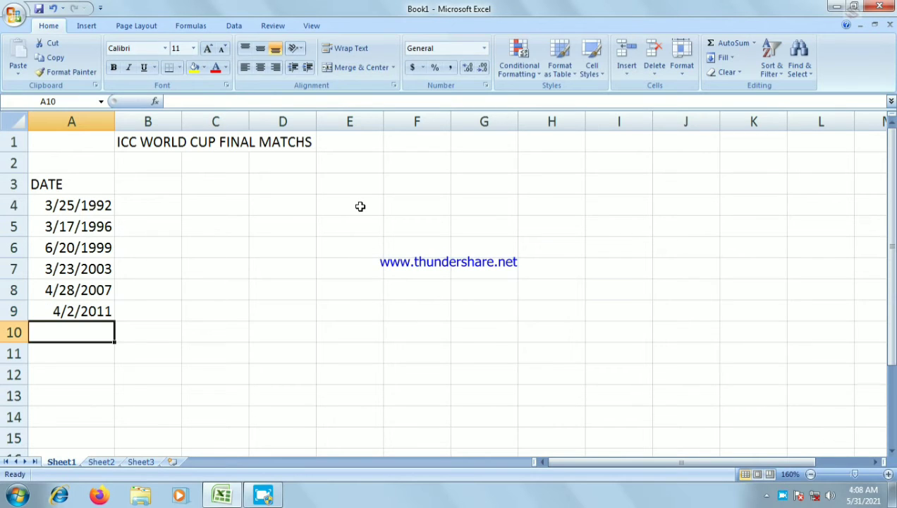
{"action": "type", "text": "7/"}
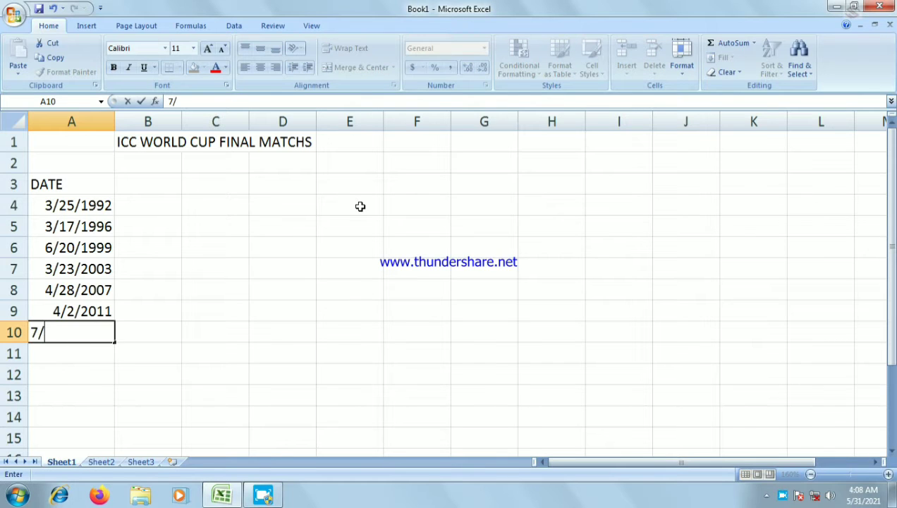
{"action": "type", "text": "1"}
{"action": "type", "text": "4/"}
{"action": "type", "text": "20"}
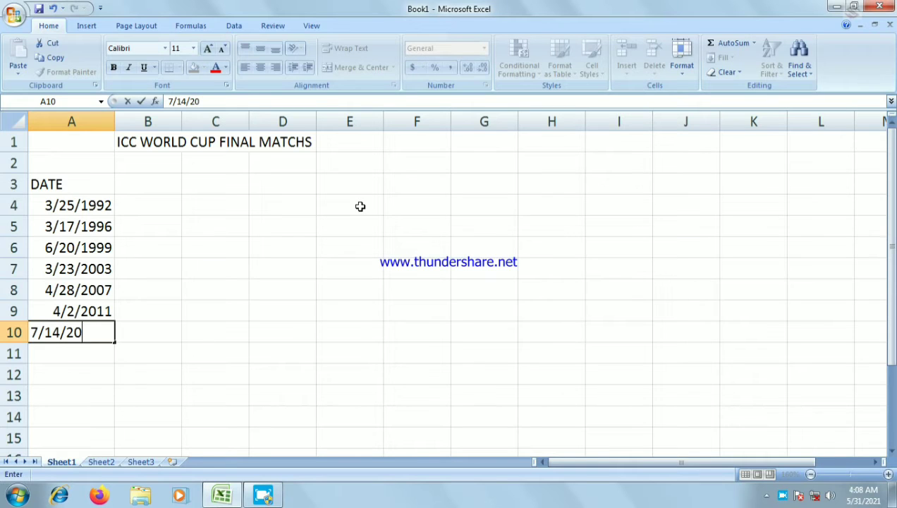
{"action": "type", "text": "19"}
{"action": "key", "text": "Return"}
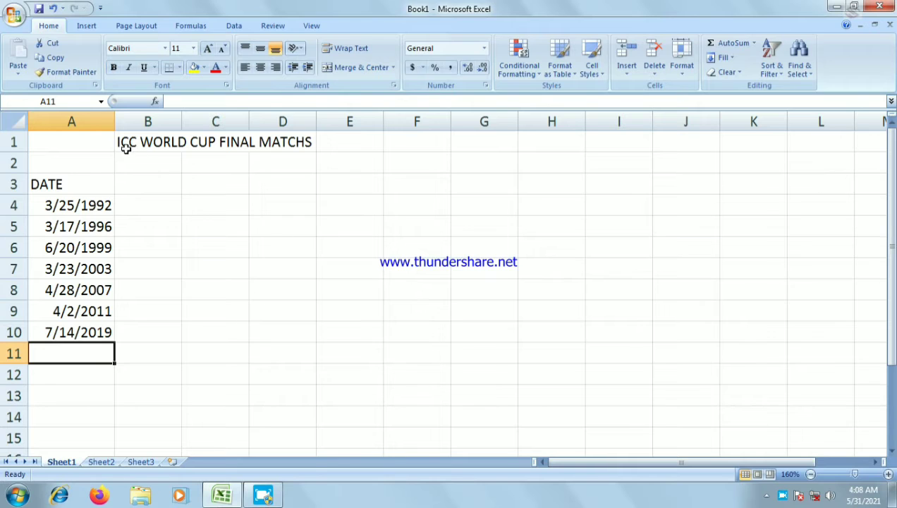
Step: Widen column A and format A4:A10 with the 14-Mar-2001 date type
{"action": "left_click_drag", "start_coordinate": [115, 127], "coordinate": [120, 127]}
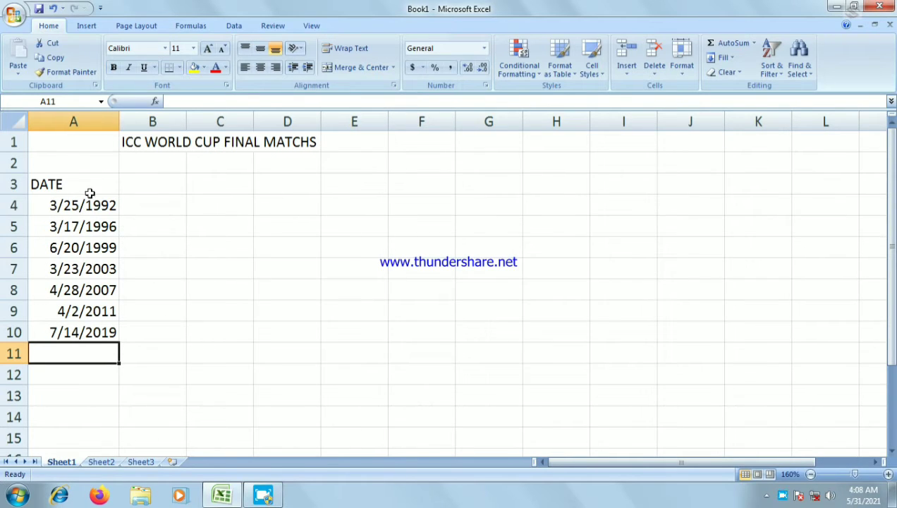
{"action": "left_click_drag", "start_coordinate": [95, 205], "coordinate": [83, 333]}
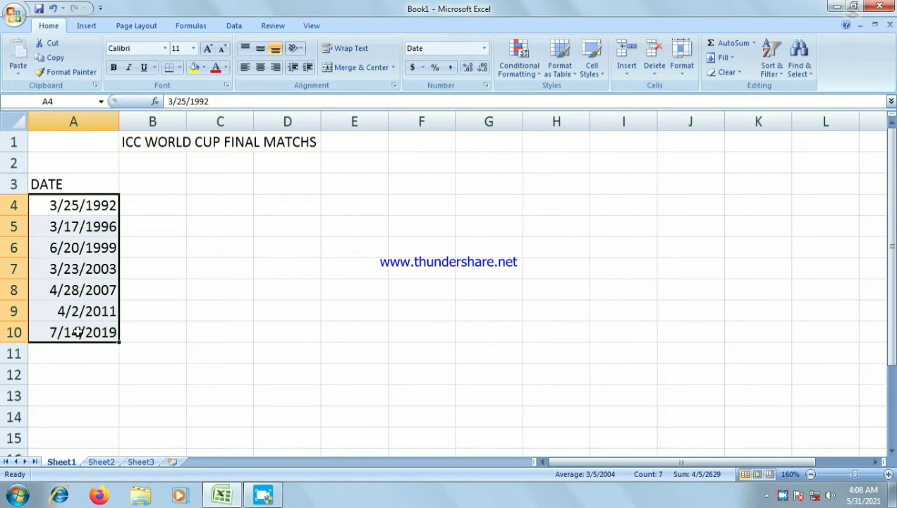
{"action": "key", "text": "ctrl+1"}
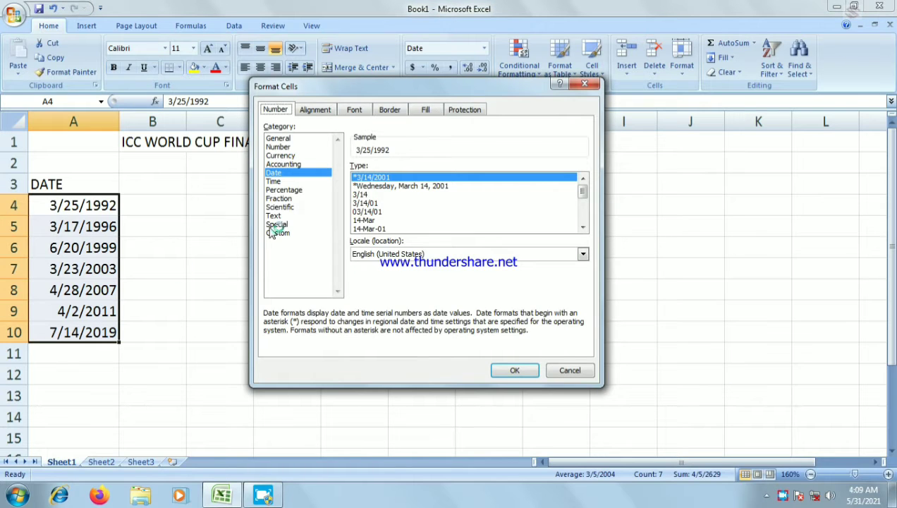
{"action": "left_click", "coordinate": [282, 181]}
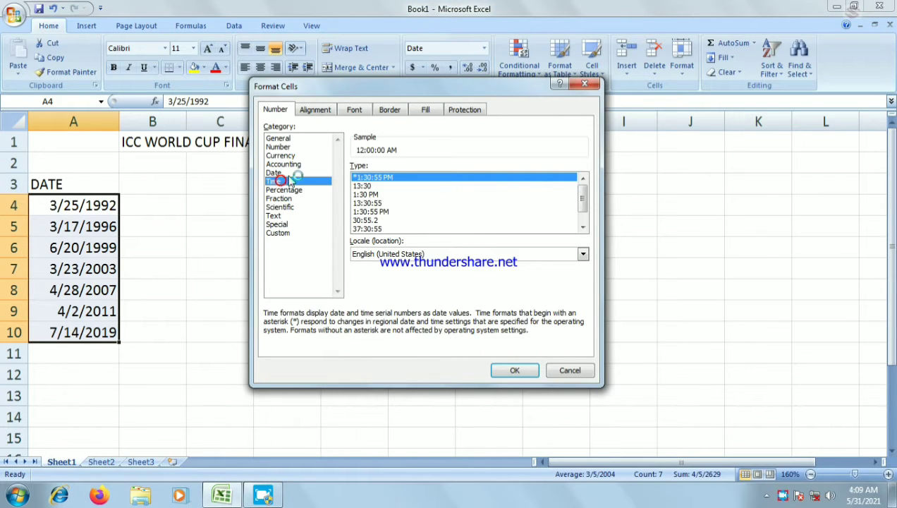
{"action": "left_click", "coordinate": [277, 173]}
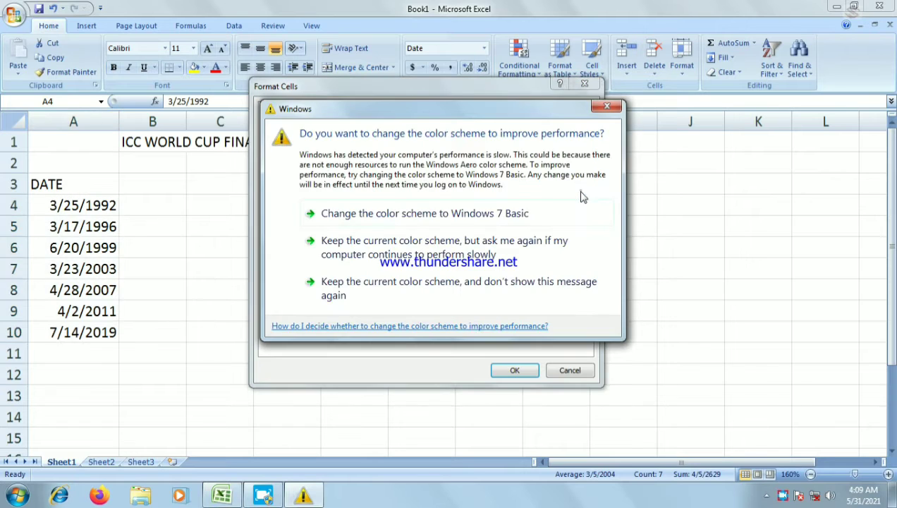
{"action": "left_click", "coordinate": [610, 106]}
{"action": "left_click_drag", "start_coordinate": [582, 192], "coordinate": [583, 215]}
{"action": "left_click", "coordinate": [385, 229]}
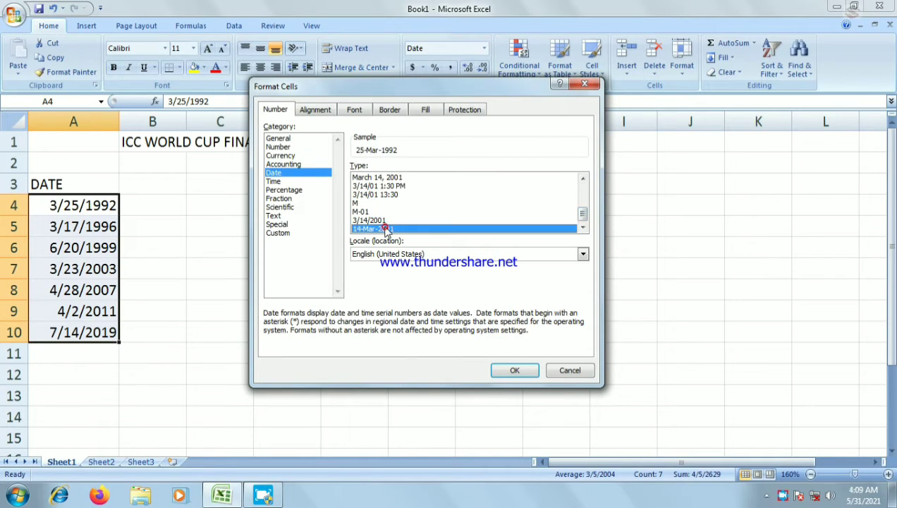
{"action": "left_click", "coordinate": [505, 371]}
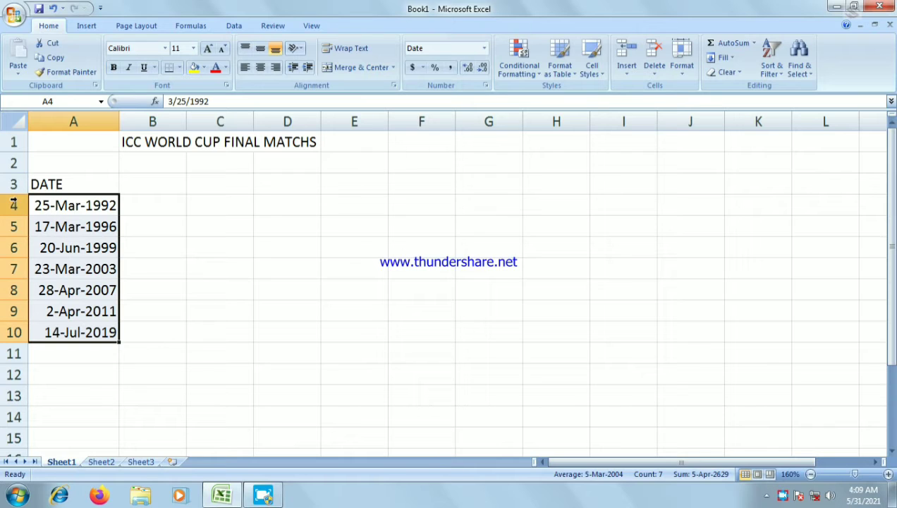
{"action": "left_click", "coordinate": [61, 163]}
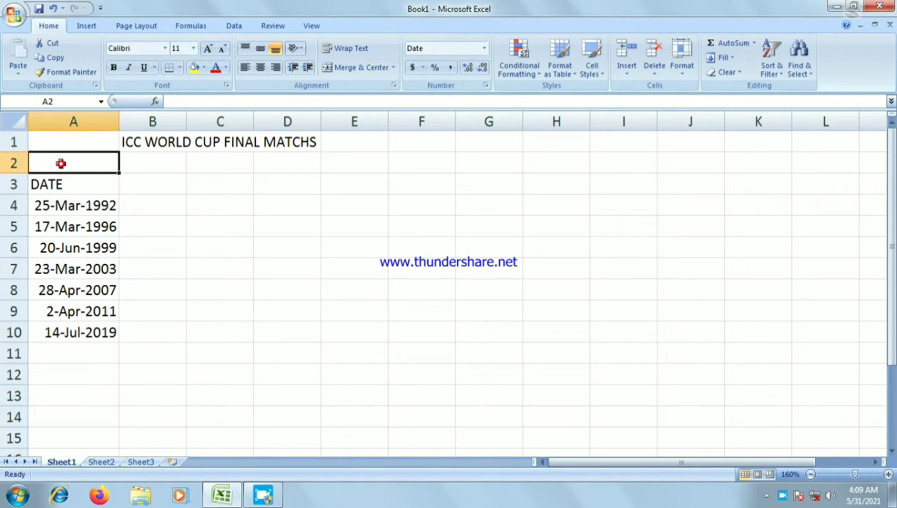
{"action": "left_click", "coordinate": [168, 196]}
{"action": "left_click", "coordinate": [170, 178]}
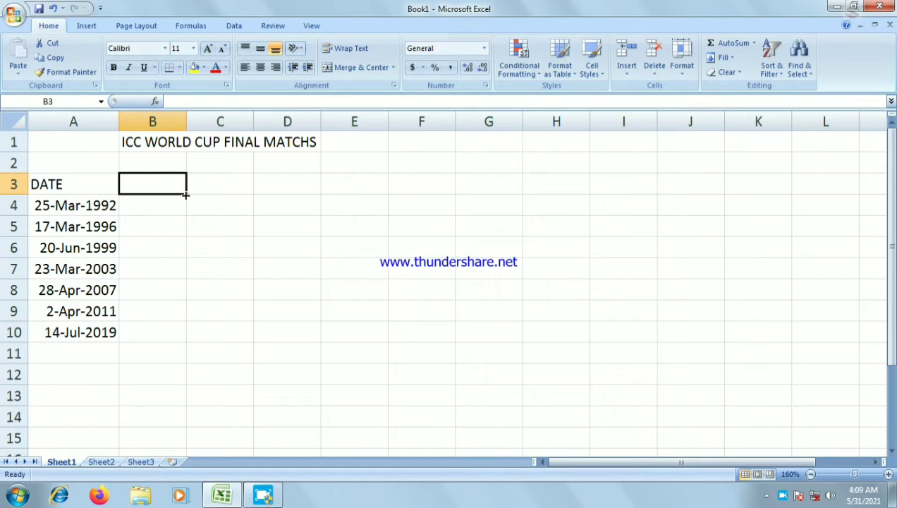
Step: Enter the heading 'Years and months' in cell B3
{"action": "type", "text": "YEAR"}
{"action": "key", "text": "BackSpace"}
{"action": "key", "text": "BackSpace"}
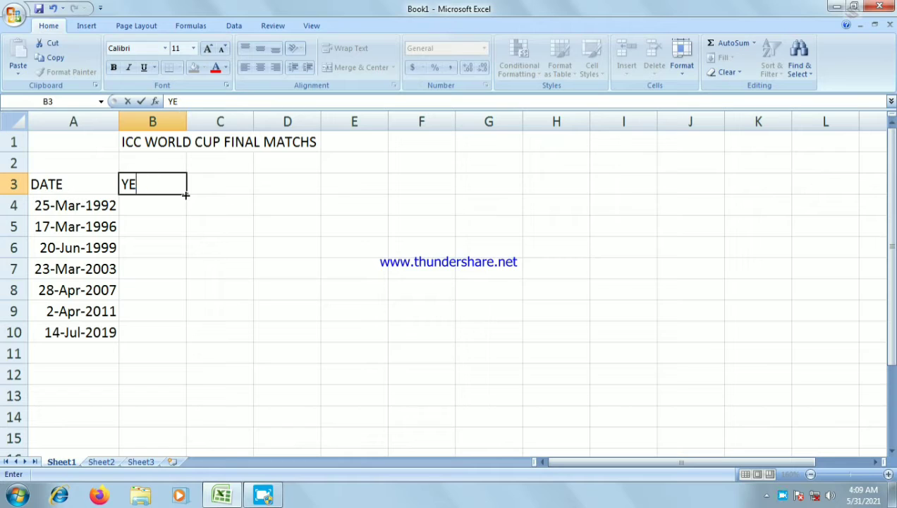
{"action": "key", "text": "BackSpace"}
{"action": "type", "text": "ear an"}
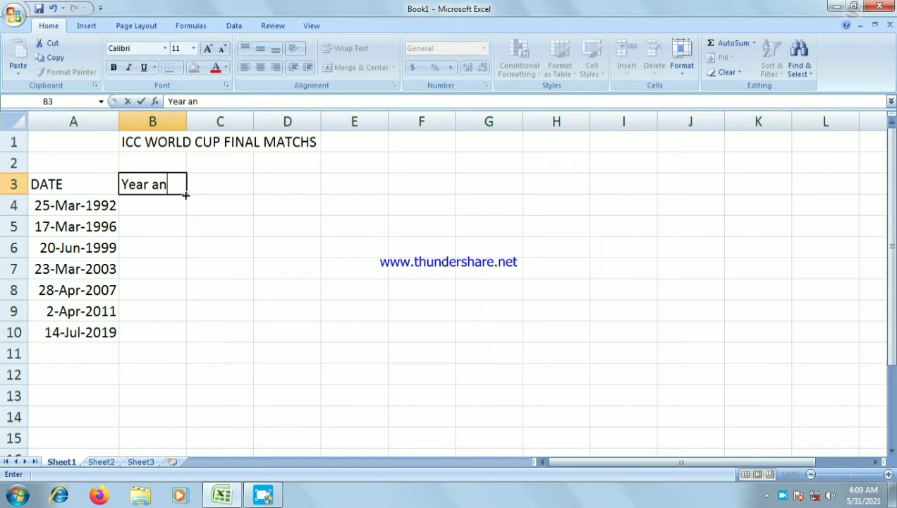
{"action": "type", "text": "d mont"}
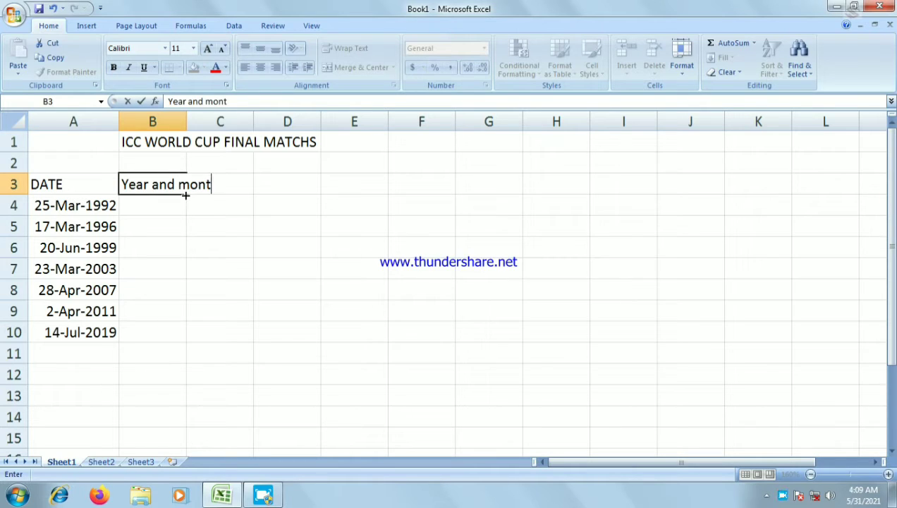
{"action": "type", "text": "hs"}
{"action": "left_click", "coordinate": [146, 184]}
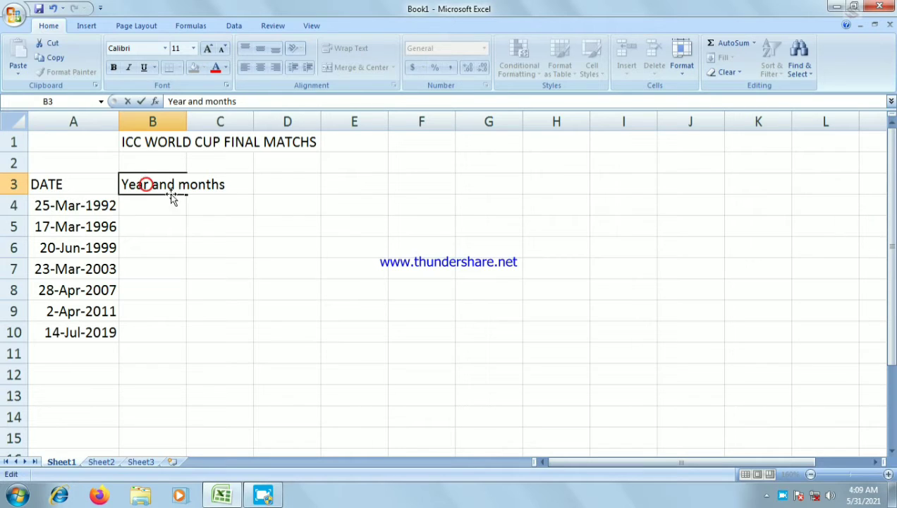
{"action": "left_click", "coordinate": [147, 184]}
{"action": "type", "text": "s"}
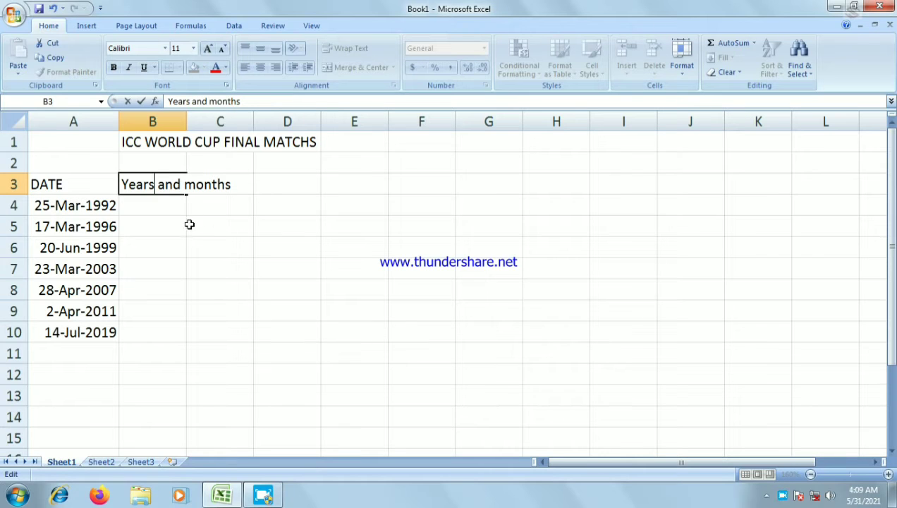
{"action": "left_click", "coordinate": [165, 207]}
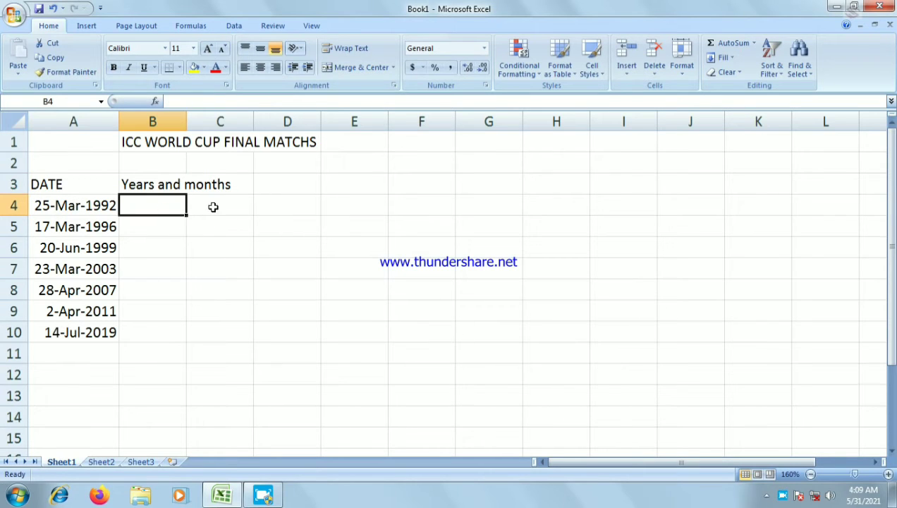
Step: Add the labels 'yrs' in C4 and 'months' in E4
{"action": "left_click", "coordinate": [213, 206]}
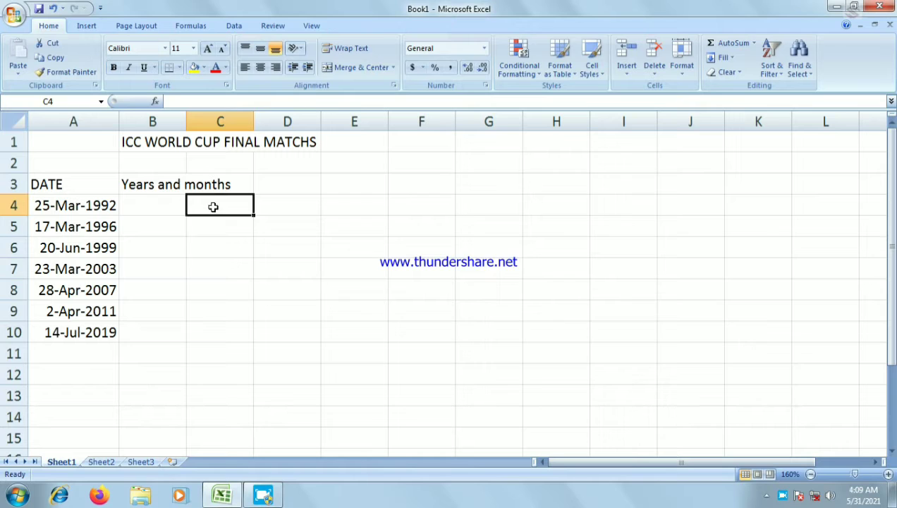
{"action": "type", "text": "yr"}
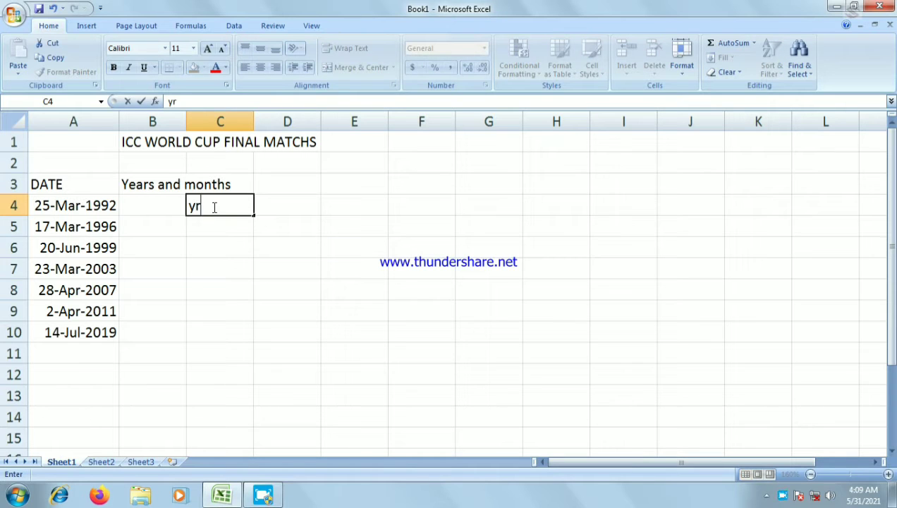
{"action": "type", "text": "s"}
{"action": "left_click", "coordinate": [331, 200]}
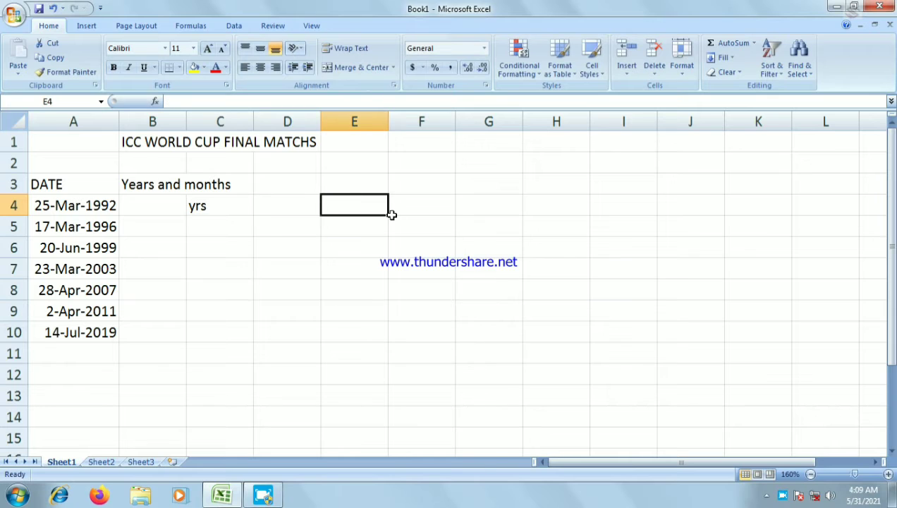
{"action": "type", "text": "month"}
{"action": "type", "text": "s"}
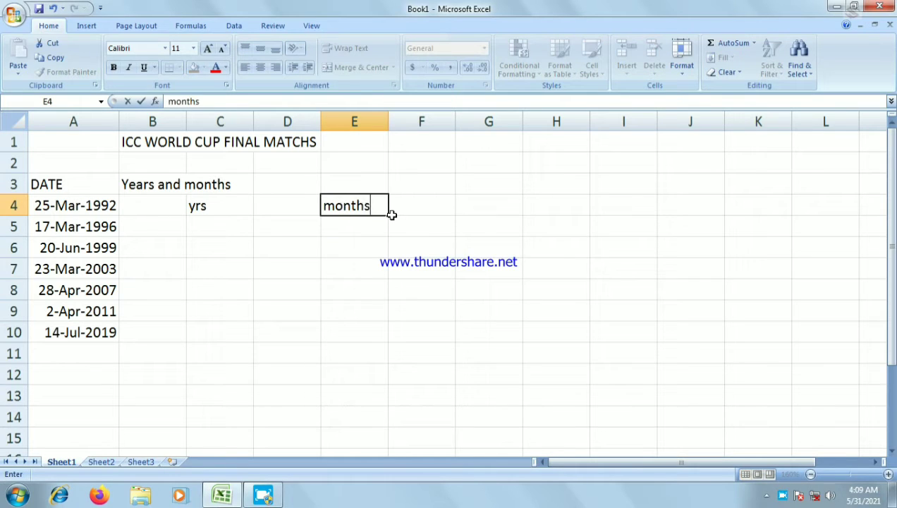
{"action": "left_click", "coordinate": [154, 208]}
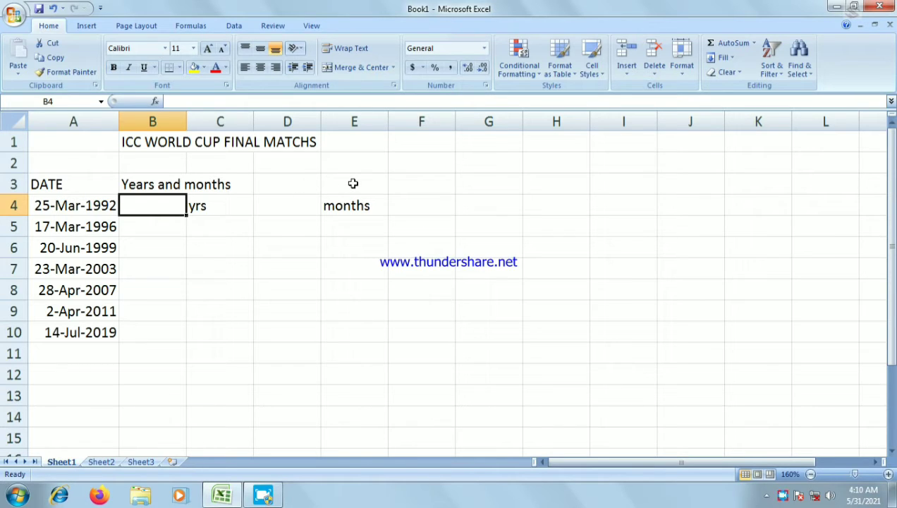
Step: Label F3 'Today :', enter =TODAY() in G3, and open Format Cells for G3
{"action": "left_click", "coordinate": [392, 183]}
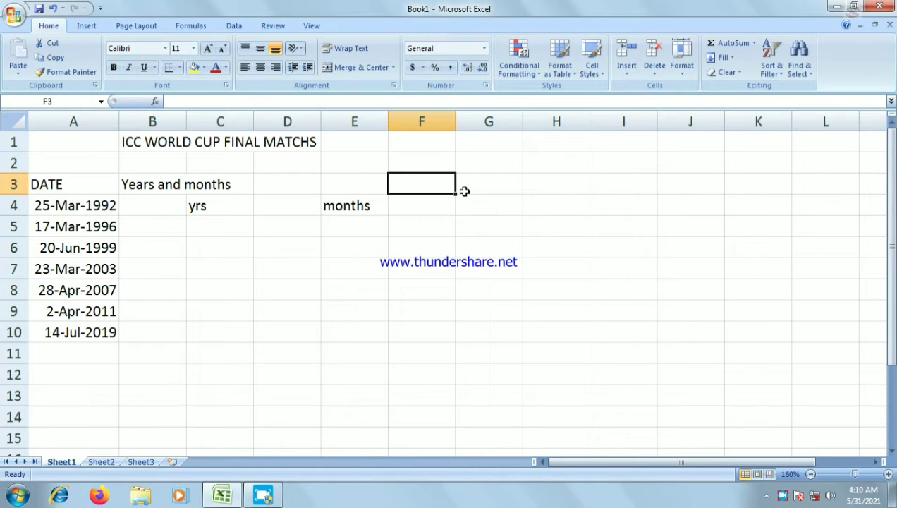
{"action": "type", "text": "t"}
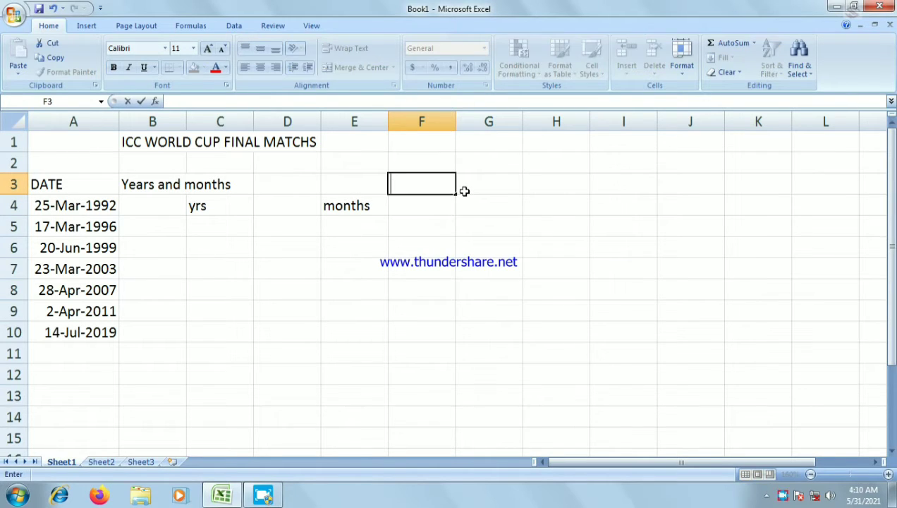
{"action": "type", "text": "Today :"}
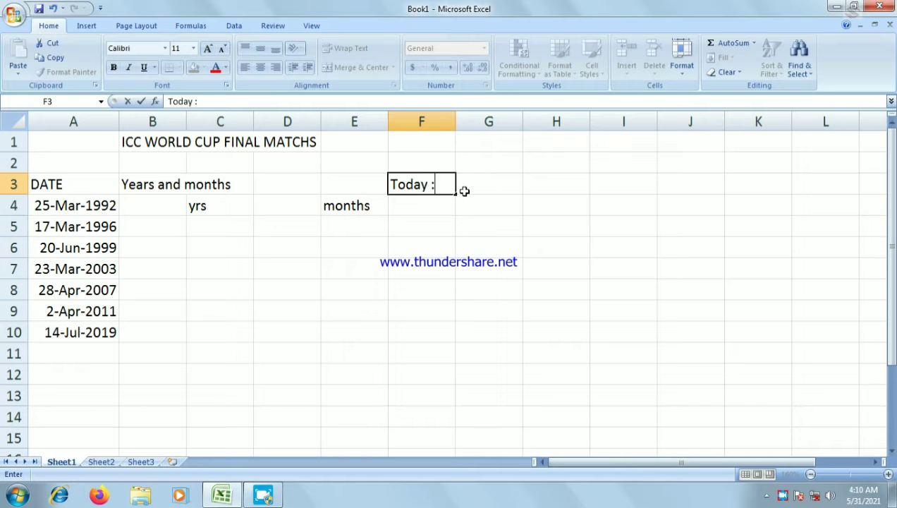
{"action": "left_click", "coordinate": [464, 191]}
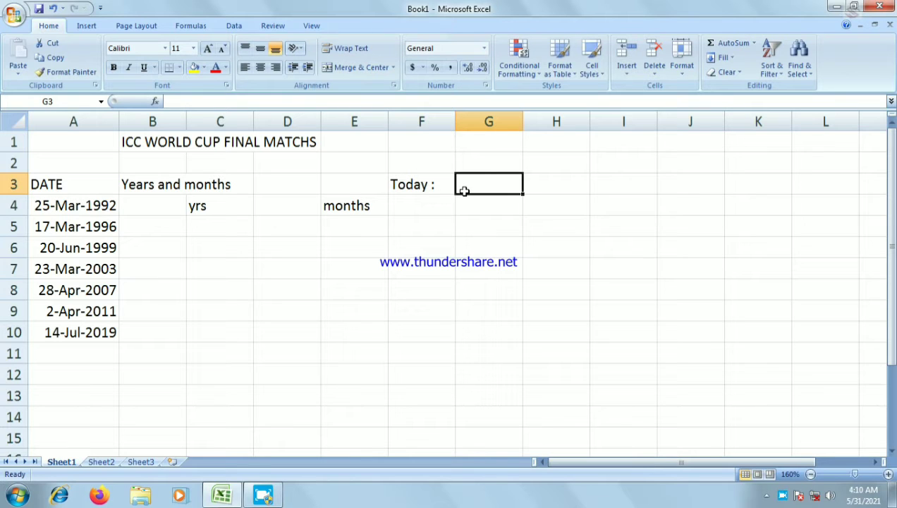
{"action": "type", "text": "=to"}
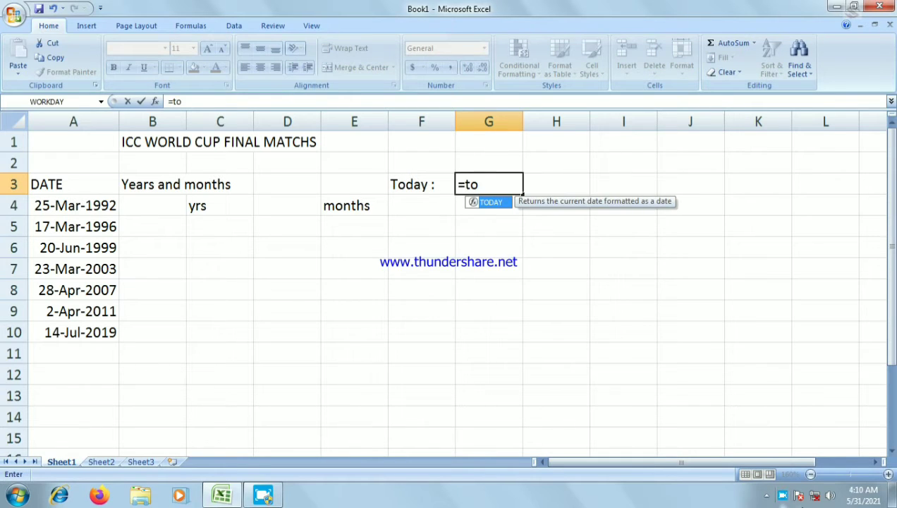
{"action": "type", "text": "day"}
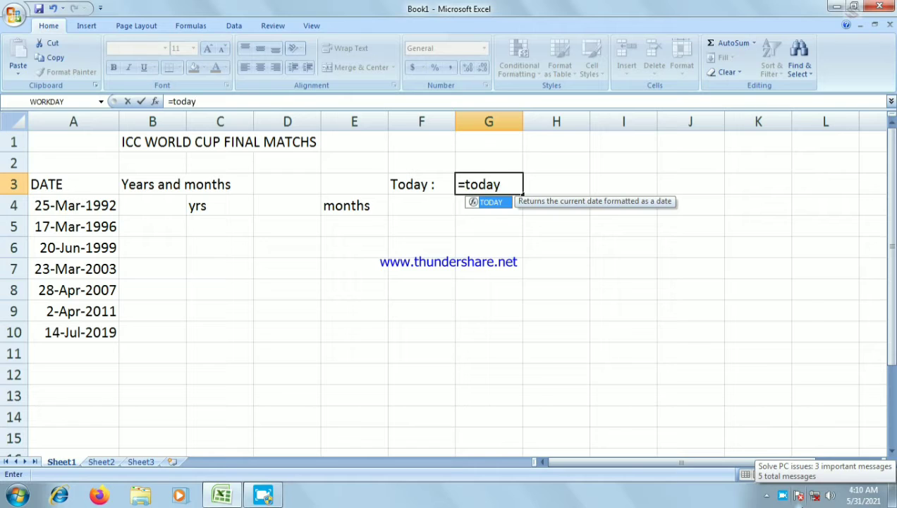
{"action": "type", "text": "("}
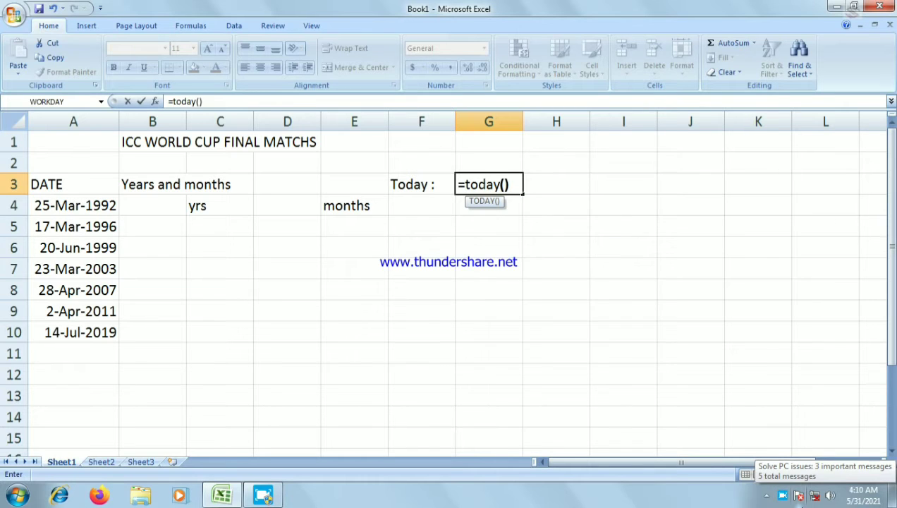
{"action": "left_click", "coordinate": [422, 205]}
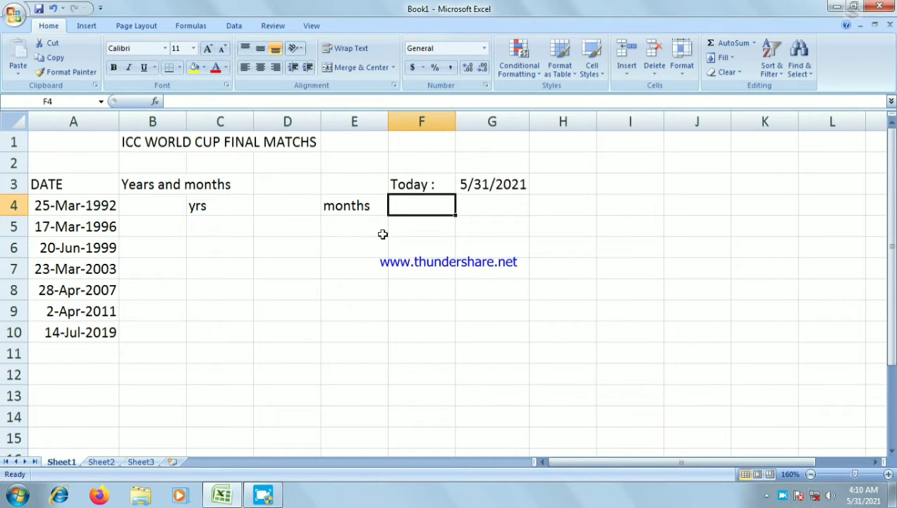
{"action": "left_click", "coordinate": [479, 186]}
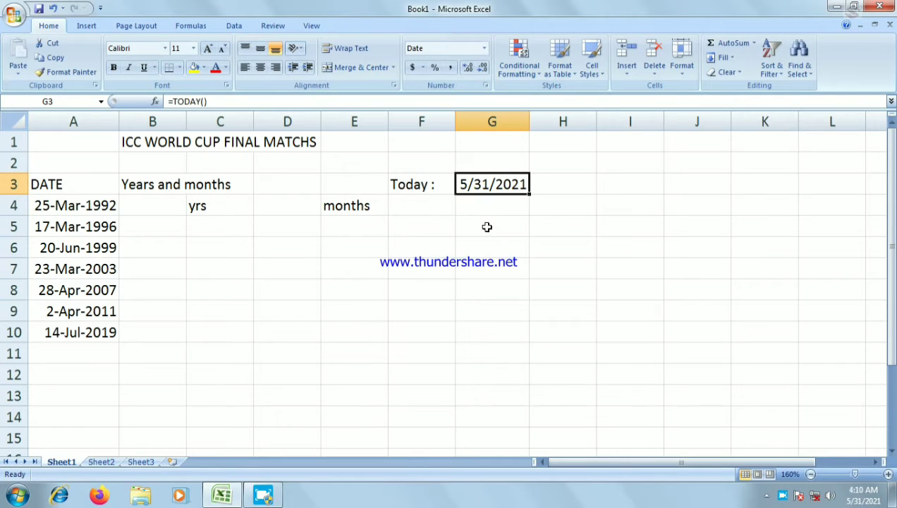
{"action": "key", "text": "ctrl+1"}
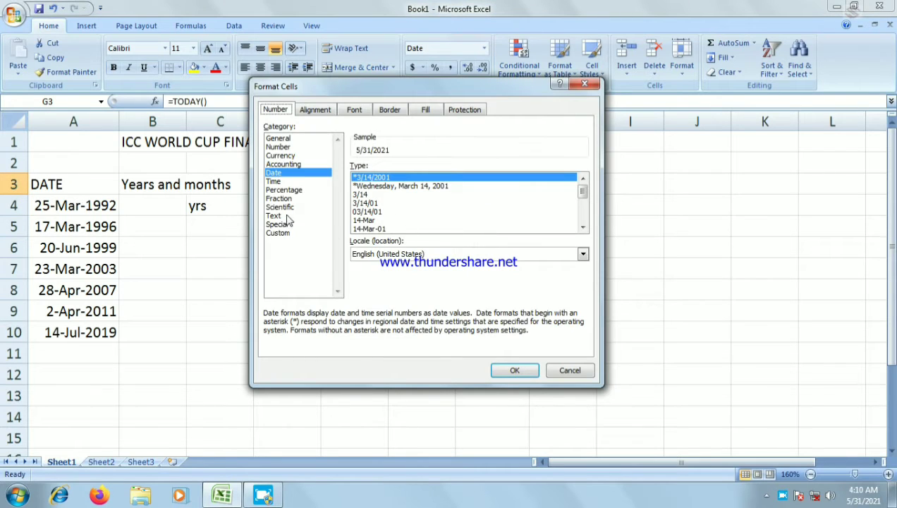
Step: Apply the 14-Mar-2001 date type to G3 so it shows 31-May-2021
{"action": "left_click", "coordinate": [395, 229]}
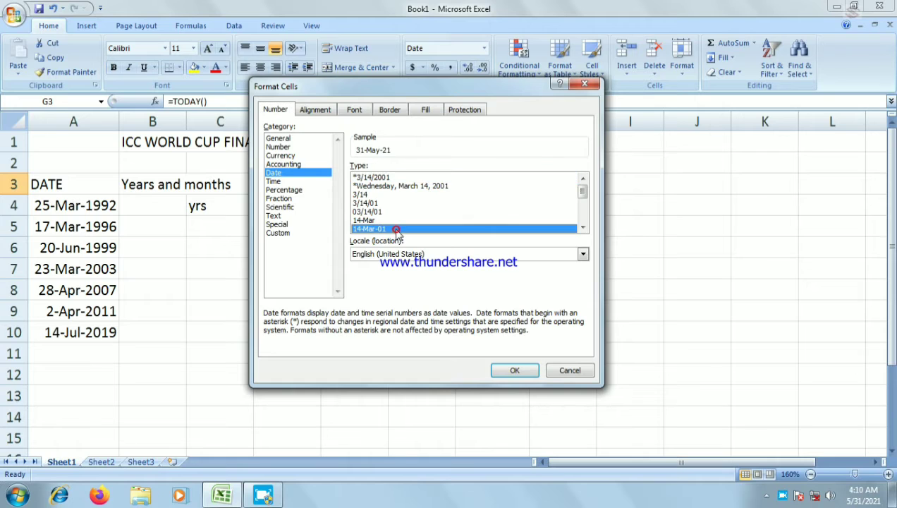
{"action": "scroll", "coordinate": [395, 226], "scroll_direction": "down", "scroll_amount": 3}
{"action": "left_click", "coordinate": [397, 229]}
{"action": "left_click", "coordinate": [514, 370]}
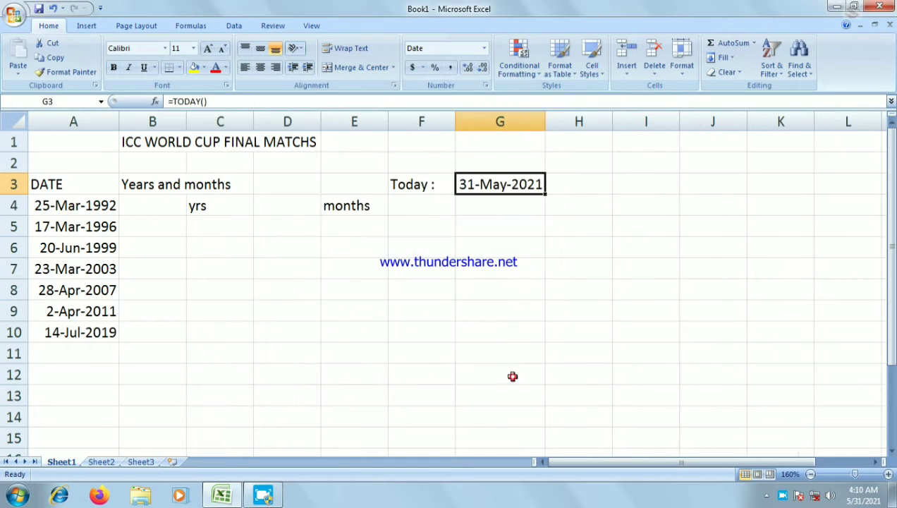
{"action": "left_click", "coordinate": [500, 306]}
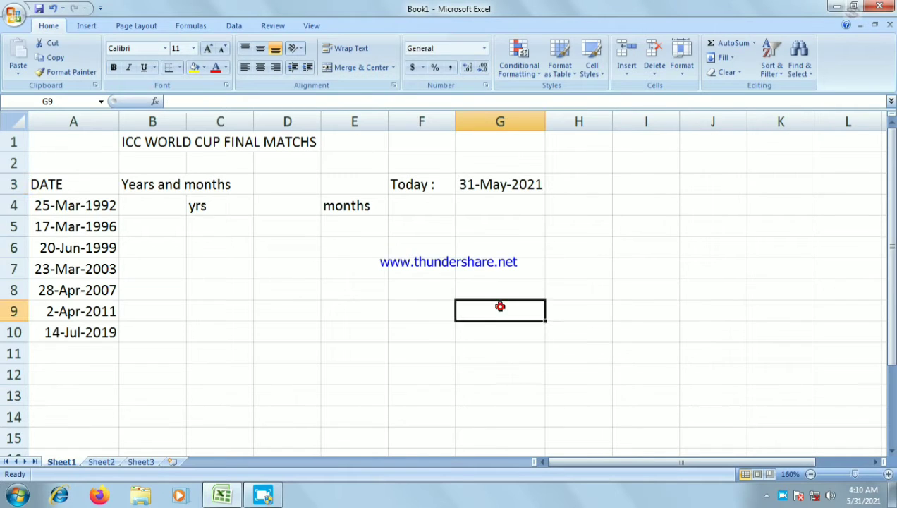
{"action": "left_click", "coordinate": [500, 183]}
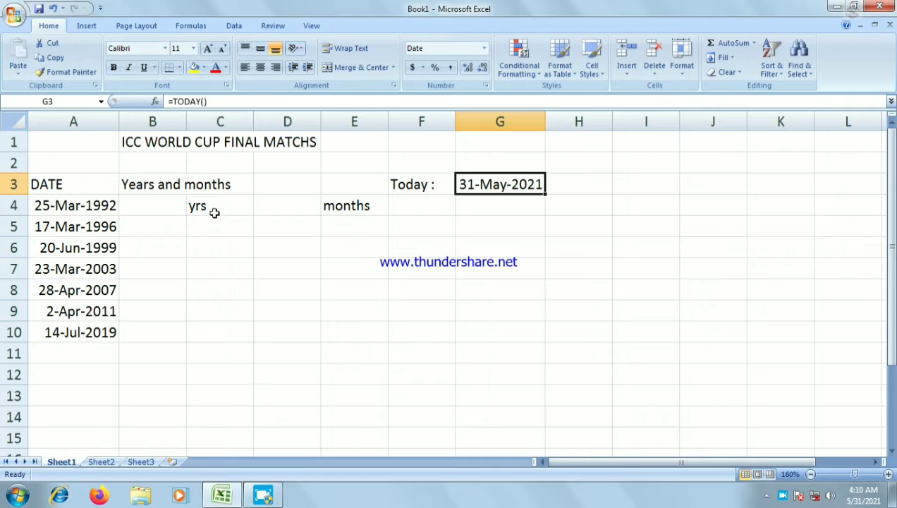
{"action": "left_click", "coordinate": [162, 205]}
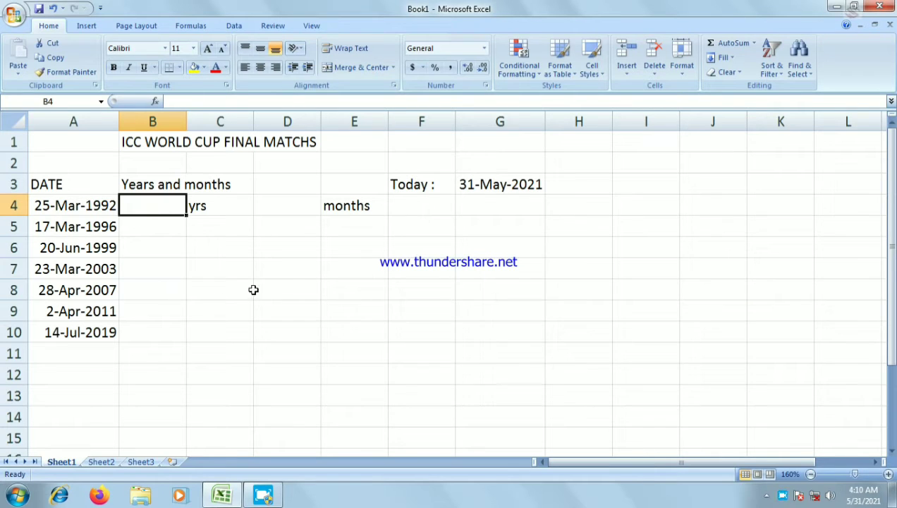
Step: Enter =TEXT($G$3-A4,"y") in B4 to show 29 elapsed years
{"action": "key", "text": "F2"}
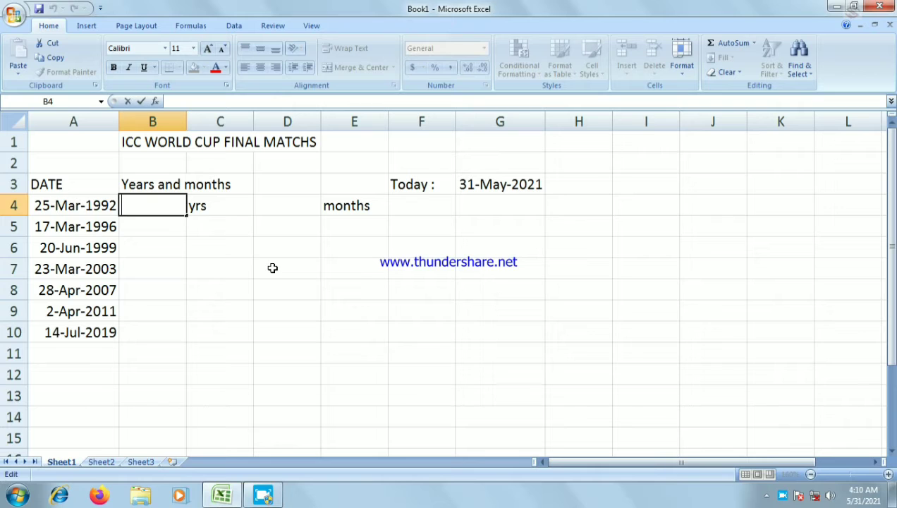
{"action": "type", "text": "="}
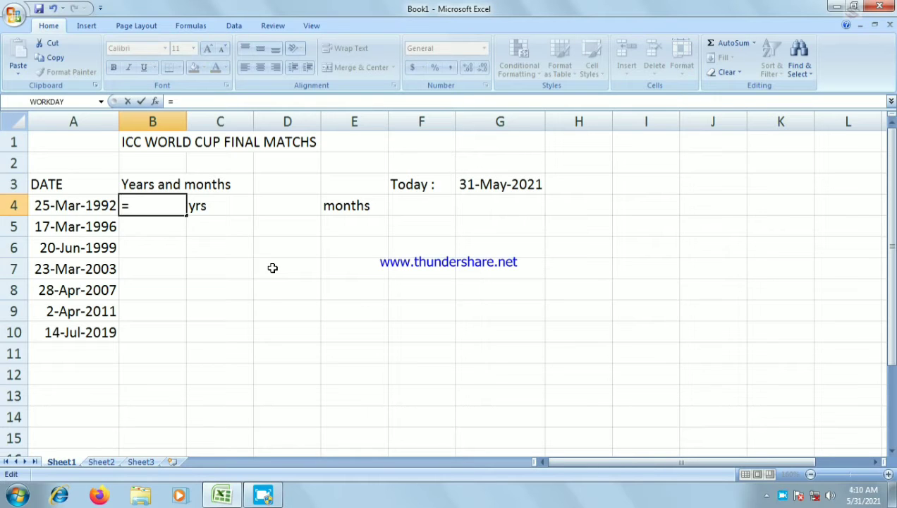
{"action": "type", "text": "te"}
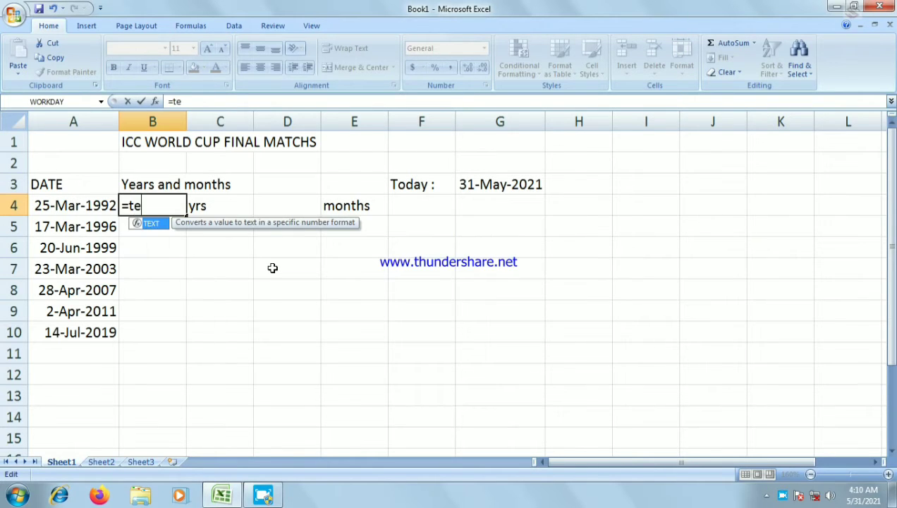
{"action": "type", "text": "xt"}
{"action": "type", "text": "("}
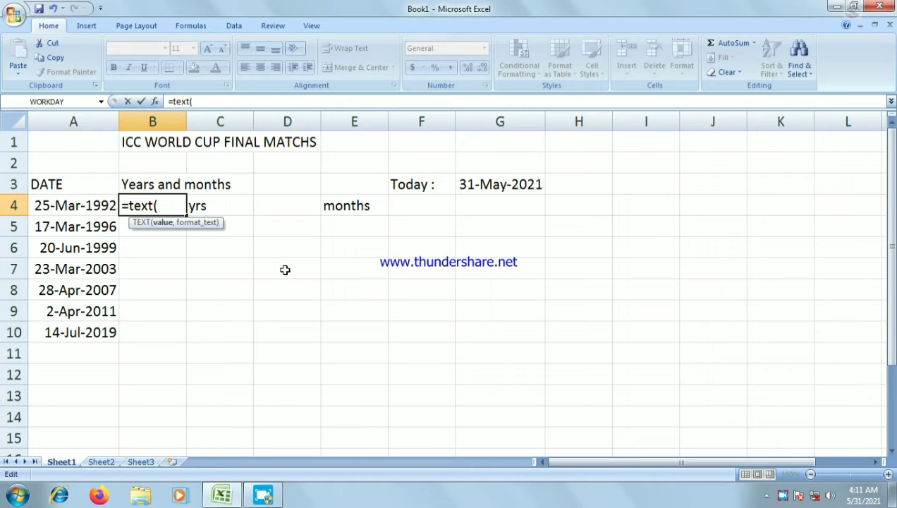
{"action": "left_click", "coordinate": [512, 185]}
{"action": "key", "text": "F4"}
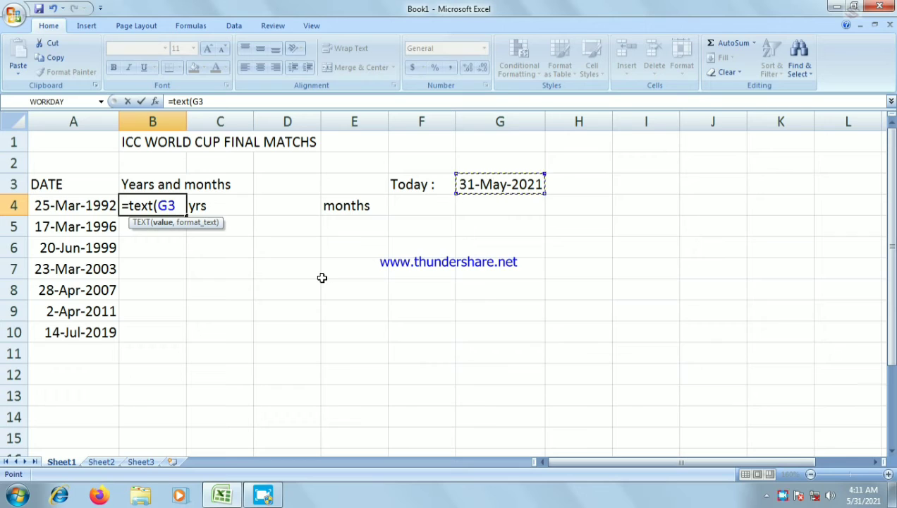
{"action": "key", "text": "F4"}
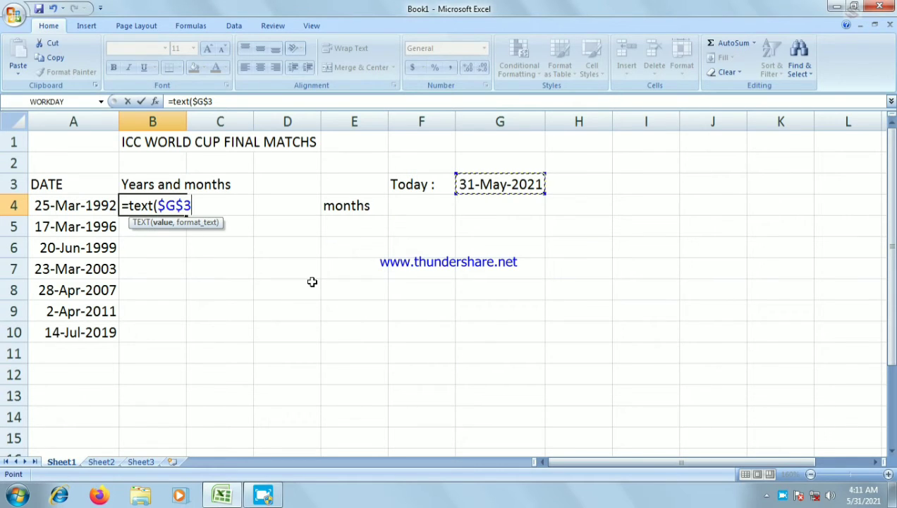
{"action": "type", "text": "-"}
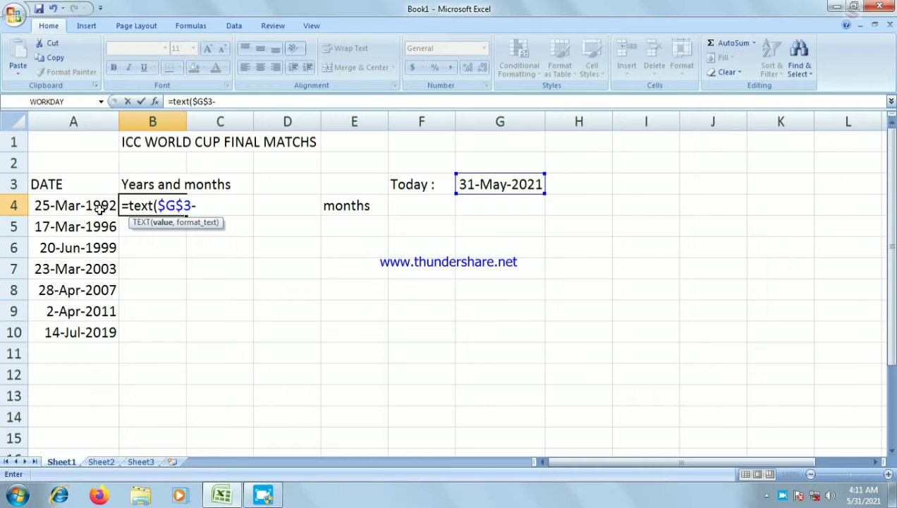
{"action": "left_click", "coordinate": [100, 204]}
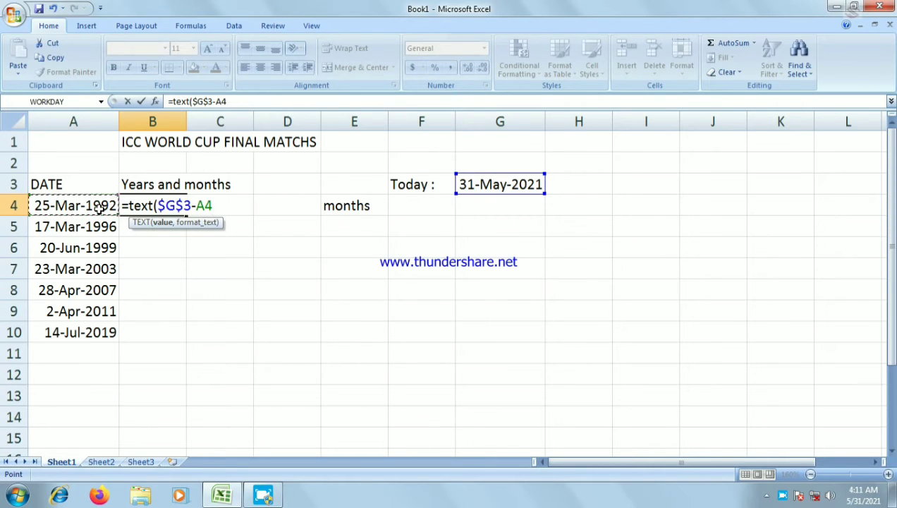
{"action": "type", "text": ","}
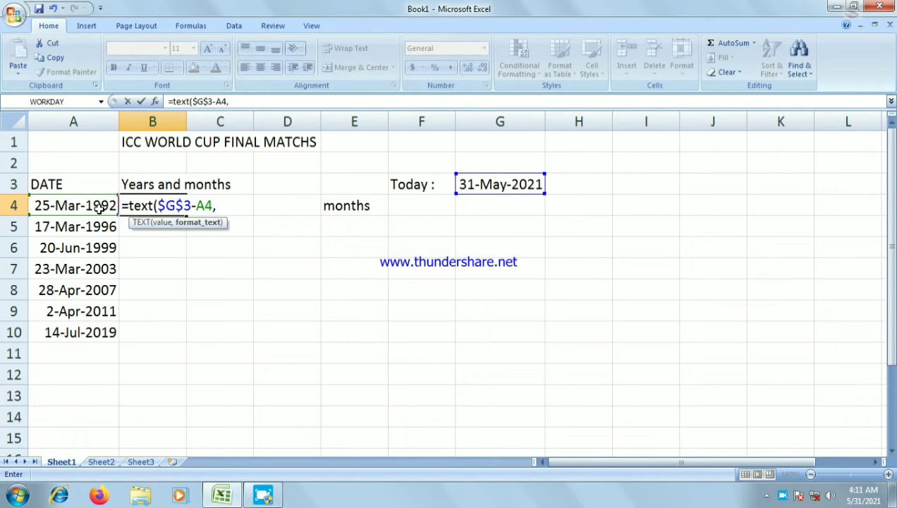
{"action": "type", "text": "\""}
{"action": "type", "text": "y\""}
{"action": "type", "text": ")"}
{"action": "key", "text": "Return"}
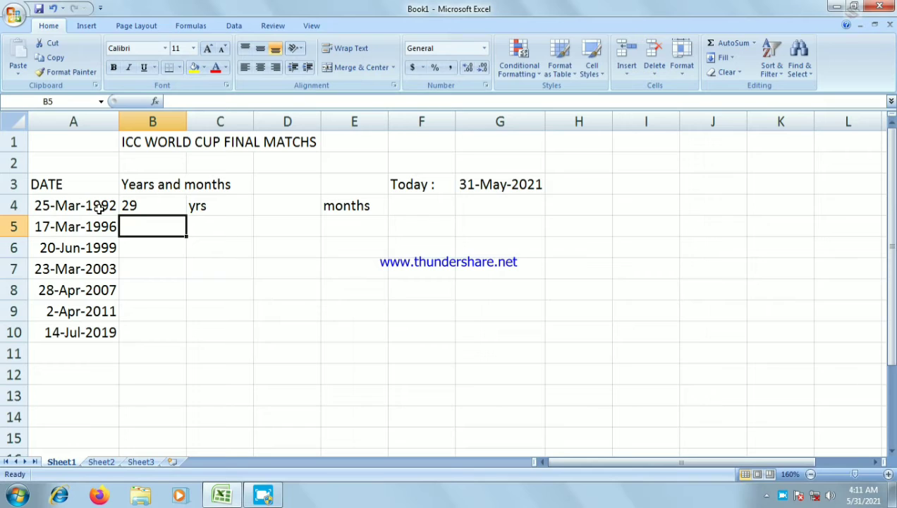
{"action": "left_click", "coordinate": [291, 210]}
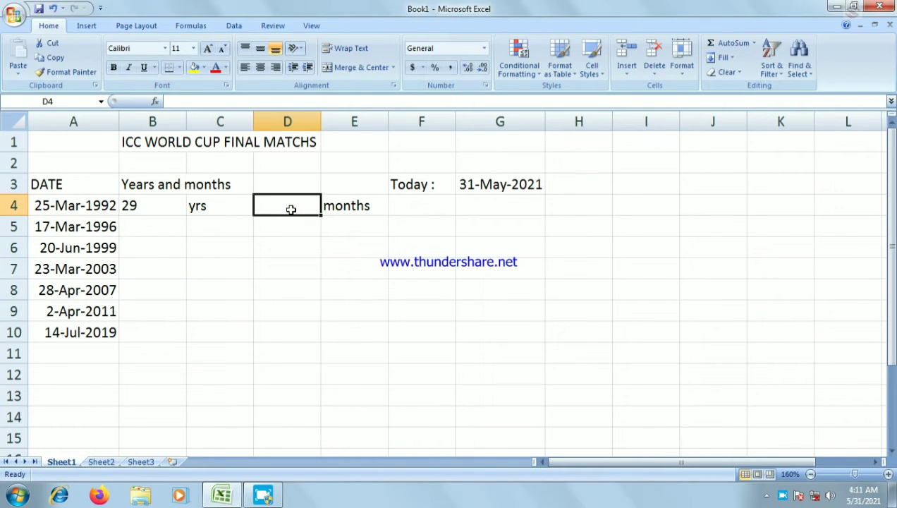
Step: Enter =TEXT($G$3-A4,"m") in D4 to show 3 months
{"action": "scroll", "coordinate": [291, 209], "scroll_direction": "up", "scroll_amount": 3, "text": "ctrl"}
{"action": "scroll", "coordinate": [400, 220], "scroll_direction": "up", "scroll_amount": 2, "text": "ctrl"}
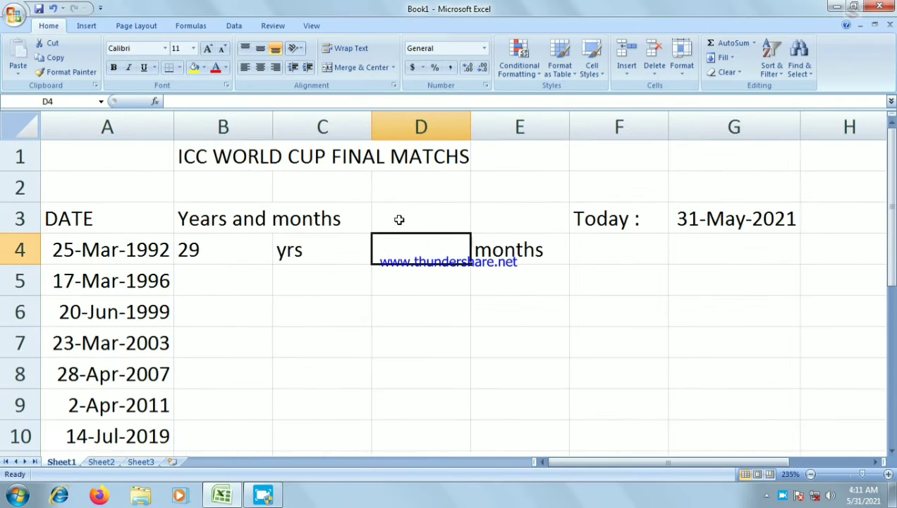
{"action": "type", "text": "="}
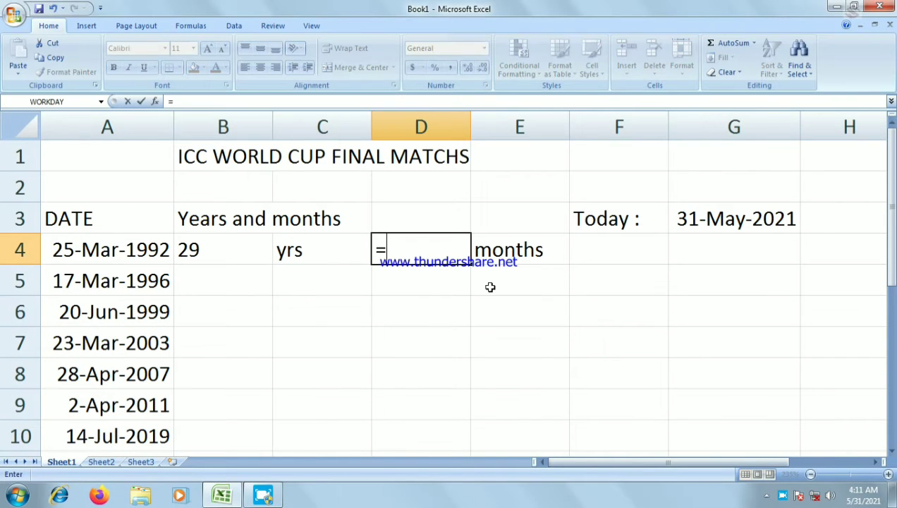
{"action": "type", "text": "text"}
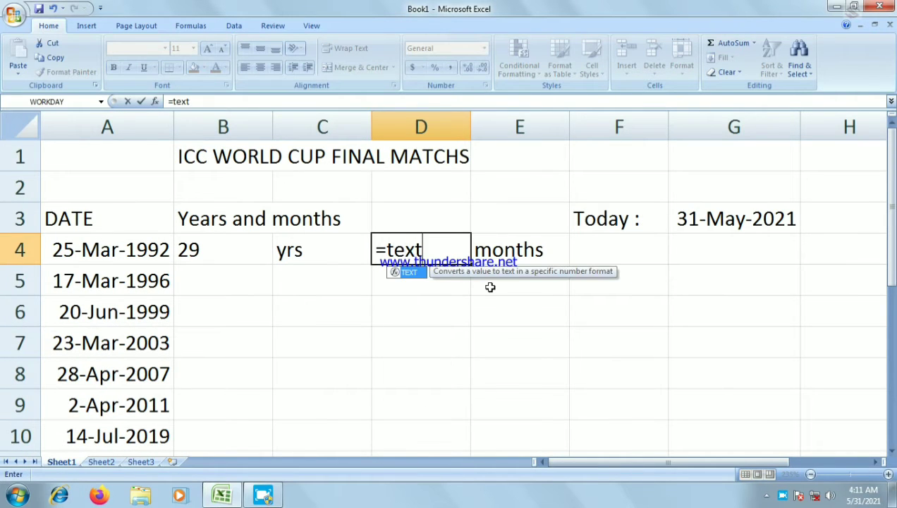
{"action": "type", "text": "("}
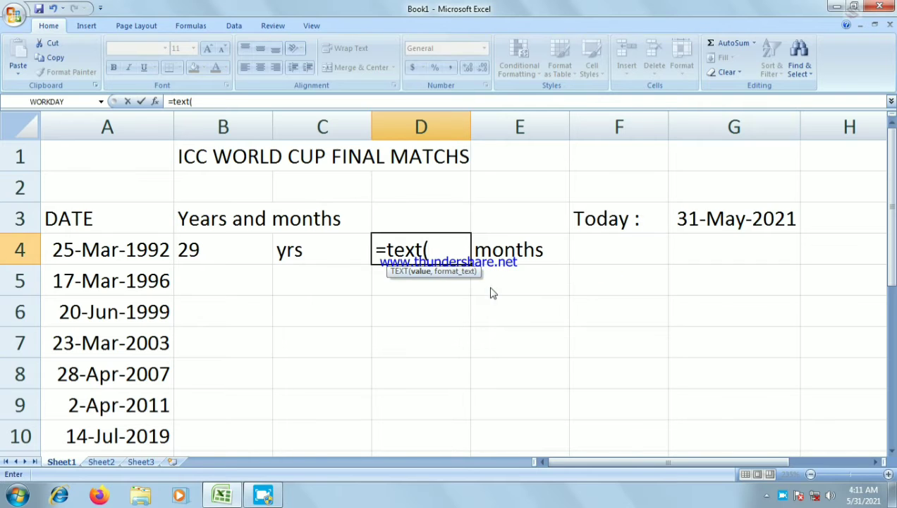
{"action": "left_click", "coordinate": [607, 106]}
{"action": "left_click", "coordinate": [711, 220]}
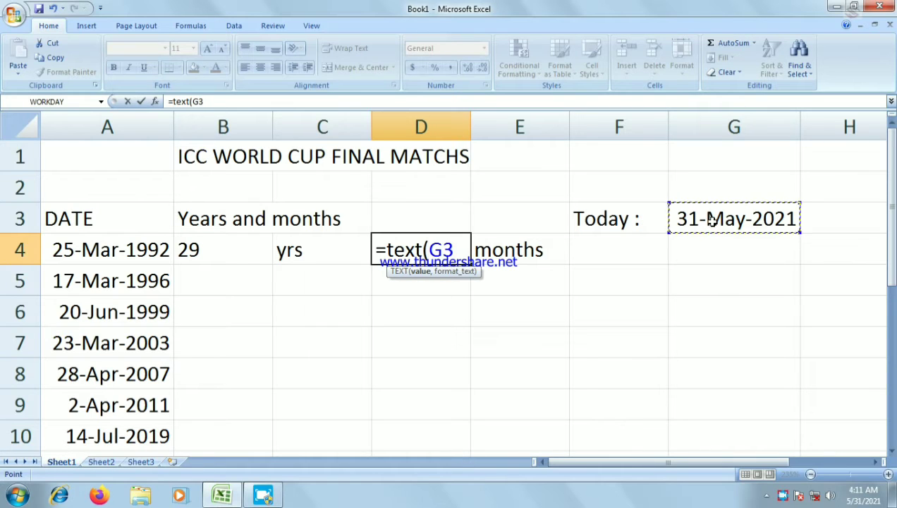
{"action": "key", "text": "F4"}
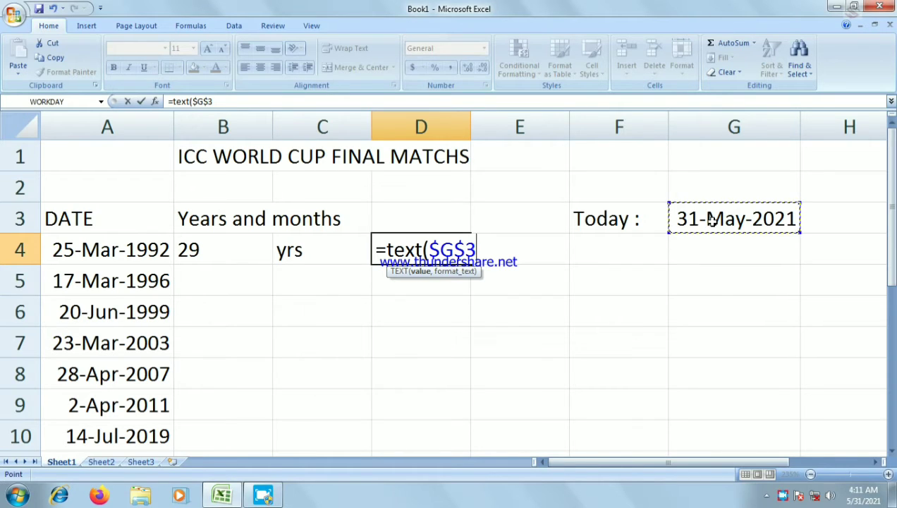
{"action": "type", "text": "-"}
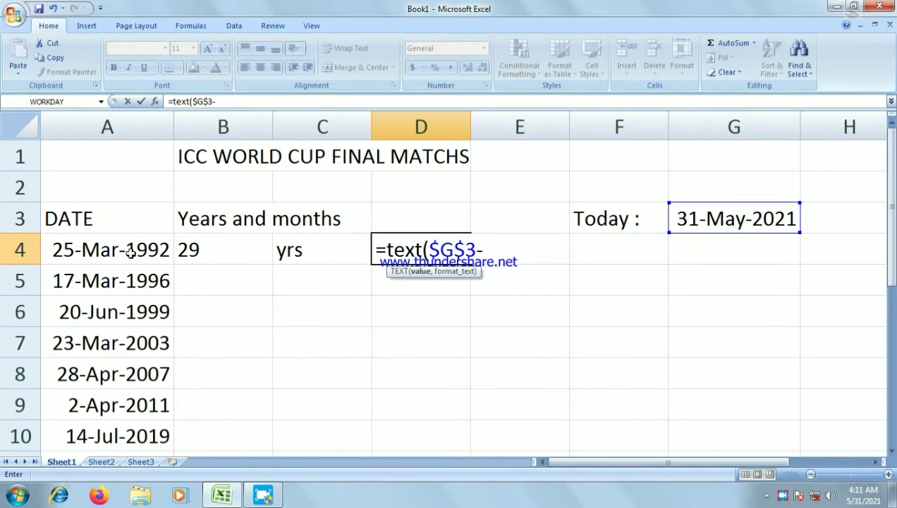
{"action": "left_click", "coordinate": [130, 252]}
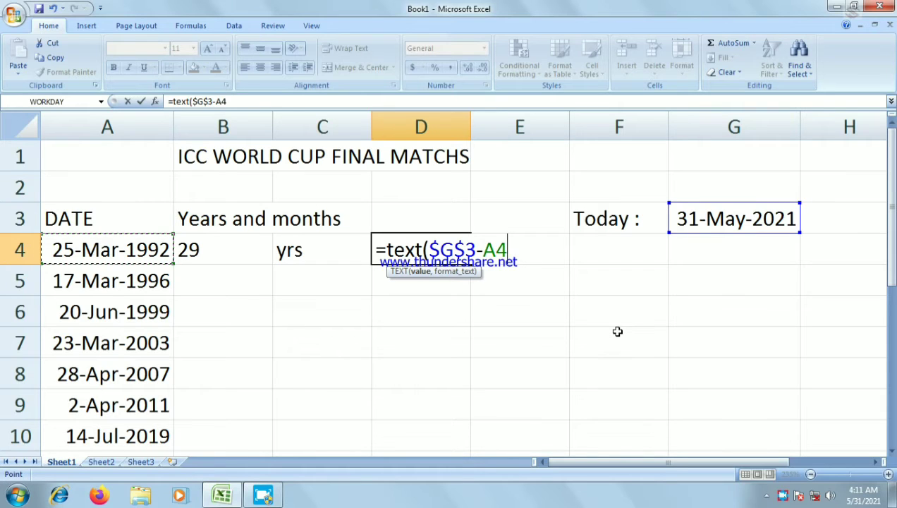
{"action": "type", "text": ","}
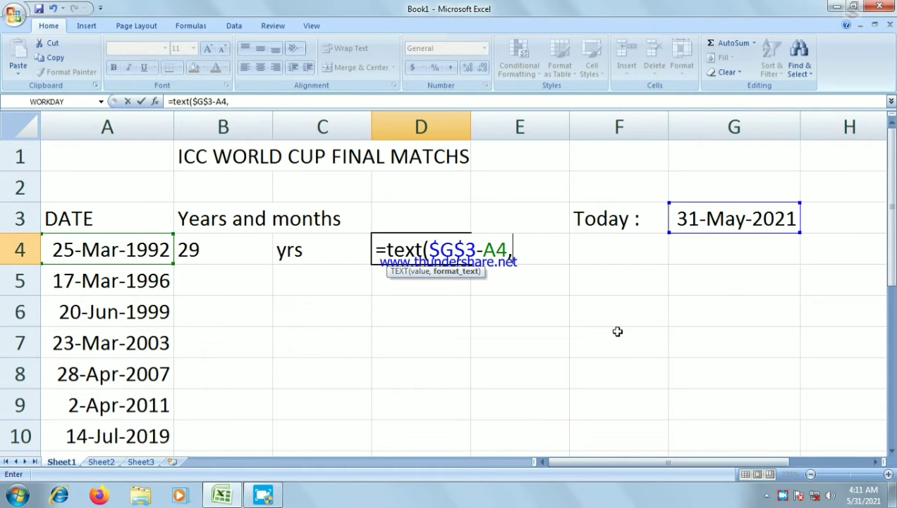
{"action": "type", "text": "\""}
{"action": "type", "text": "m\")"}
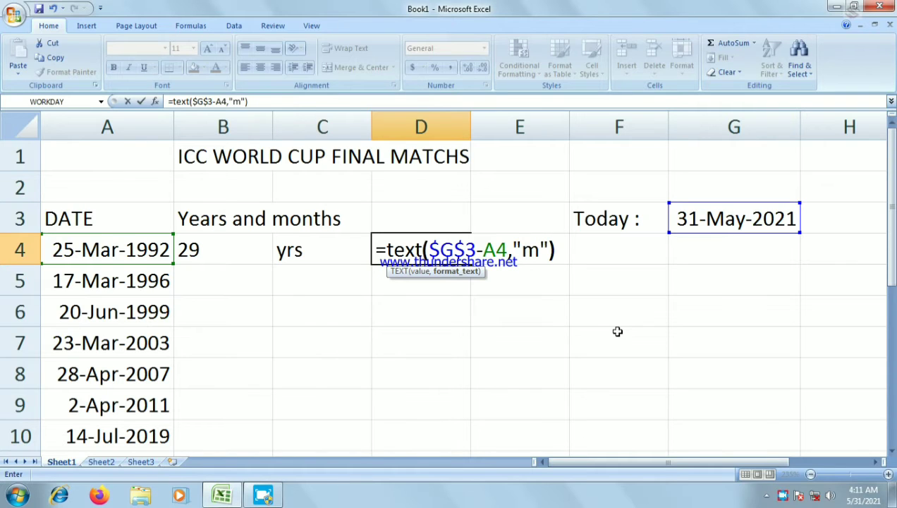
{"action": "key", "text": "Return"}
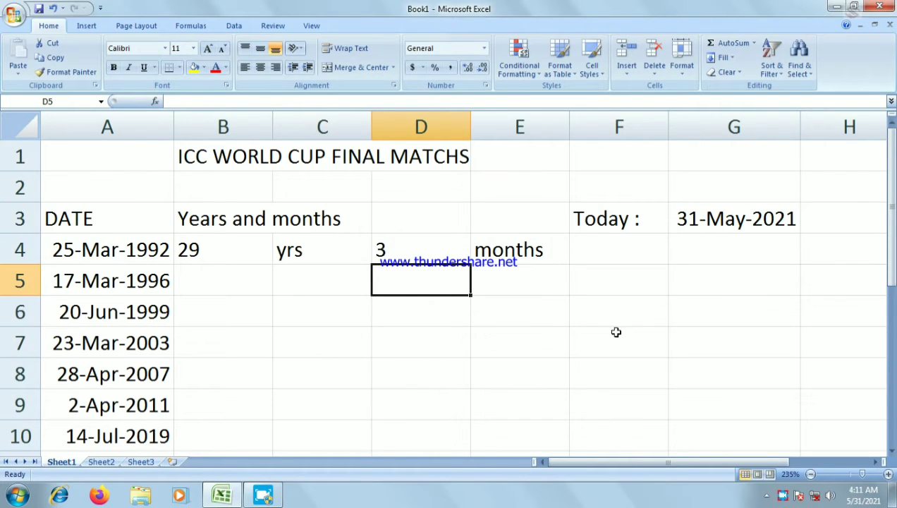
Step: Fill the years formula in B4 and the months formula in D4 down through row 10
{"action": "left_click", "coordinate": [209, 250]}
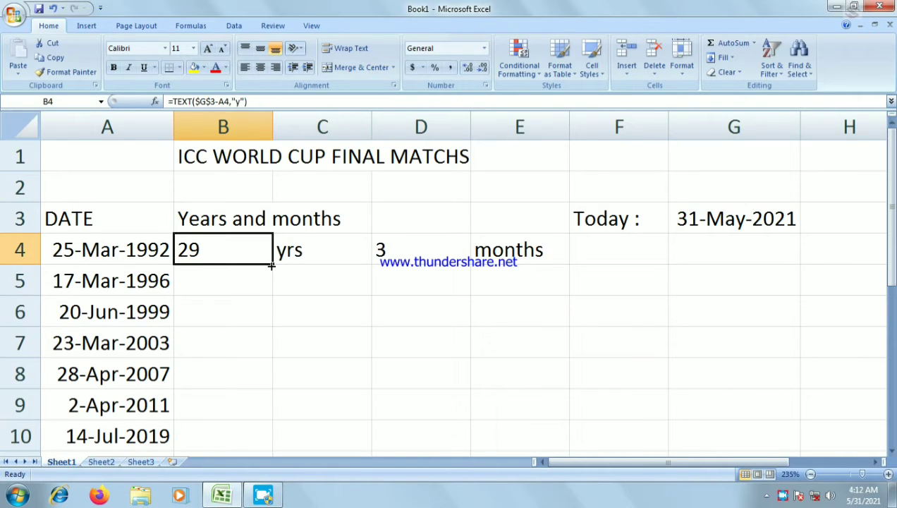
{"action": "mouse_move", "coordinate": [272, 264]}
{"action": "left_mouse_down"}
{"action": "mouse_move", "coordinate": [256, 353]}
{"action": "mouse_move", "coordinate": [265, 320]}
{"action": "left_mouse_up"}
{"action": "scroll", "coordinate": [310, 304], "scroll_direction": "up", "scroll_amount": 2}
{"action": "left_click", "coordinate": [409, 257]}
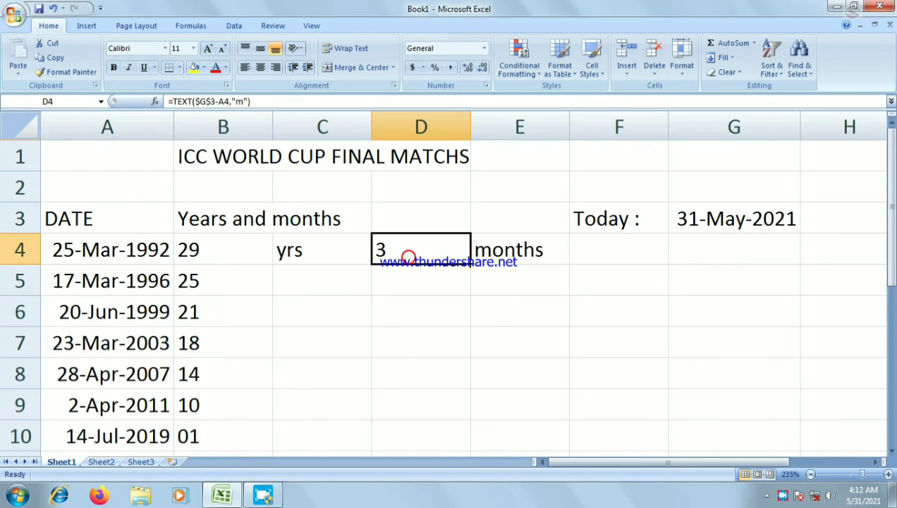
{"action": "mouse_move", "coordinate": [471, 264]}
{"action": "left_mouse_down"}
{"action": "mouse_move", "coordinate": [430, 371]}
{"action": "mouse_move", "coordinate": [433, 348]}
{"action": "left_mouse_up"}
{"action": "scroll", "coordinate": [410, 320], "scroll_direction": "up", "scroll_amount": 1}
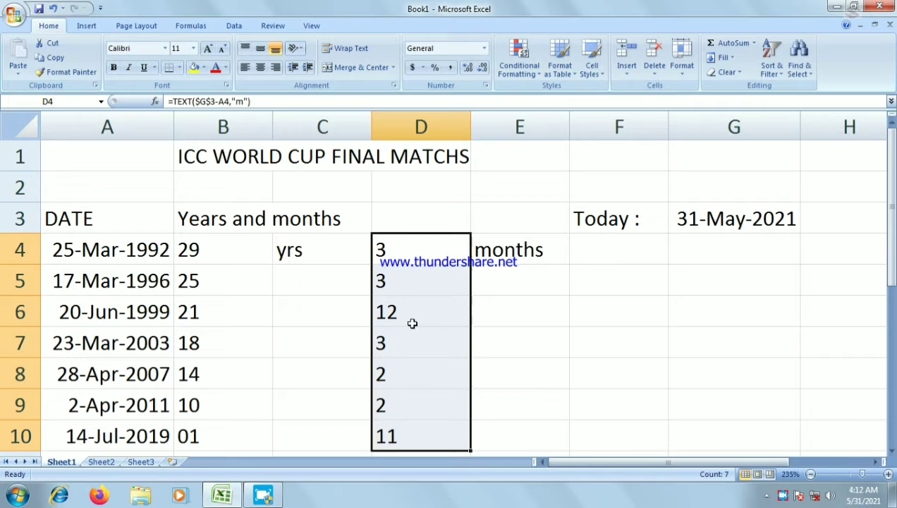
Step: Copy the yrs label in C4 and the months label in E4 down beside every date row
{"action": "left_click", "coordinate": [340, 255]}
{"action": "double_click", "coordinate": [369, 263]}
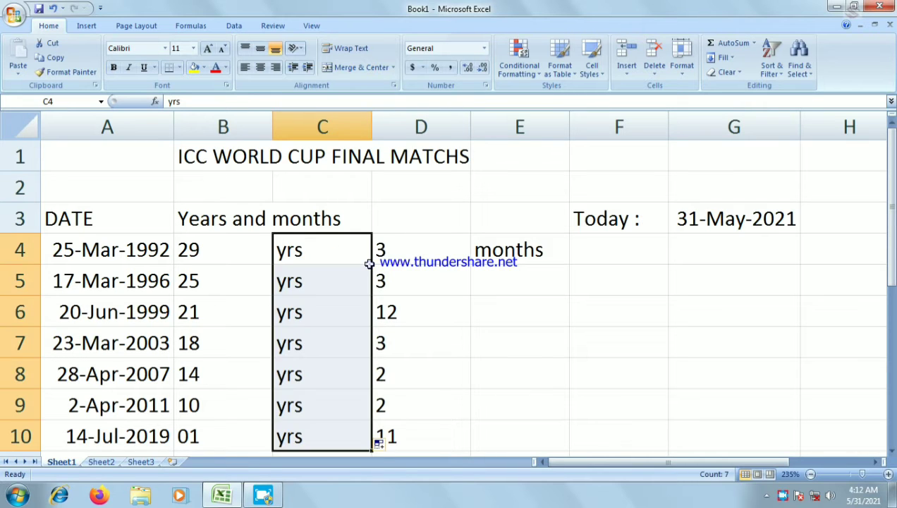
{"action": "left_click", "coordinate": [522, 258]}
{"action": "double_click", "coordinate": [569, 263]}
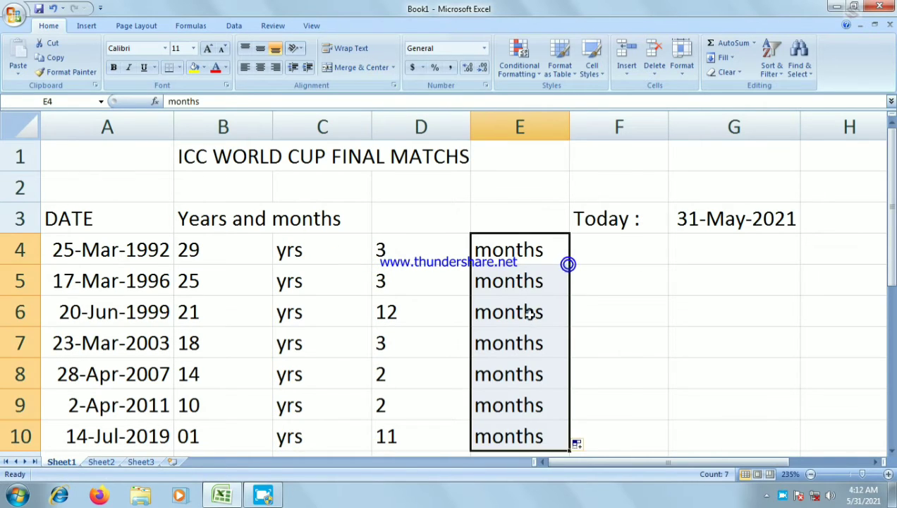
{"action": "scroll", "coordinate": [522, 325], "scroll_direction": "down", "scroll_amount": 1}
{"action": "scroll", "coordinate": [508, 346], "scroll_direction": "down", "scroll_amount": 1}
{"action": "scroll", "coordinate": [508, 345], "scroll_direction": "up", "scroll_amount": 2}
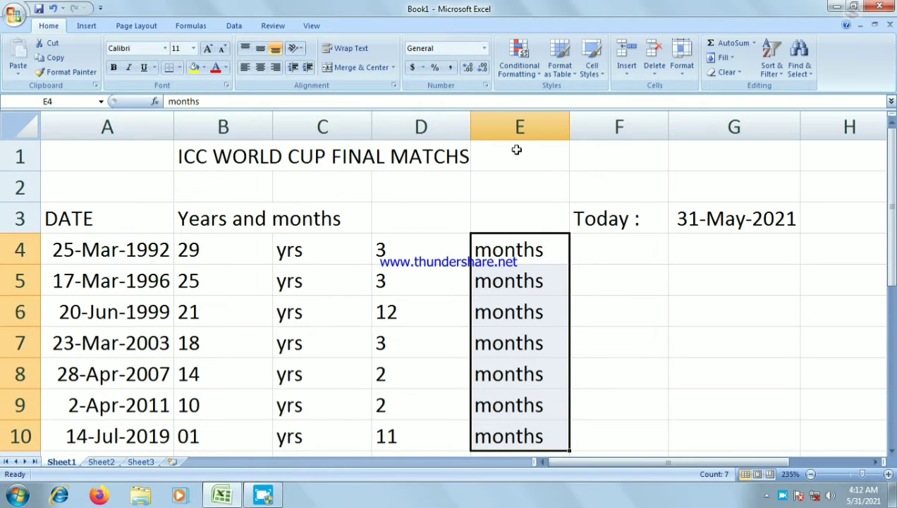
Step: Autofit columns B, C, D and E to their contents, then widen column A for the dates
{"action": "double_click", "coordinate": [470, 133]}
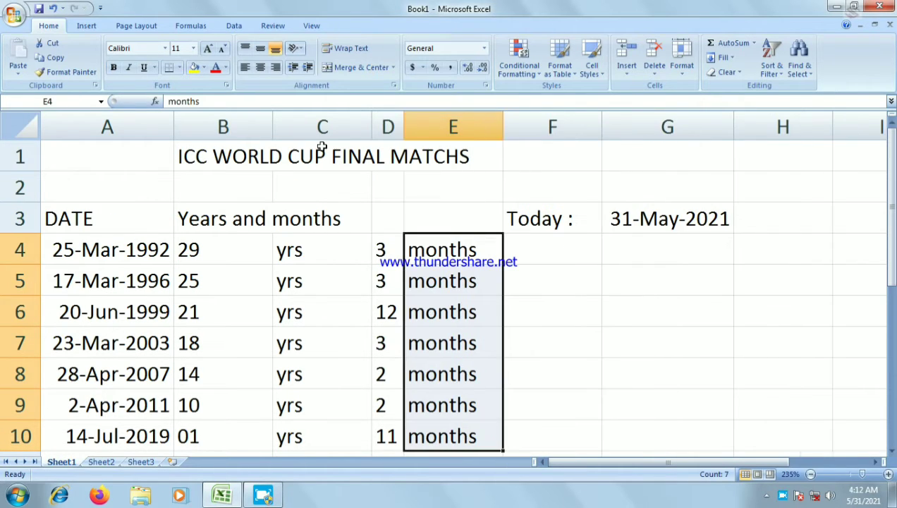
{"action": "double_click", "coordinate": [272, 133]}
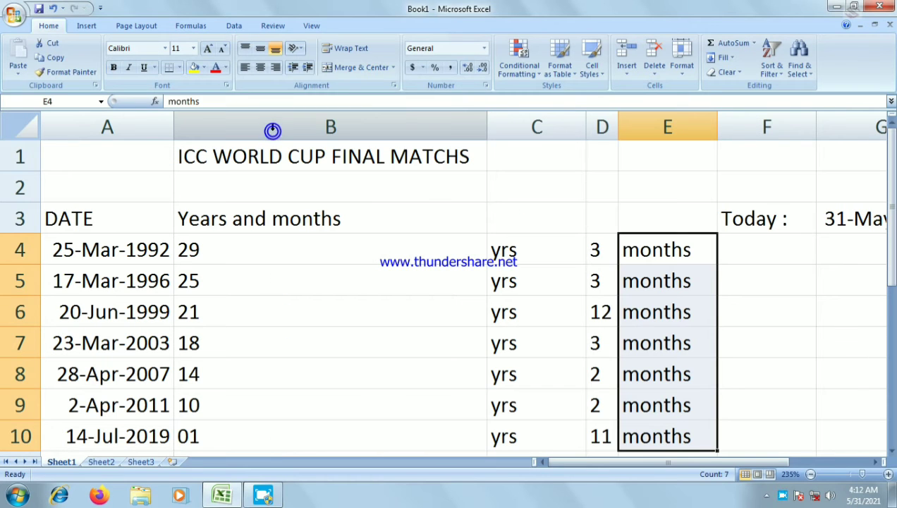
{"action": "left_click_drag", "start_coordinate": [485, 127], "coordinate": [208, 164]}
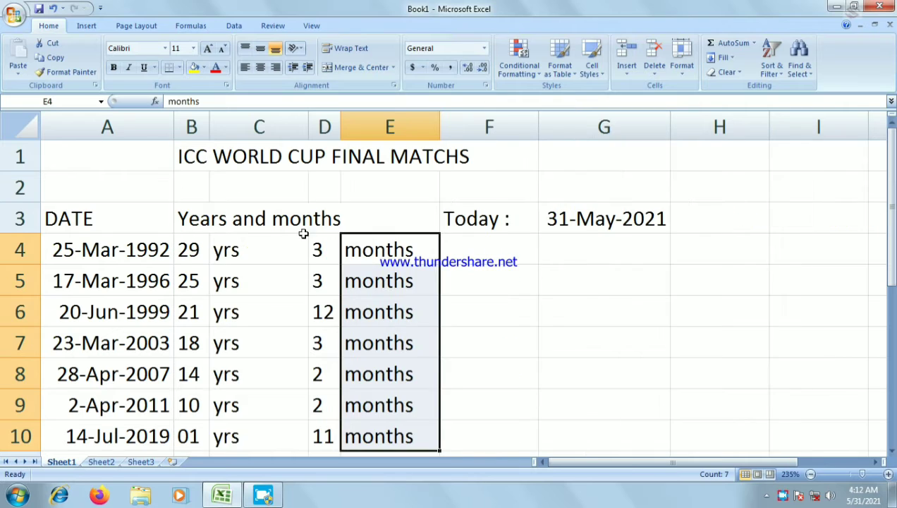
{"action": "double_click", "coordinate": [308, 127]}
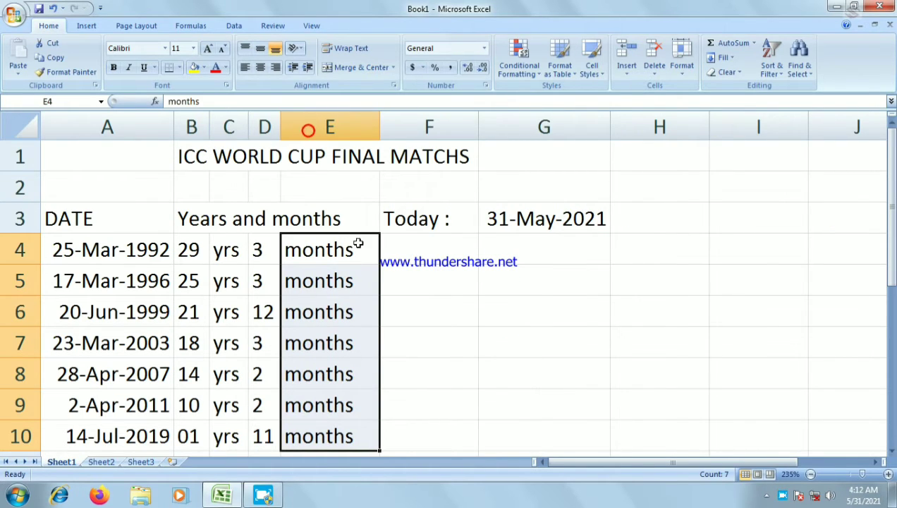
{"action": "double_click", "coordinate": [382, 126]}
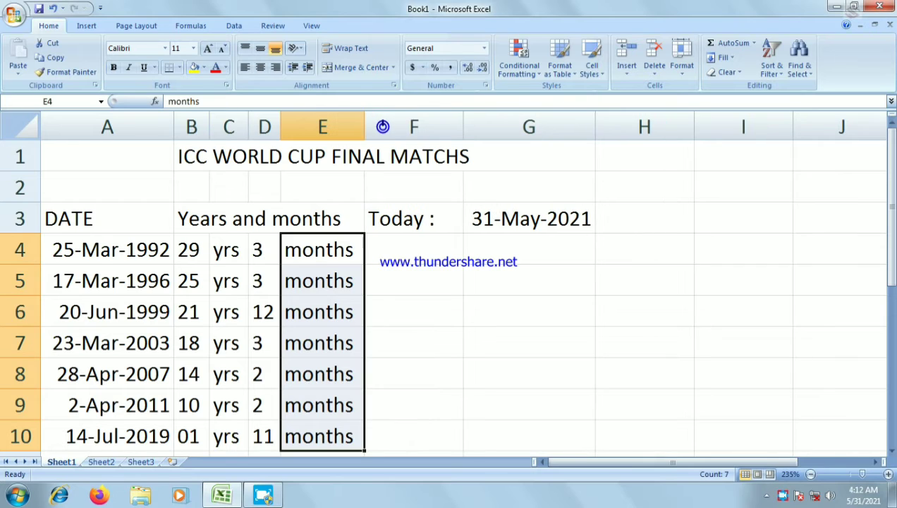
{"action": "left_click", "coordinate": [403, 245]}
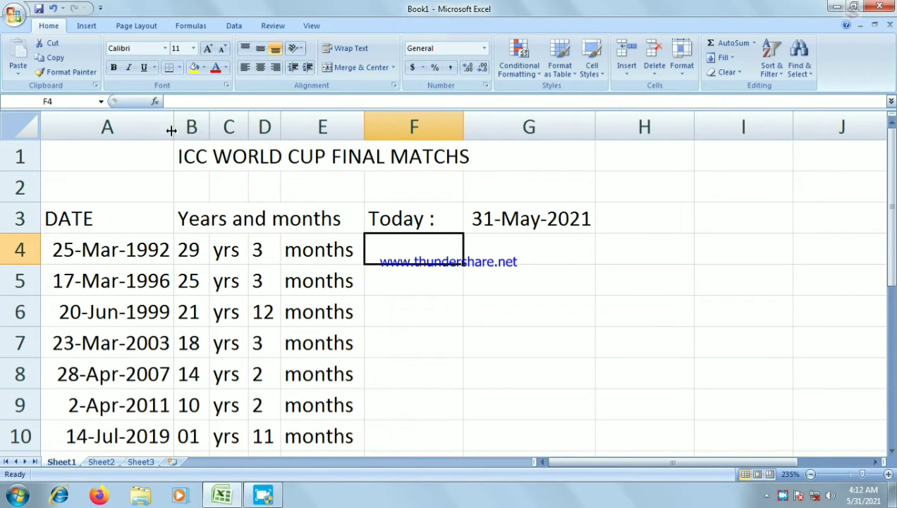
{"action": "left_click_drag", "start_coordinate": [174, 128], "coordinate": [197, 130]}
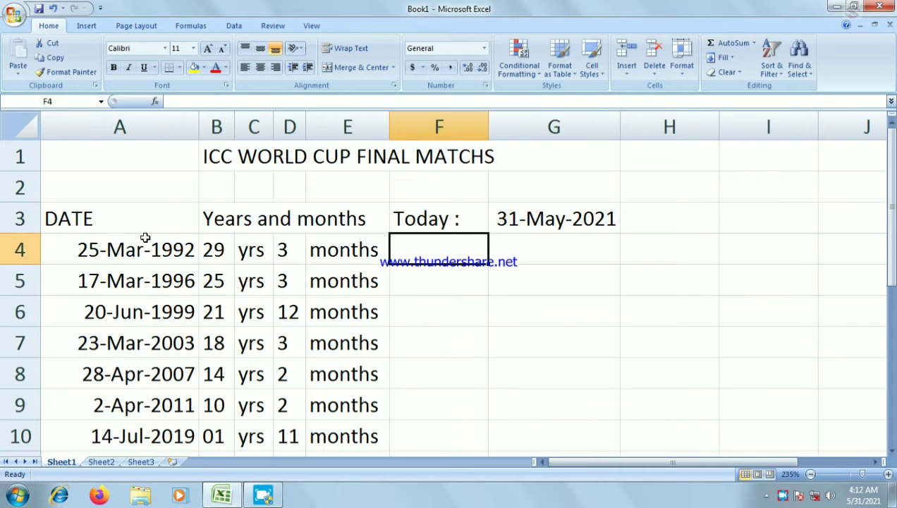
Step: Center the DATE heading and the match dates in A3:A10
{"action": "left_click_drag", "start_coordinate": [124, 217], "coordinate": [135, 346]}
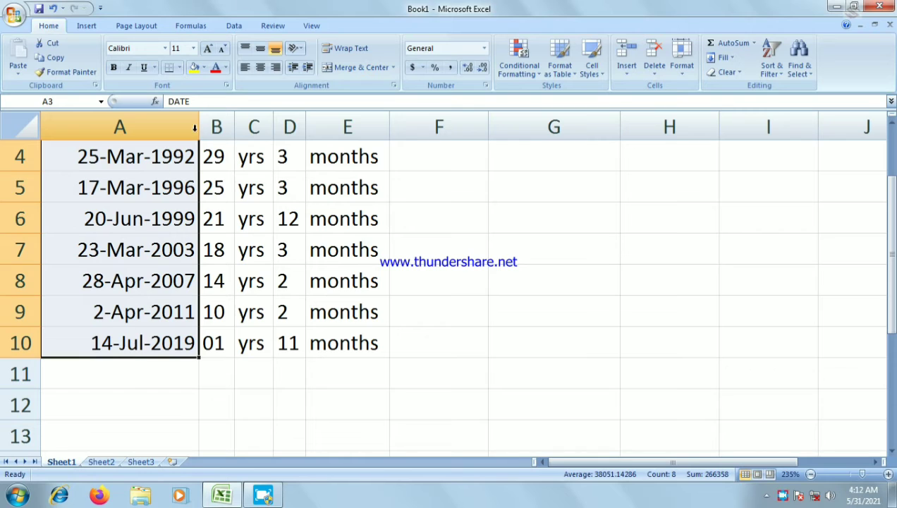
{"action": "left_click", "coordinate": [260, 67]}
{"action": "scroll", "coordinate": [246, 270], "scroll_direction": "up", "scroll_amount": 1}
Step: Inspect the Today : label in F3 and the date formula in G3
{"action": "left_click", "coordinate": [260, 297]}
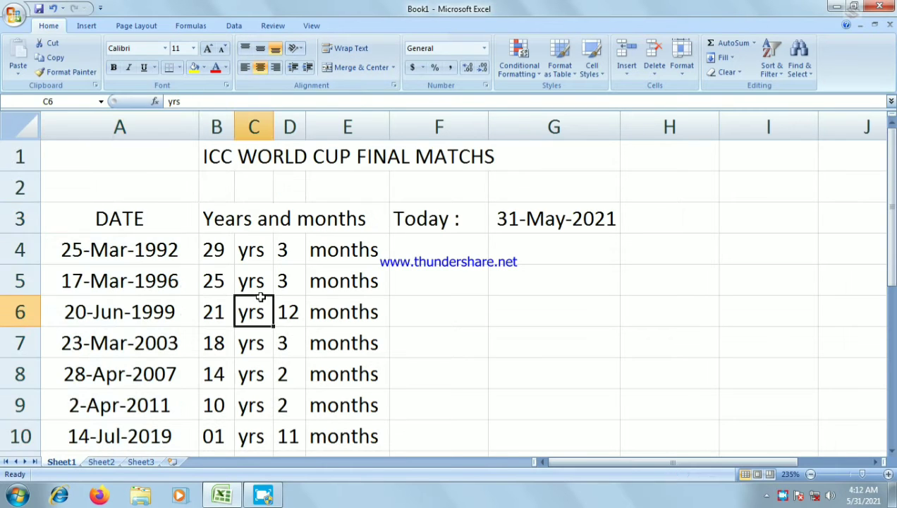
{"action": "left_click", "coordinate": [451, 252]}
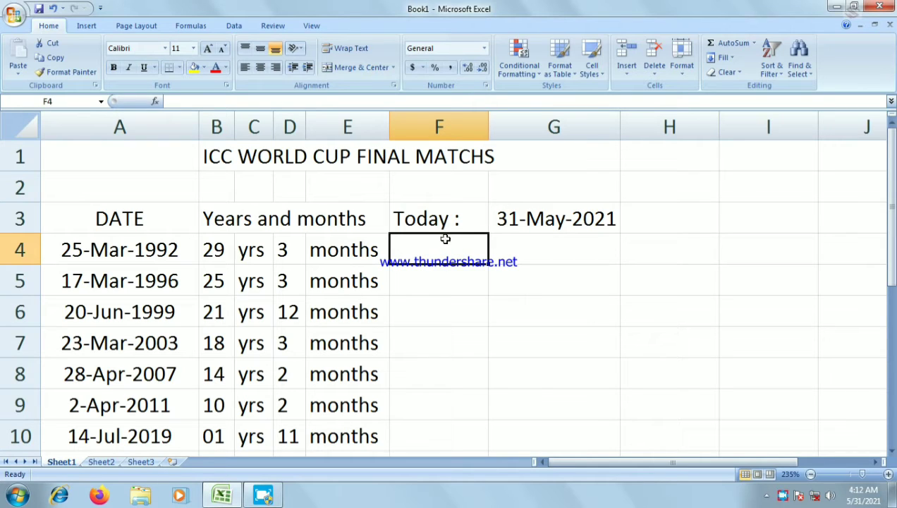
{"action": "left_click_drag", "start_coordinate": [430, 214], "coordinate": [492, 218]}
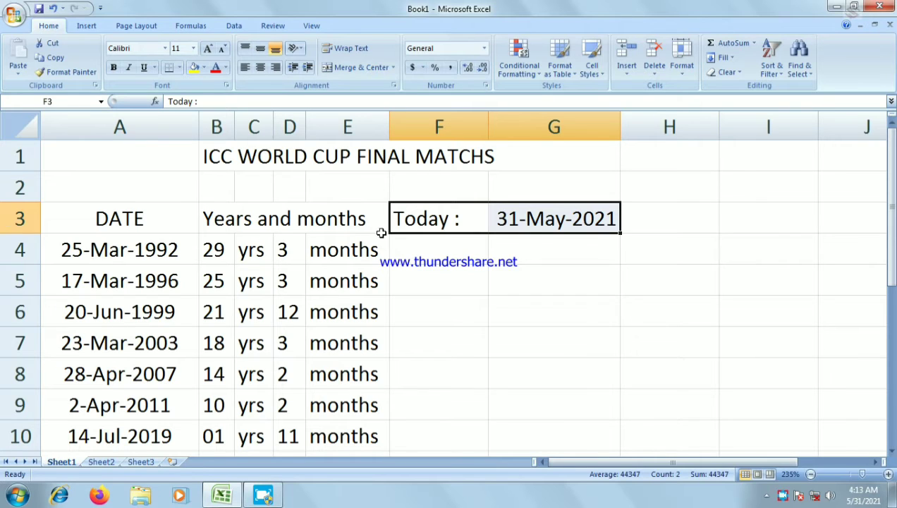
{"action": "left_click", "coordinate": [412, 253]}
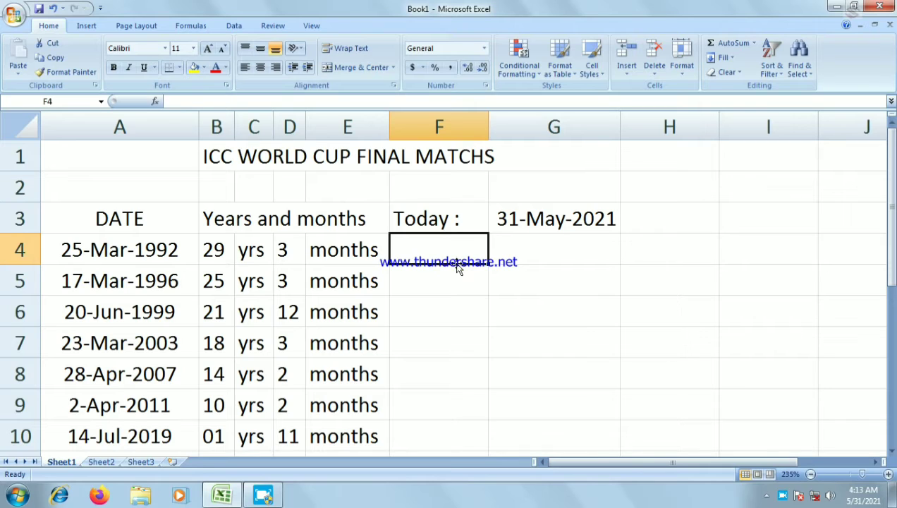
{"action": "left_click", "coordinate": [407, 215]}
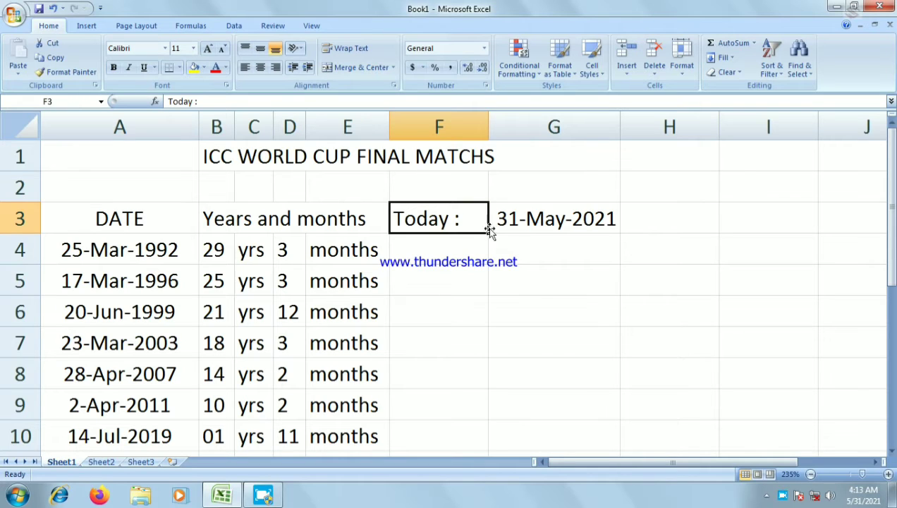
{"action": "left_click", "coordinate": [532, 220]}
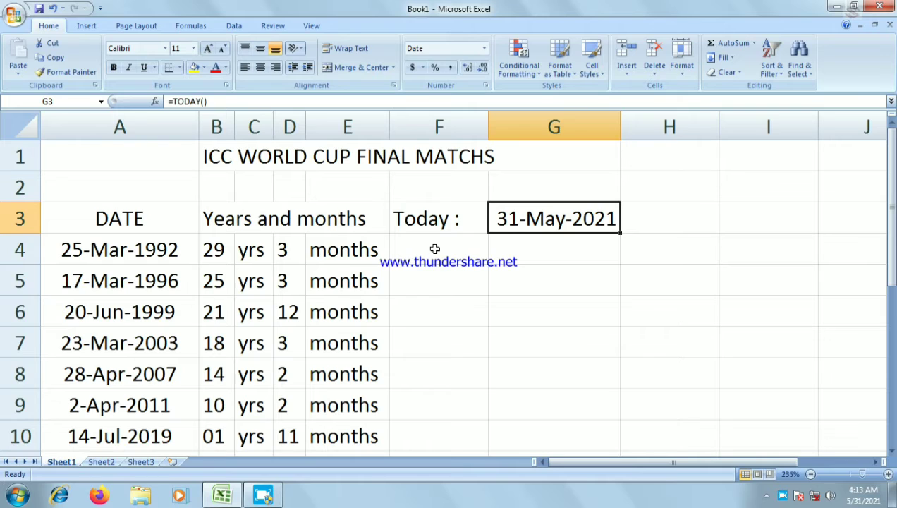
Step: Clear the date from G3 and enter =today() in G2
{"action": "key", "text": "Delete"}
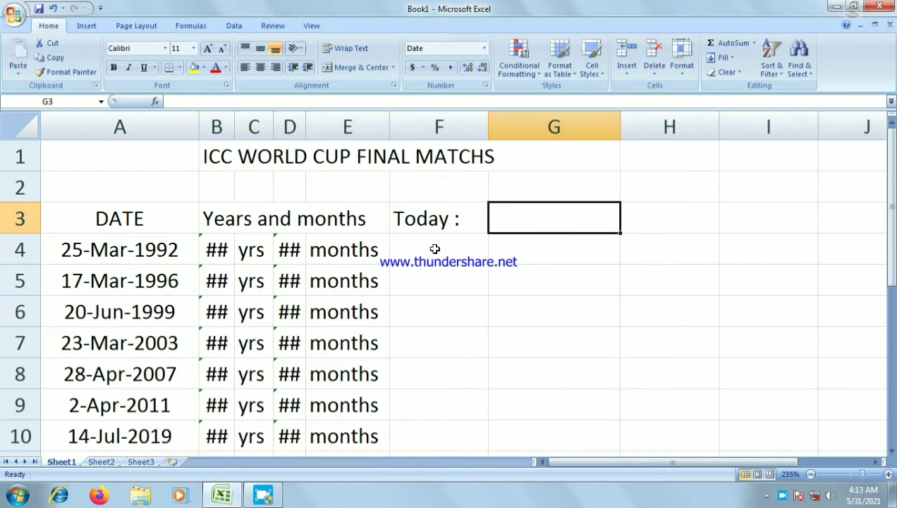
{"action": "left_click", "coordinate": [521, 179]}
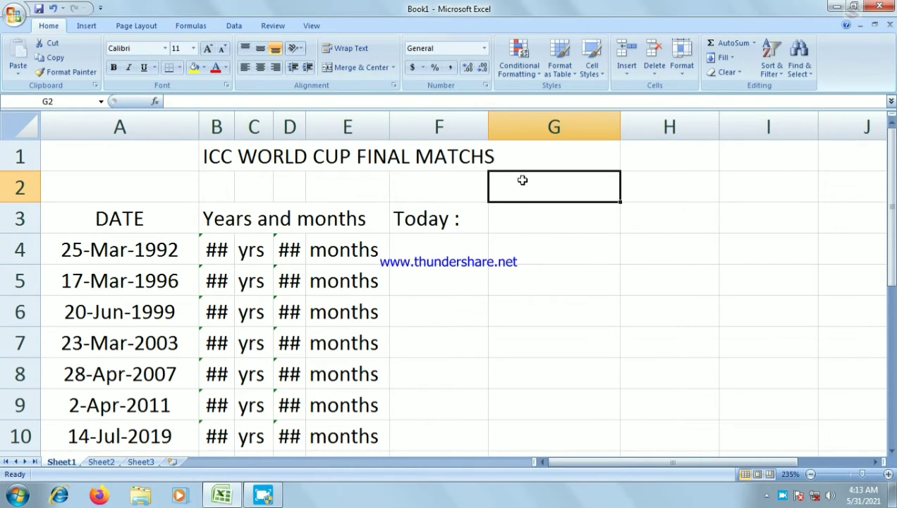
{"action": "type", "text": "=to"}
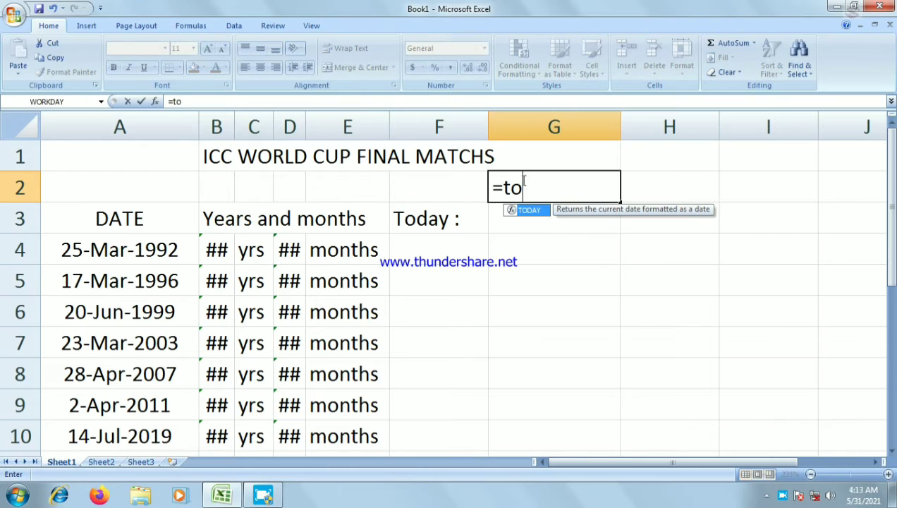
{"action": "type", "text": "day"}
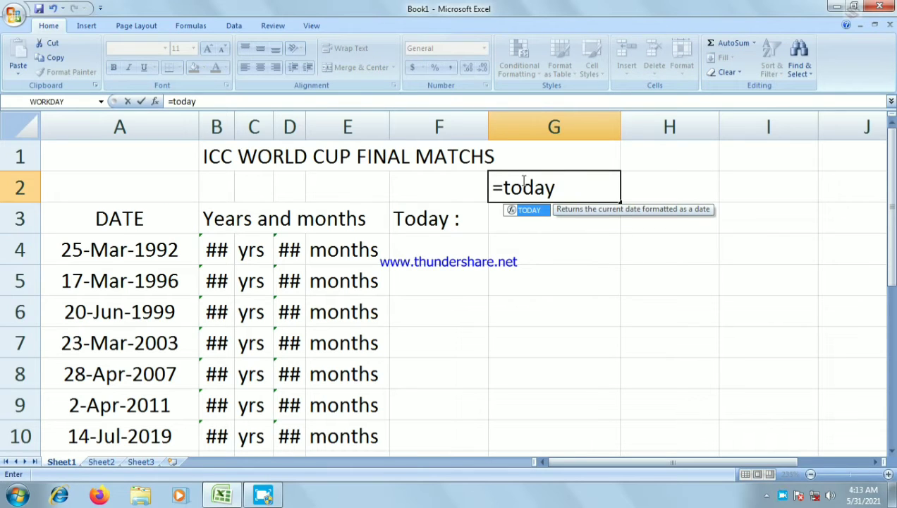
{"action": "type", "text": "("}
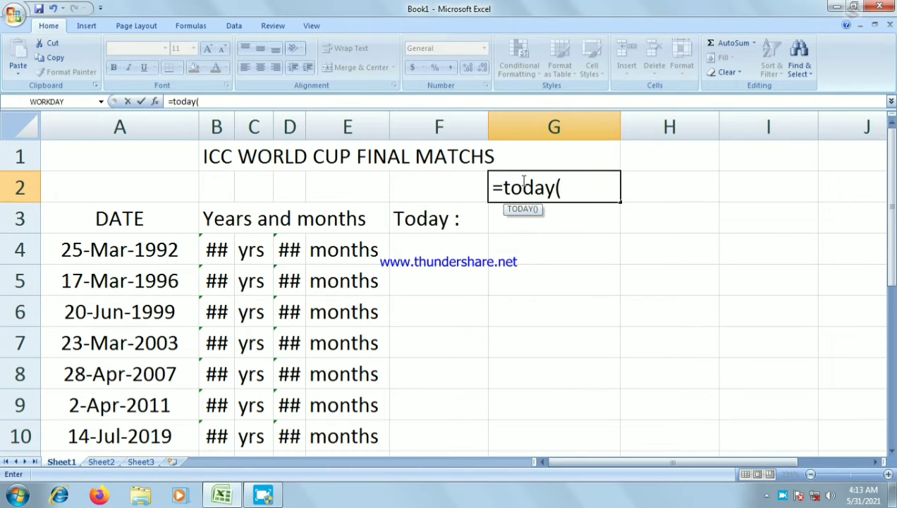
{"action": "type", "text": ")"}
{"action": "key", "text": "Return"}
Step: Format G2 with the 14-Mar-2001 date type so it shows 31-May-2021
{"action": "left_click", "coordinate": [578, 194]}
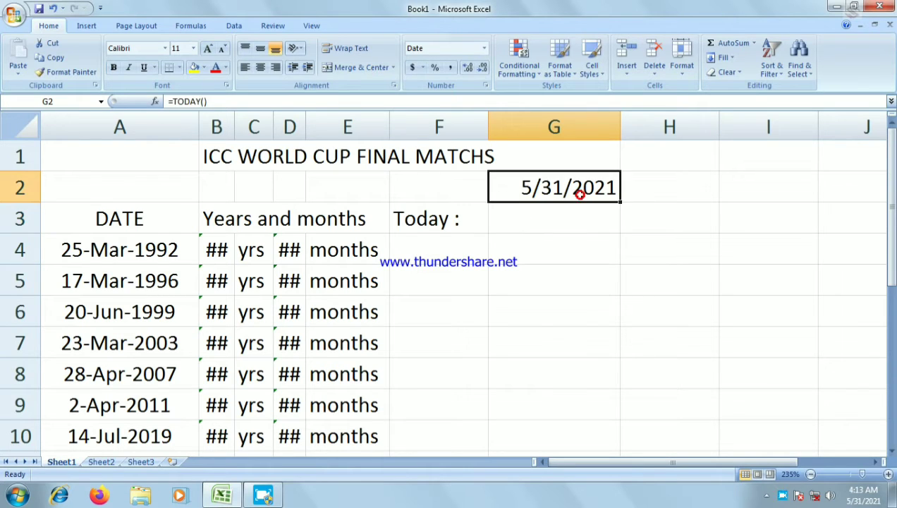
{"action": "key", "text": "ctrl+1"}
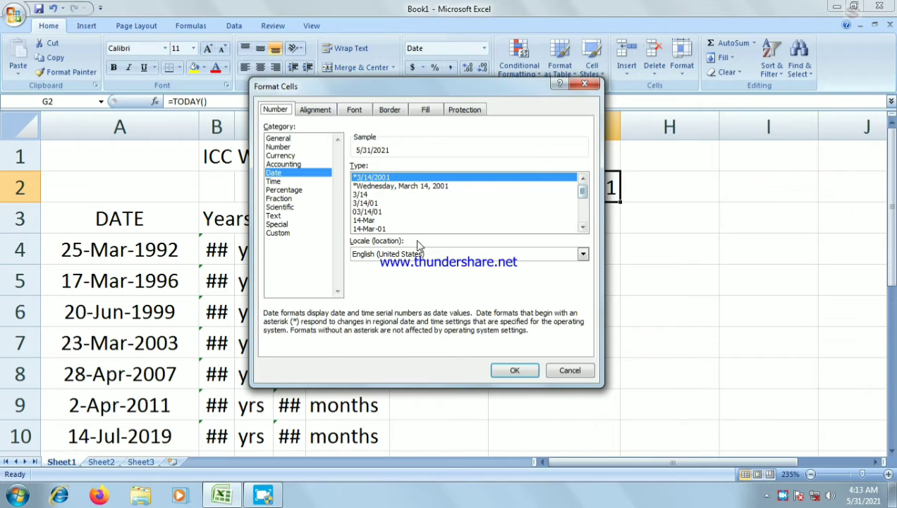
{"action": "scroll", "coordinate": [359, 227], "scroll_direction": "down", "scroll_amount": 2}
{"action": "scroll", "coordinate": [360, 229], "scroll_direction": "down", "scroll_amount": 2}
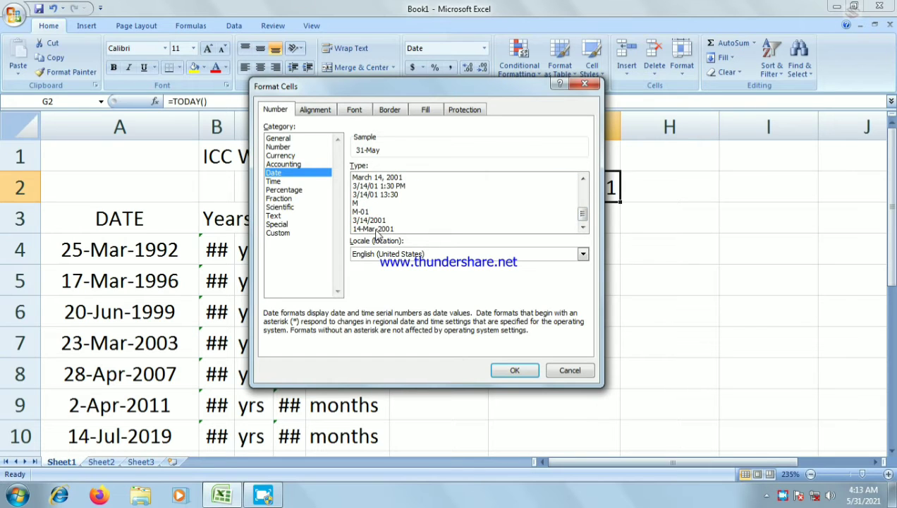
{"action": "left_click", "coordinate": [372, 228]}
{"action": "left_click", "coordinate": [513, 372]}
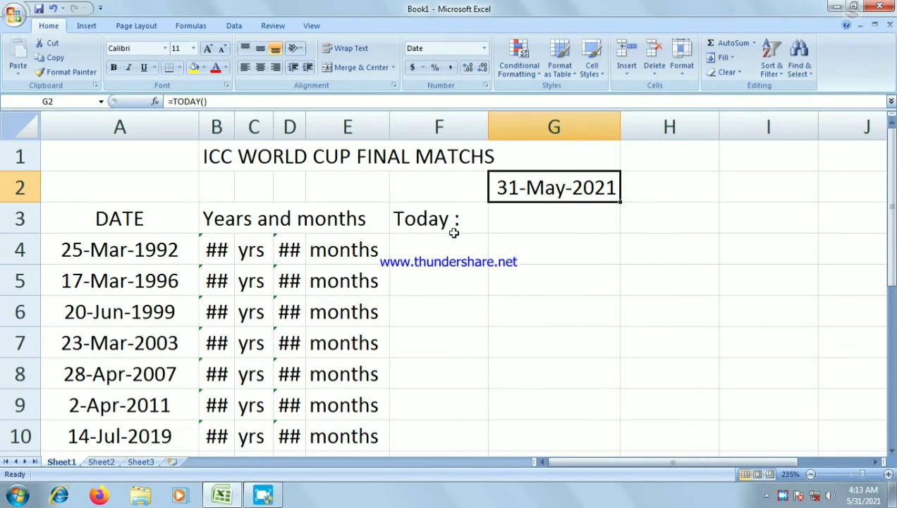
Step: Change the years formula in B4 and the months formula in D4 to reference G2 instead of G3
{"action": "left_click", "coordinate": [225, 249]}
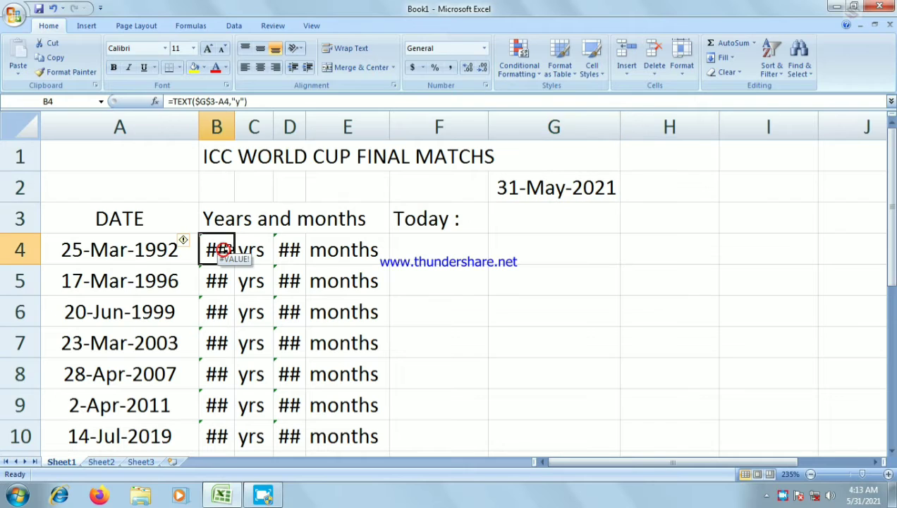
{"action": "double_click", "coordinate": [220, 250]}
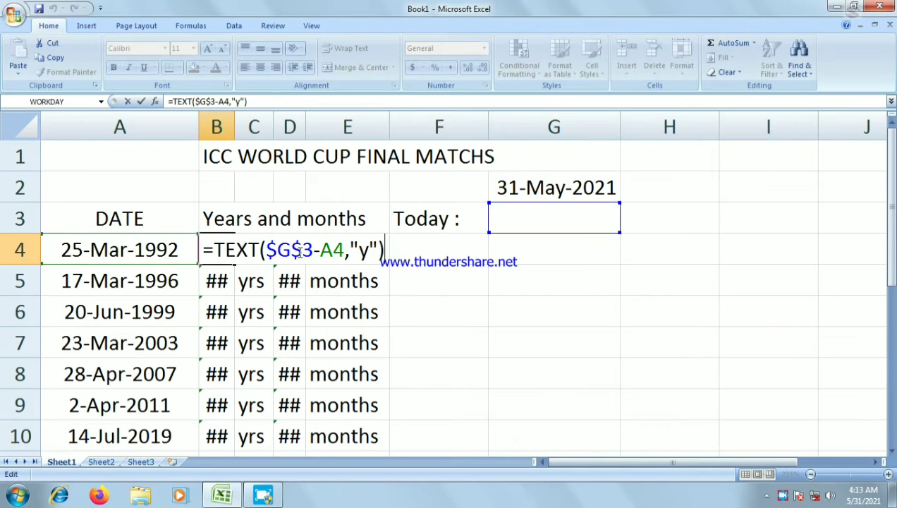
{"action": "left_click_drag", "start_coordinate": [301, 250], "coordinate": [313, 250]}
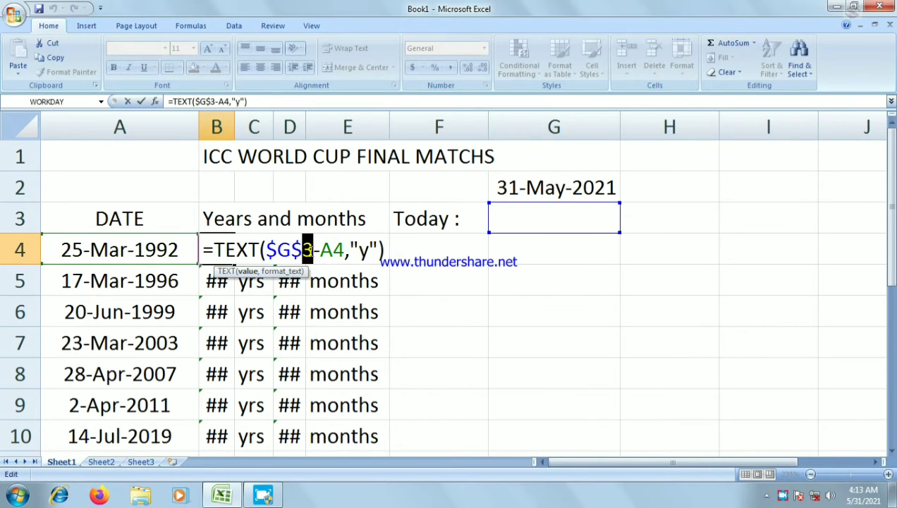
{"action": "type", "text": "2"}
{"action": "key", "text": "Return"}
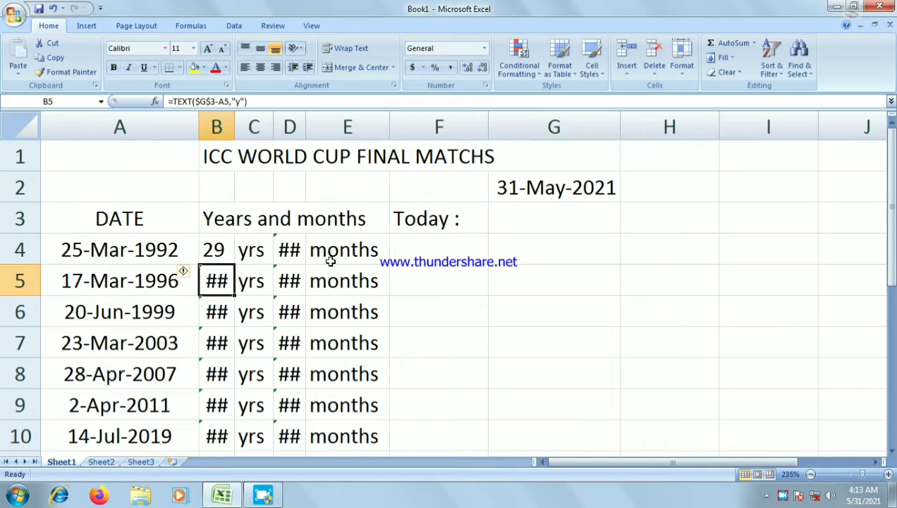
{"action": "left_click", "coordinate": [330, 260]}
{"action": "left_click", "coordinate": [289, 250]}
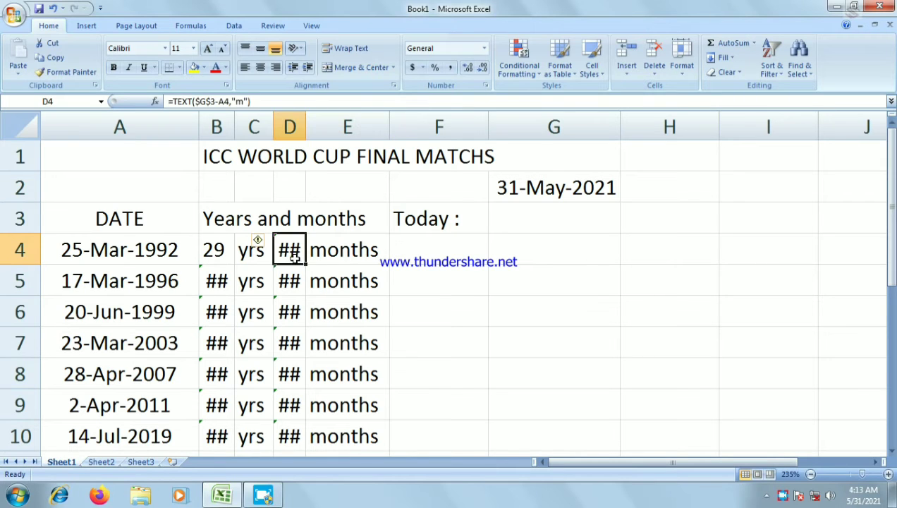
{"action": "key", "text": "F2"}
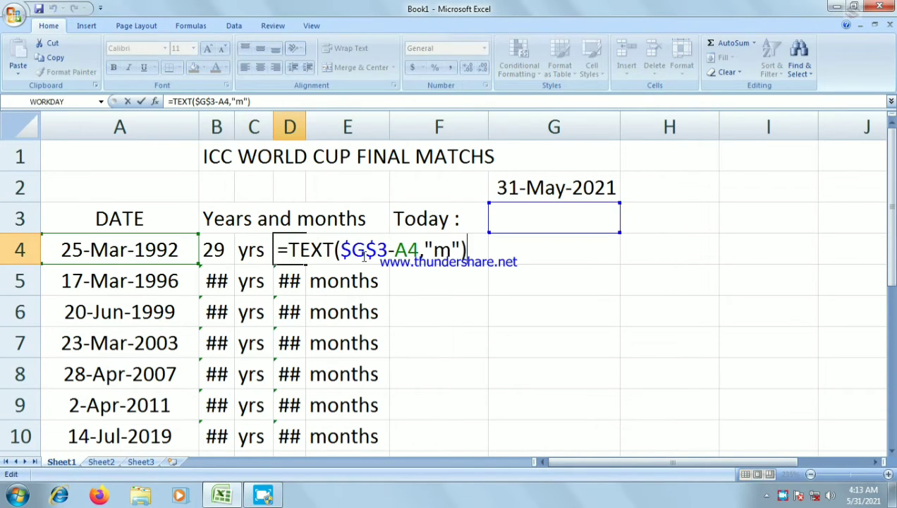
{"action": "double_click", "coordinate": [381, 249]}
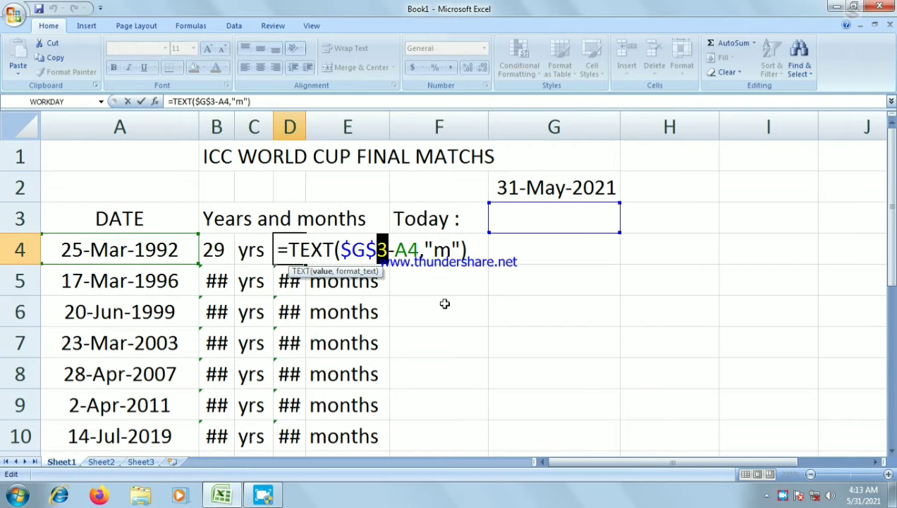
{"action": "type", "text": "2"}
{"action": "key", "text": "Return"}
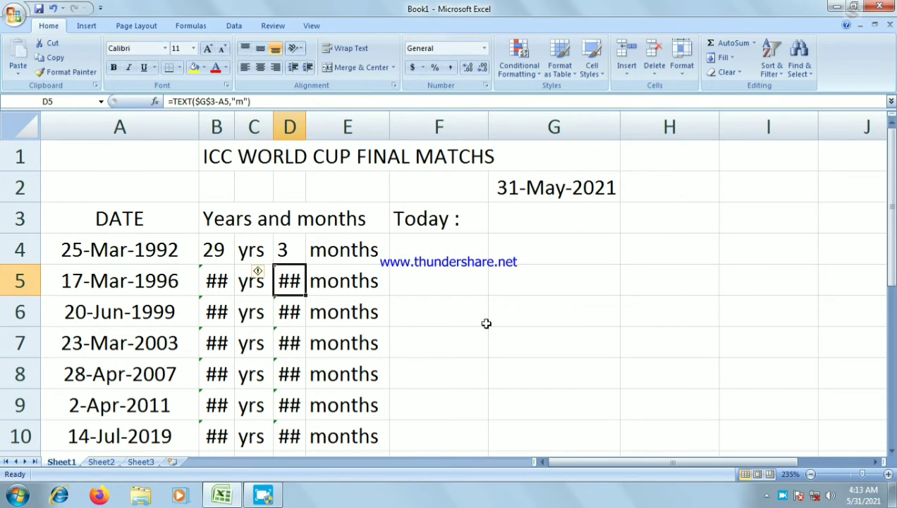
Step: Fill the B4 and D4 formulas down to row 10 and move 'Today :' from F3 to F2
{"action": "left_click", "coordinate": [221, 246]}
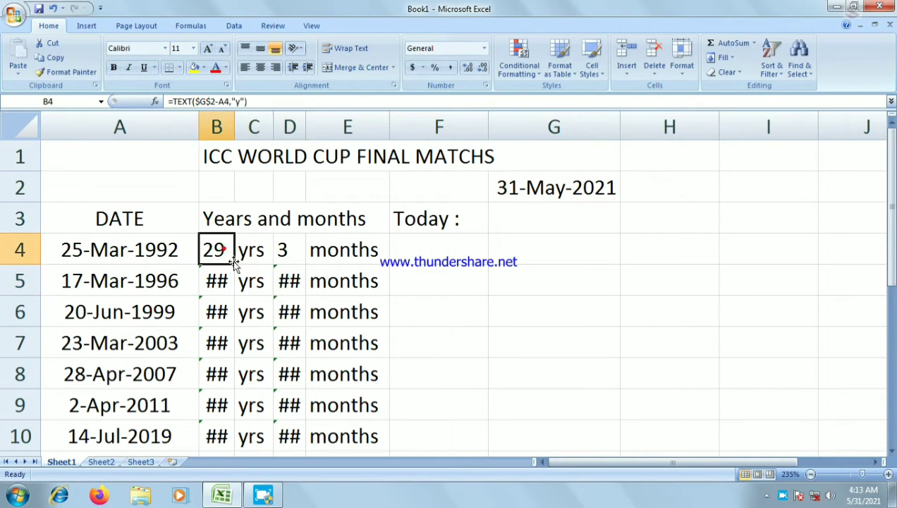
{"action": "double_click", "coordinate": [232, 264]}
{"action": "left_click", "coordinate": [283, 251]}
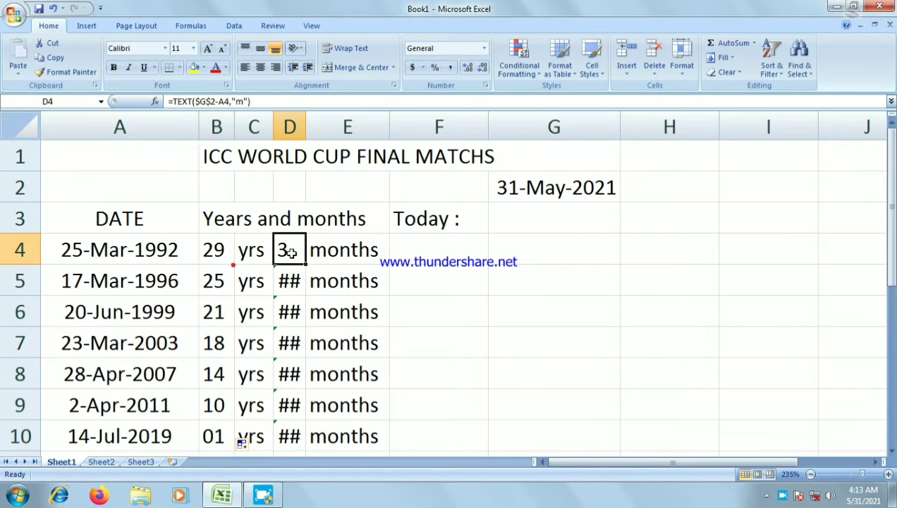
{"action": "double_click", "coordinate": [307, 261]}
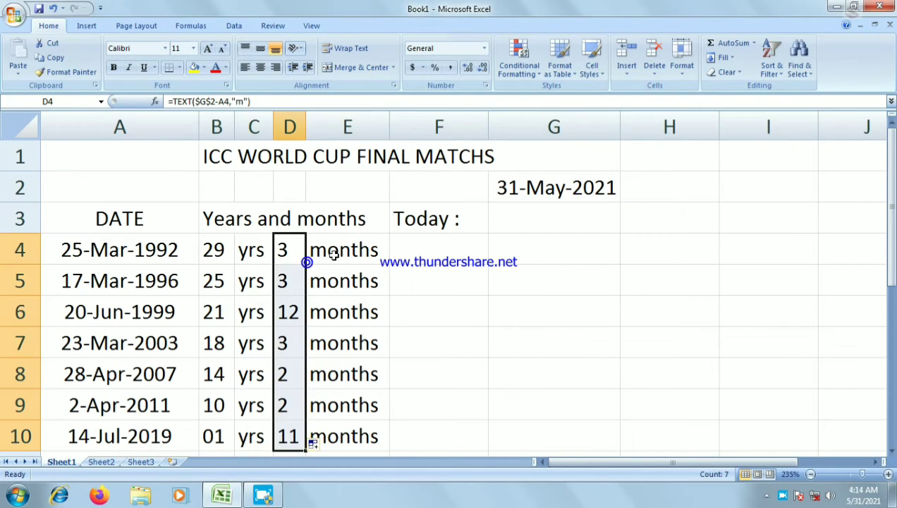
{"action": "left_click", "coordinate": [421, 214]}
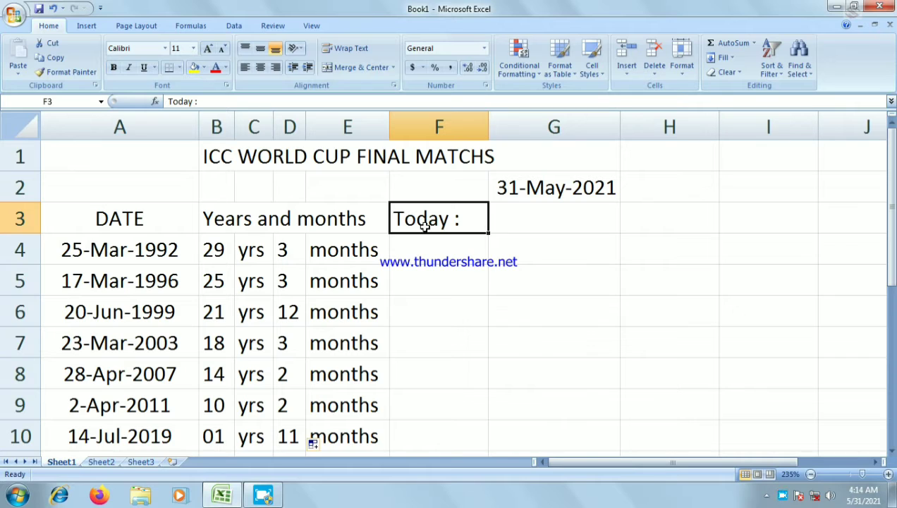
{"action": "left_click_drag", "start_coordinate": [427, 203], "coordinate": [431, 178]}
Step: Enter the header 'Winner' in F3, then Pakistan, Sri Lanka and Austrilia in F4:F6
{"action": "left_click", "coordinate": [465, 239]}
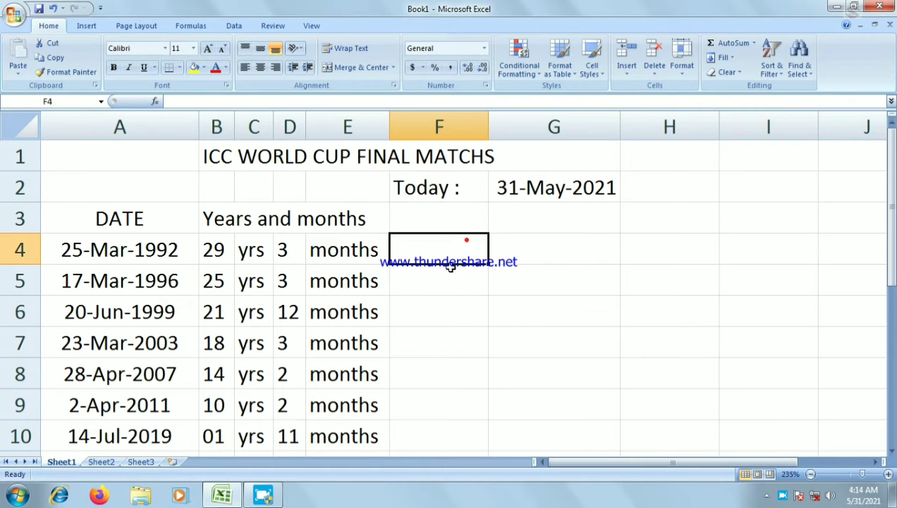
{"action": "left_click", "coordinate": [455, 223]}
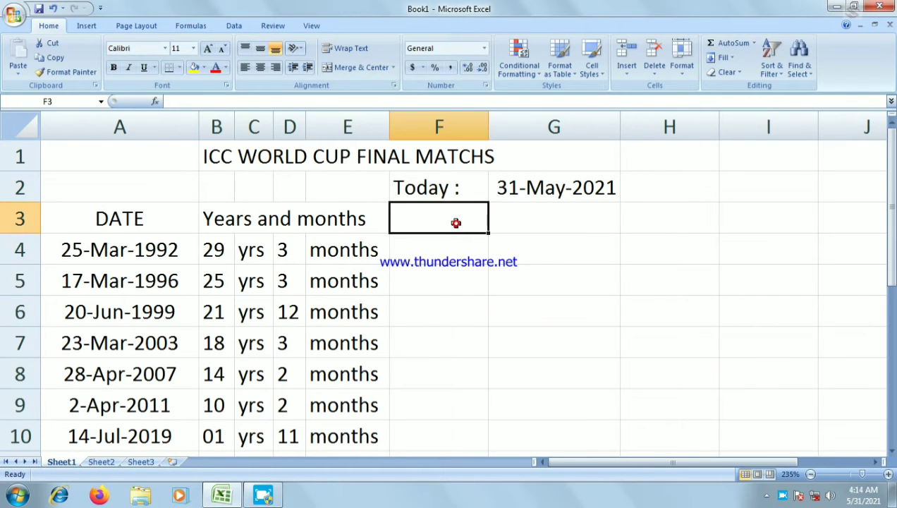
{"action": "type", "text": "Wi"}
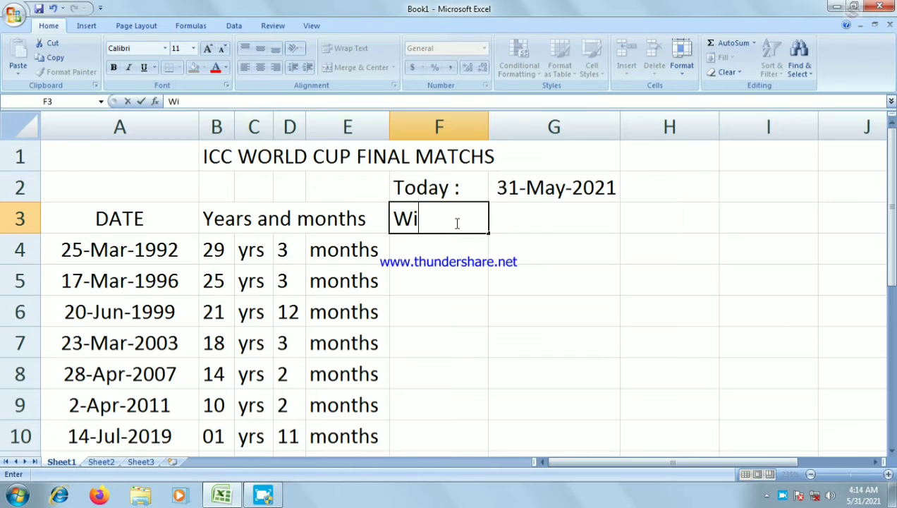
{"action": "type", "text": "nner"}
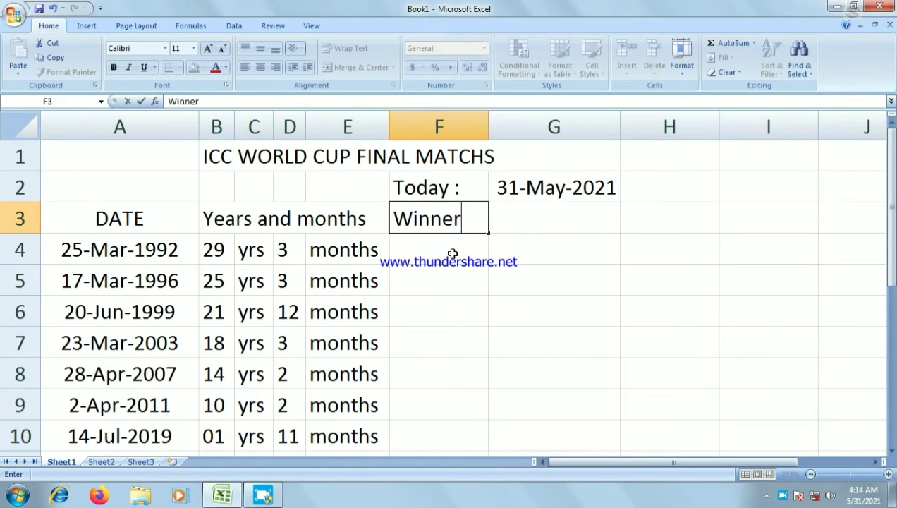
{"action": "left_click", "coordinate": [453, 253]}
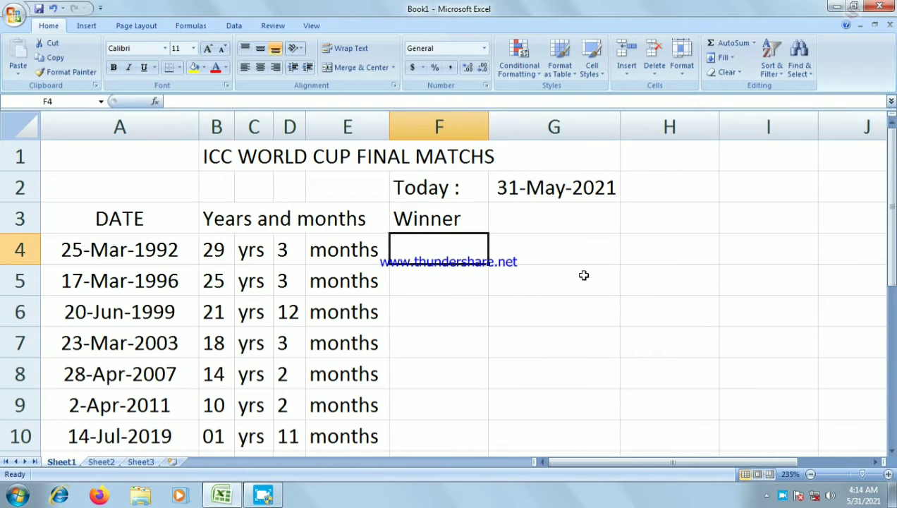
{"action": "type", "text": "Pak"}
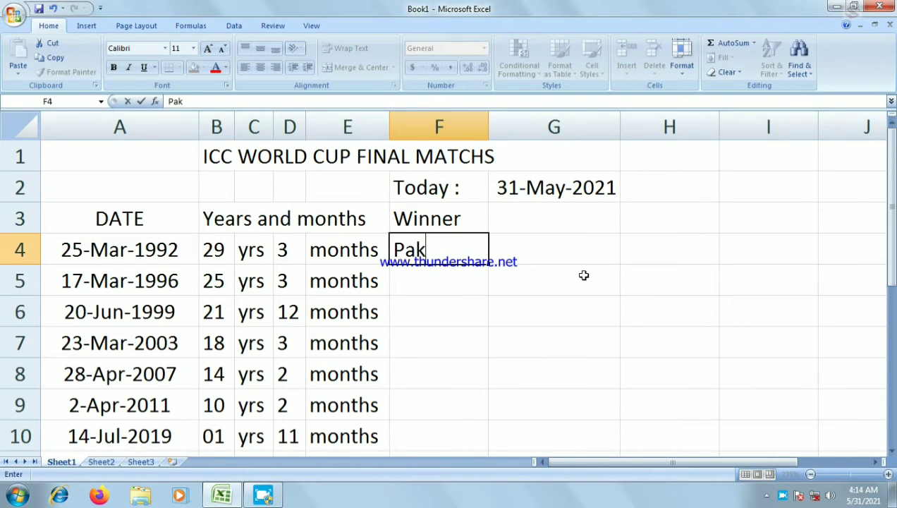
{"action": "type", "text": "istan"}
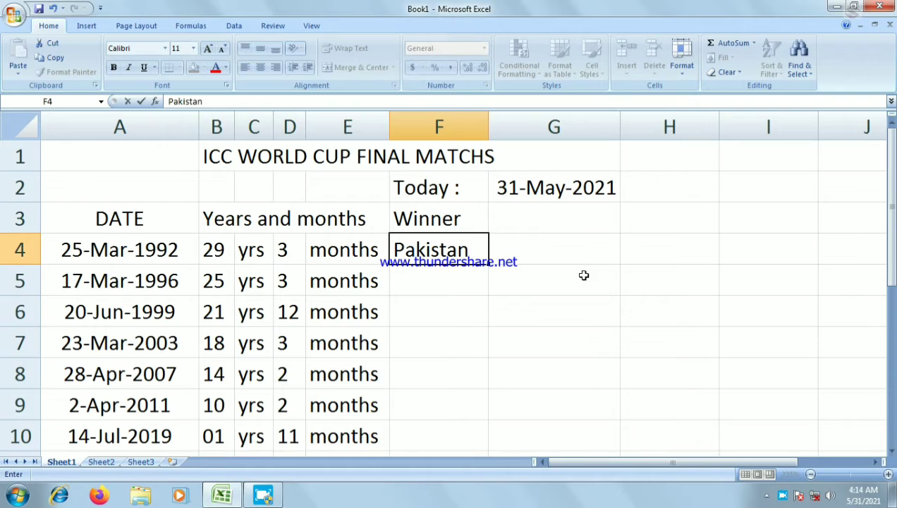
{"action": "key", "text": "Return"}
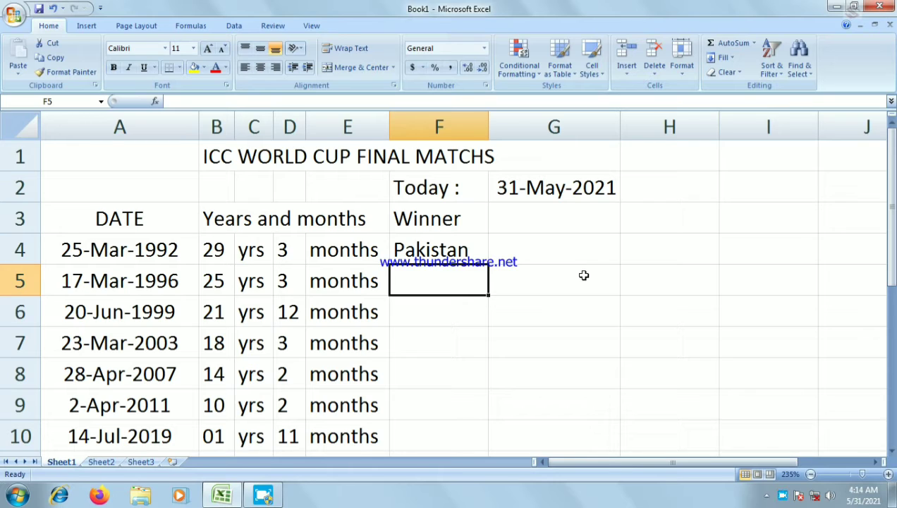
{"action": "type", "text": "Sri"}
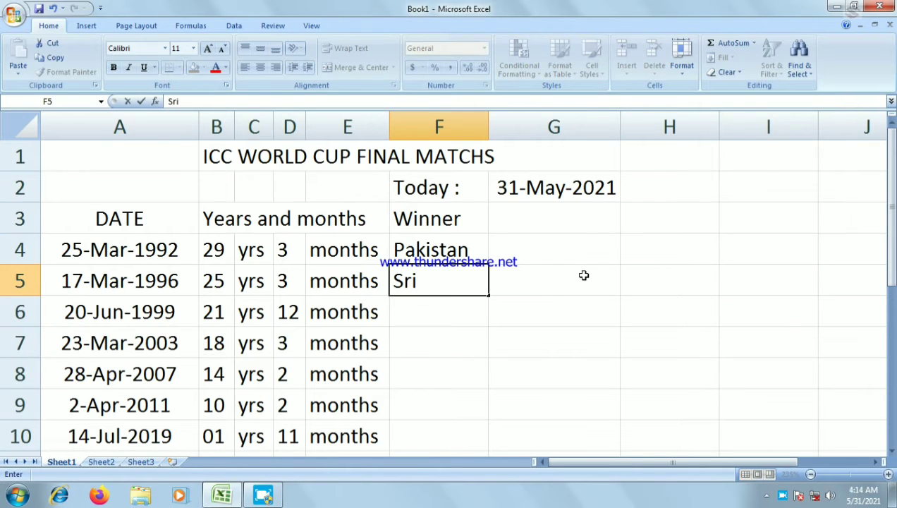
{"action": "type", "text": " Lan"}
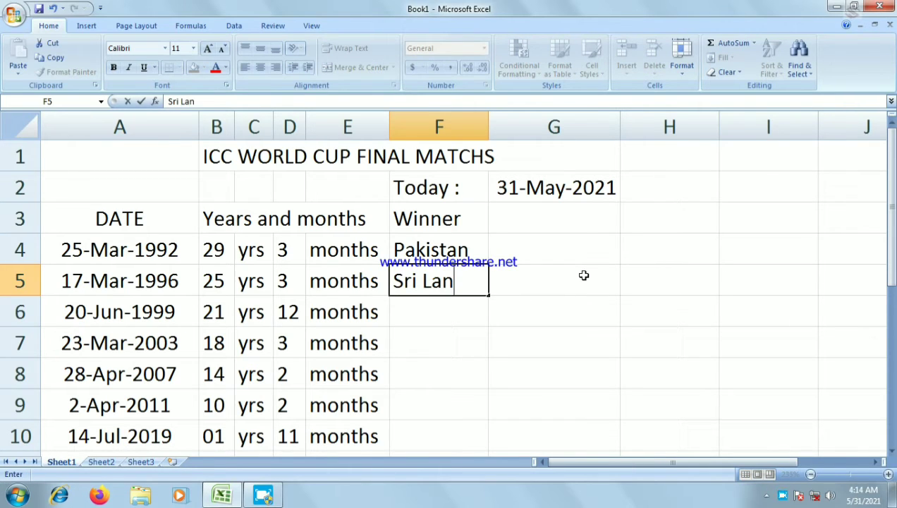
{"action": "type", "text": "ka"}
{"action": "key", "text": "Return"}
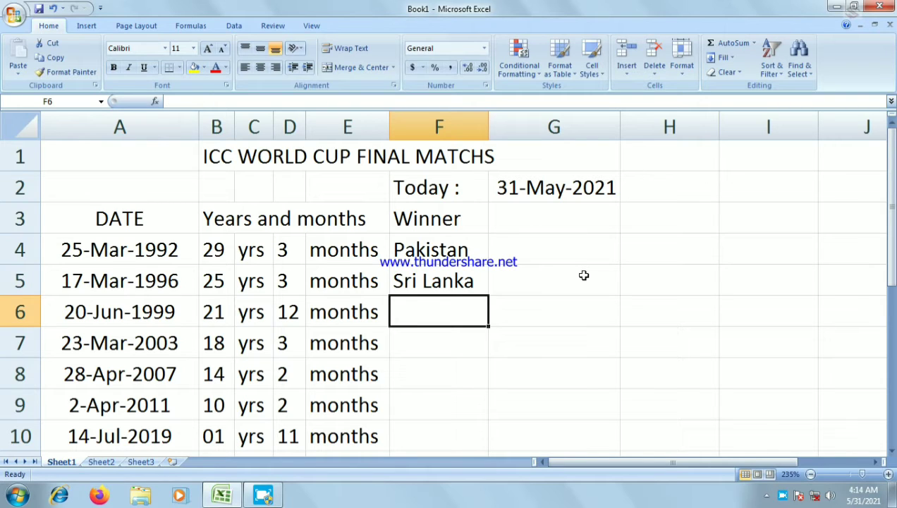
{"action": "type", "text": "Aust"}
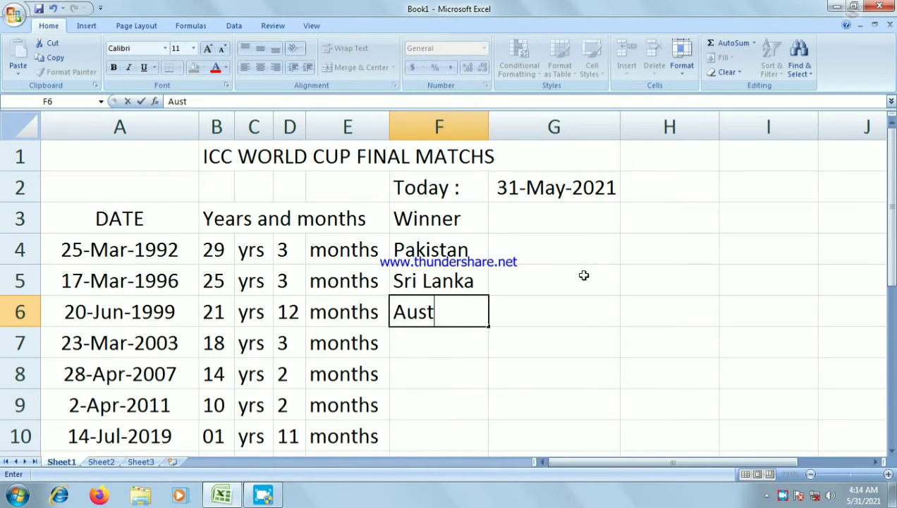
{"action": "type", "text": "rilia"}
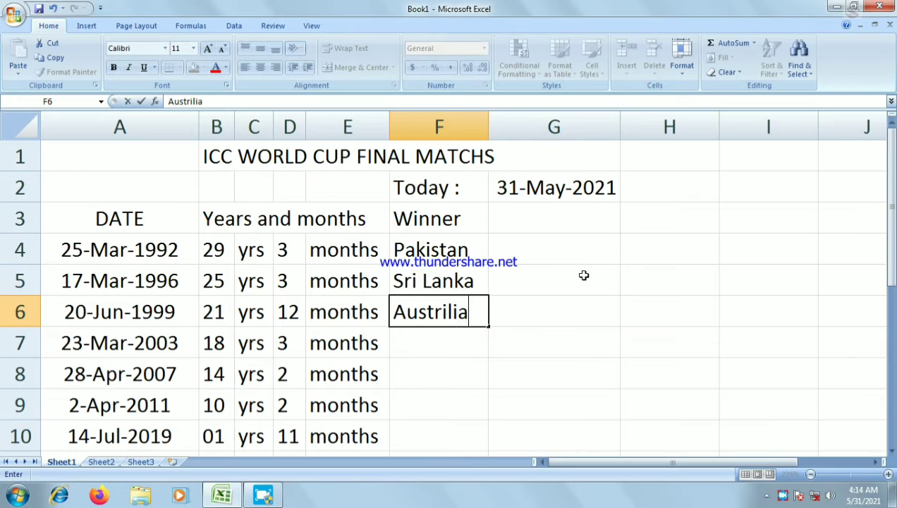
{"action": "key", "text": "Return"}
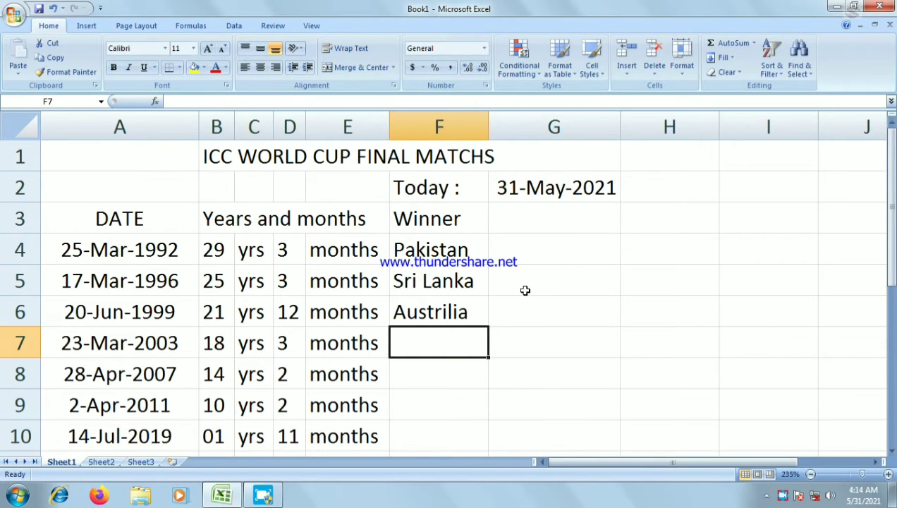
Step: Copy Austrilia into F7:F8, then enter India and England in F9:F10
{"action": "left_click", "coordinate": [453, 320]}
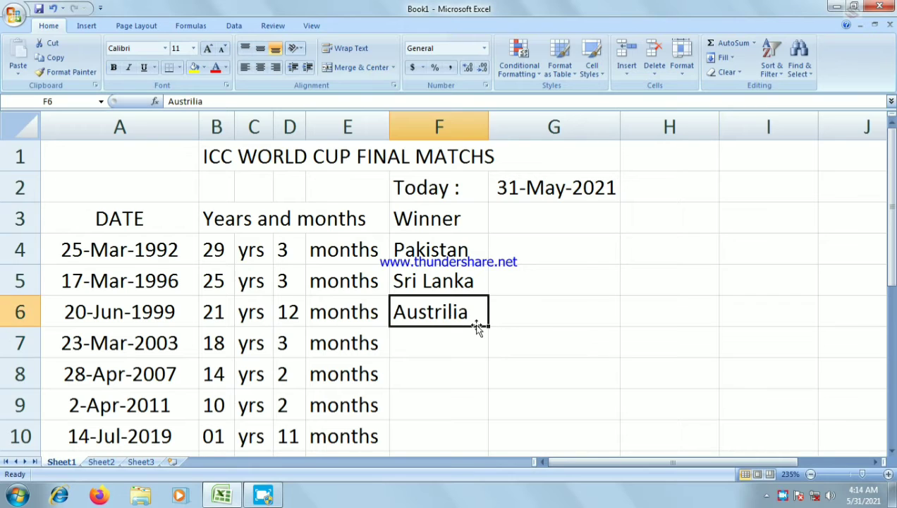
{"action": "left_click_drag", "start_coordinate": [488, 327], "coordinate": [487, 384]}
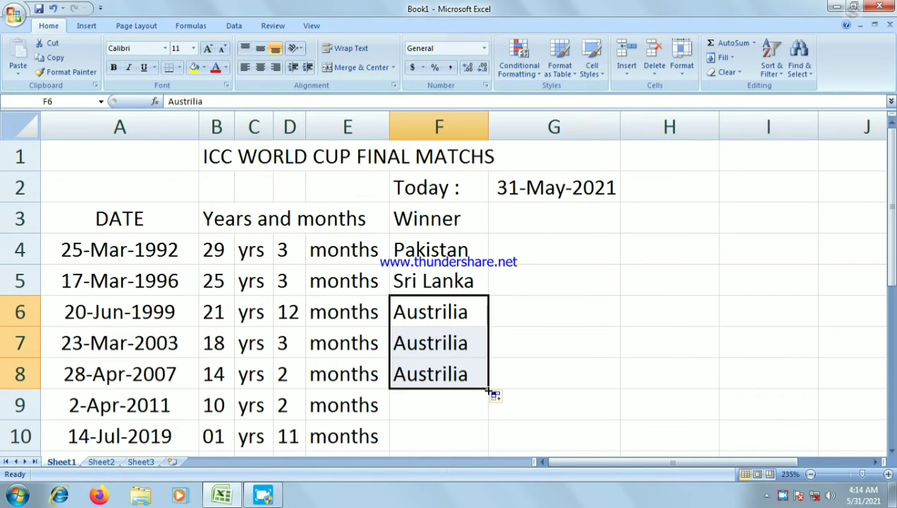
{"action": "left_click", "coordinate": [478, 409]}
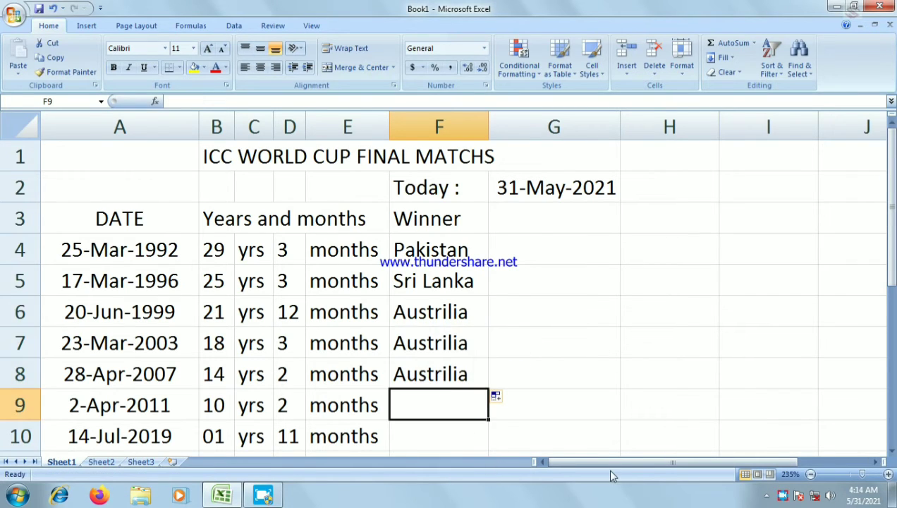
{"action": "type", "text": "In"}
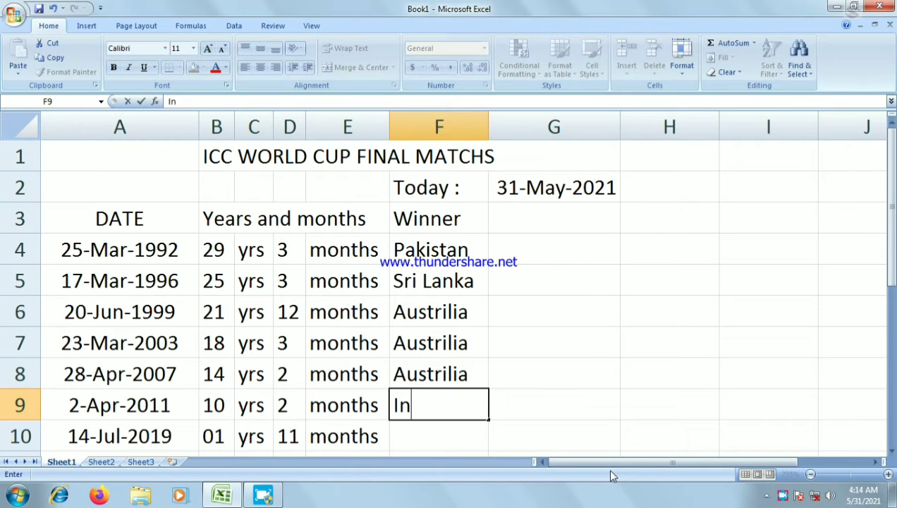
{"action": "type", "text": "dia"}
{"action": "key", "text": "Return"}
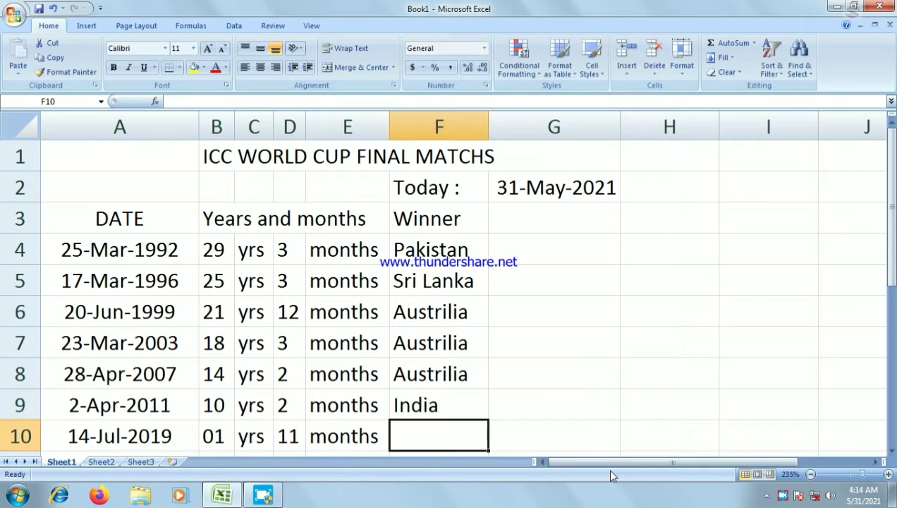
{"action": "type", "text": "Eng"}
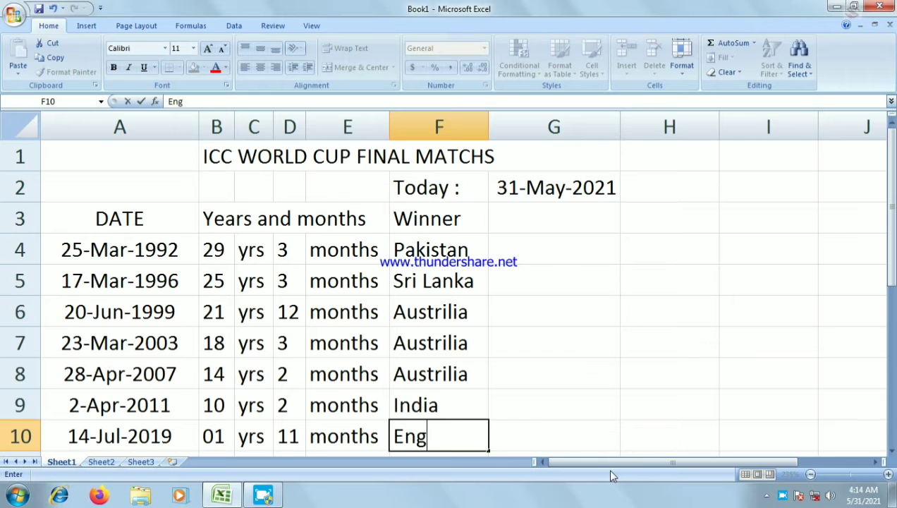
{"action": "type", "text": "land"}
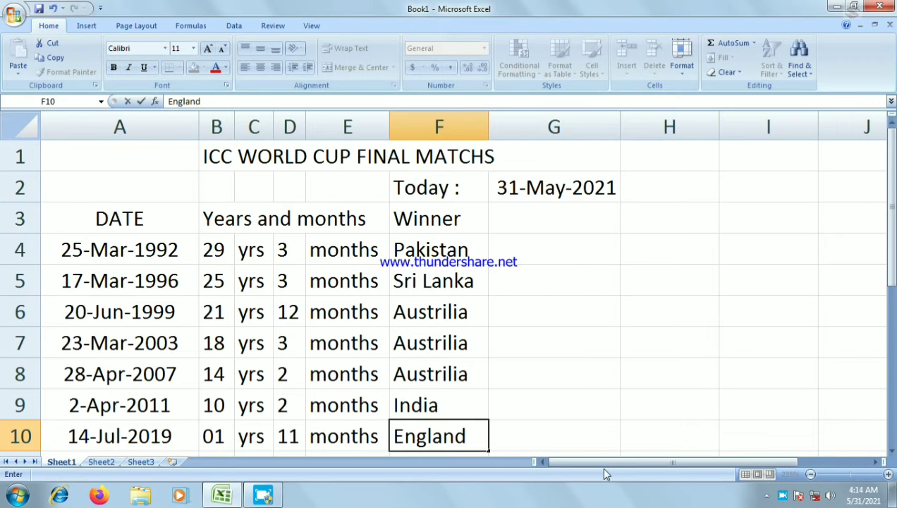
{"action": "key", "text": "Return"}
{"action": "scroll", "coordinate": [501, 452], "scroll_direction": "up", "scroll_amount": 1}
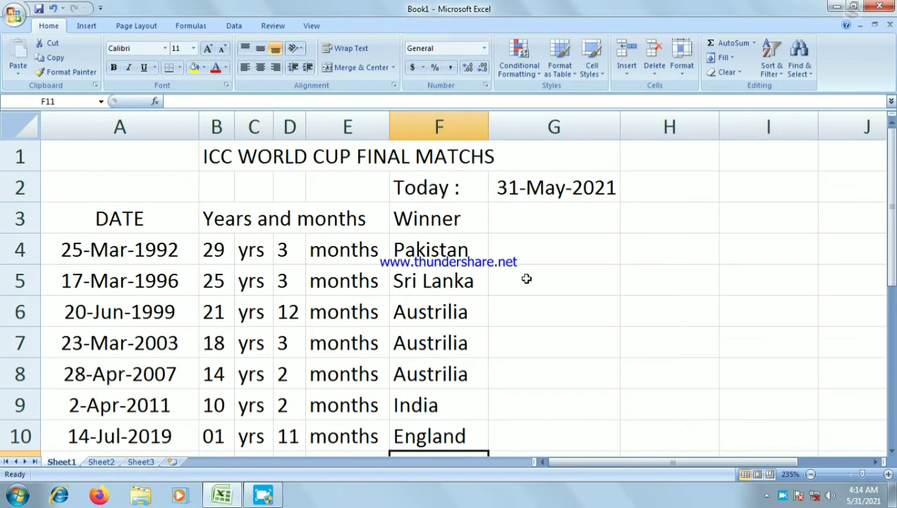
{"action": "scroll", "coordinate": [529, 261], "scroll_direction": "down", "scroll_amount": 1}
{"action": "scroll", "coordinate": [491, 258], "scroll_direction": "up", "scroll_amount": 1}
Step: Merge A2:A3 for the DATE heading and center it horizontally and vertically
{"action": "left_click_drag", "start_coordinate": [125, 185], "coordinate": [128, 224]}
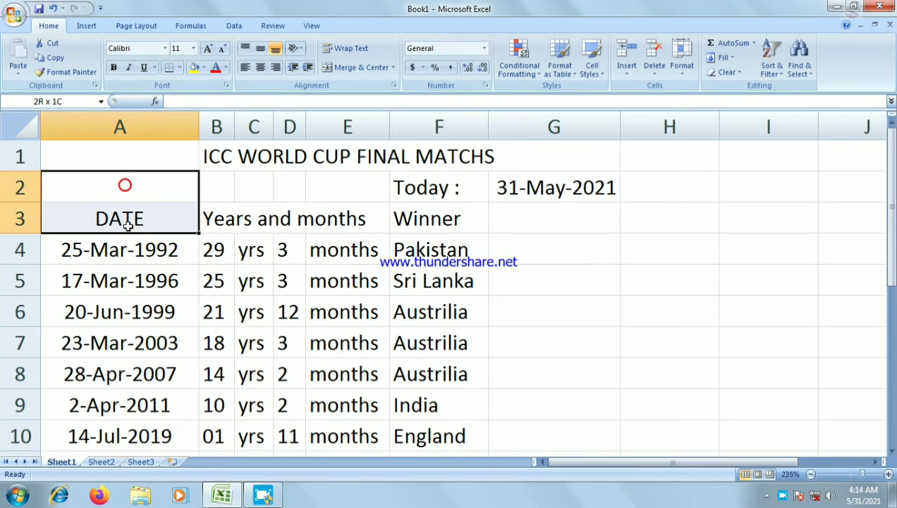
{"action": "left_click", "coordinate": [360, 67]}
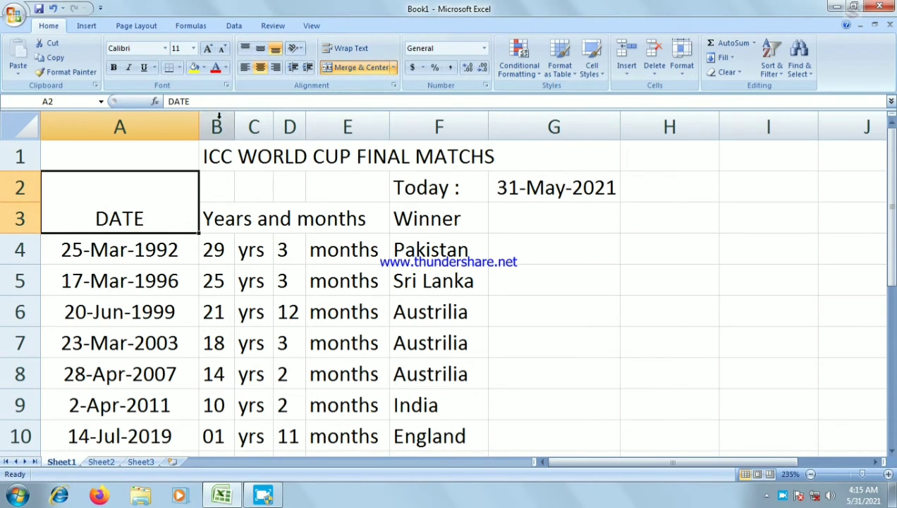
{"action": "left_click", "coordinate": [245, 67]}
{"action": "left_click", "coordinate": [260, 48]}
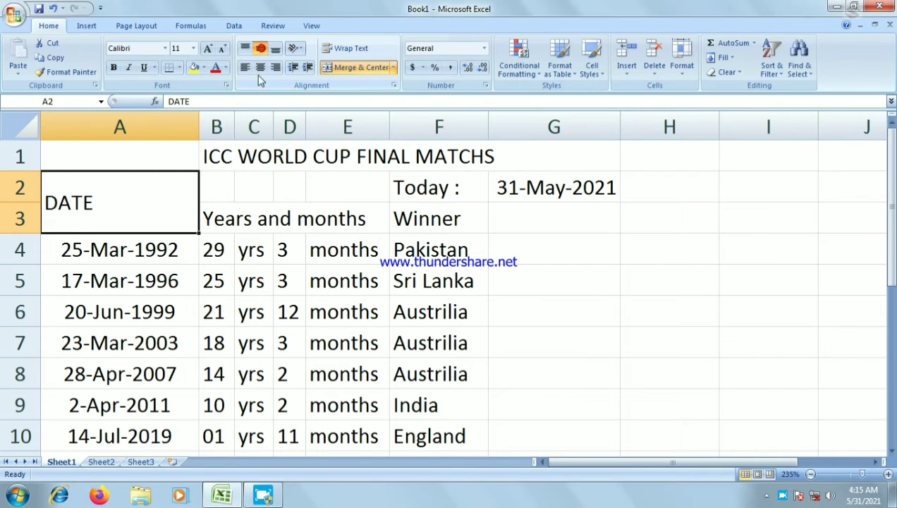
{"action": "left_click", "coordinate": [260, 67]}
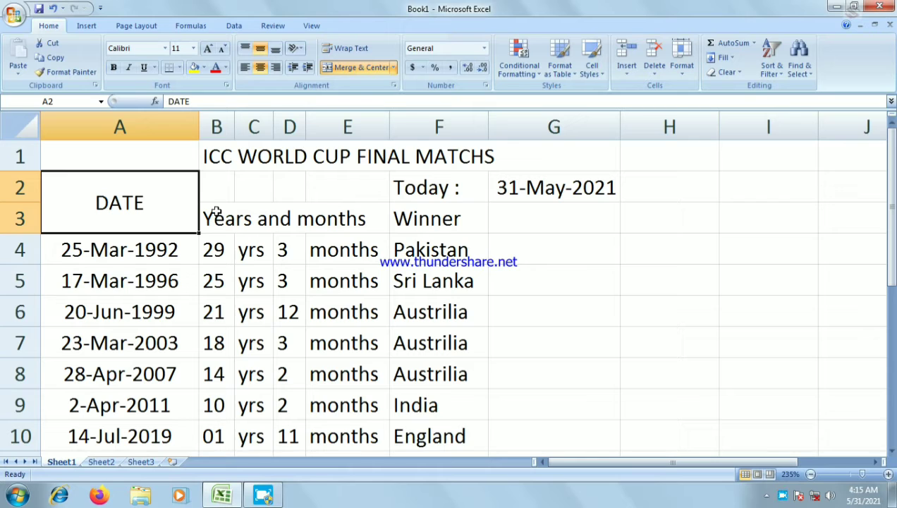
Step: Merge B2:E3 into one 'Years and months' heading, centered both horizontally and vertically
{"action": "left_click_drag", "start_coordinate": [212, 214], "coordinate": [353, 216]}
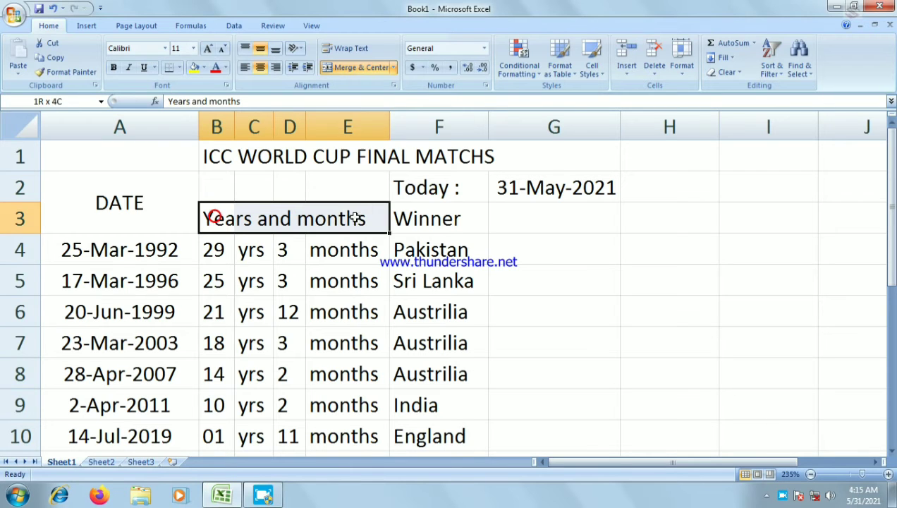
{"action": "left_click", "coordinate": [362, 72]}
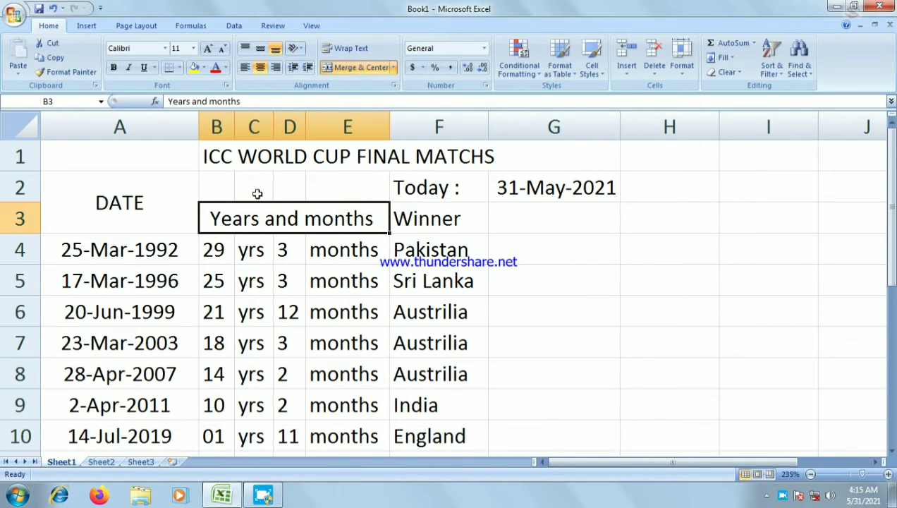
{"action": "left_click_drag", "start_coordinate": [243, 192], "coordinate": [250, 212]}
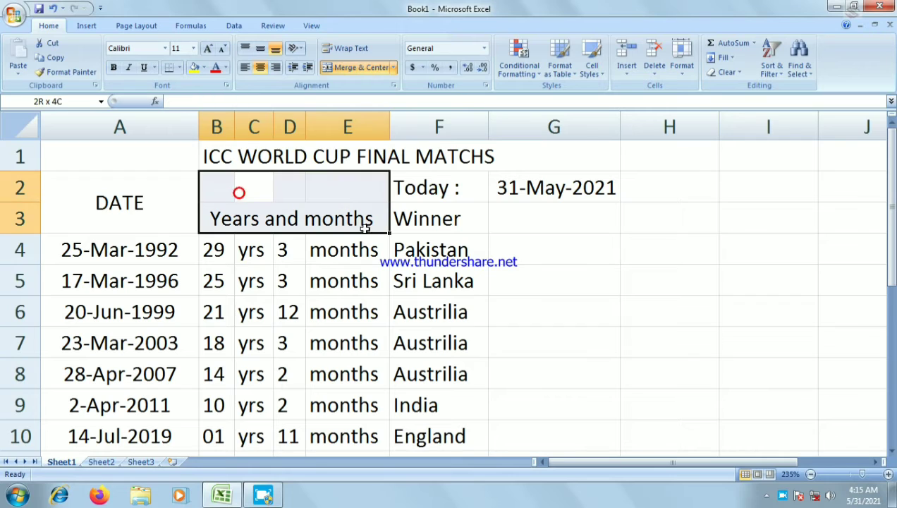
{"action": "left_click", "coordinate": [344, 68]}
{"action": "left_click", "coordinate": [352, 69]}
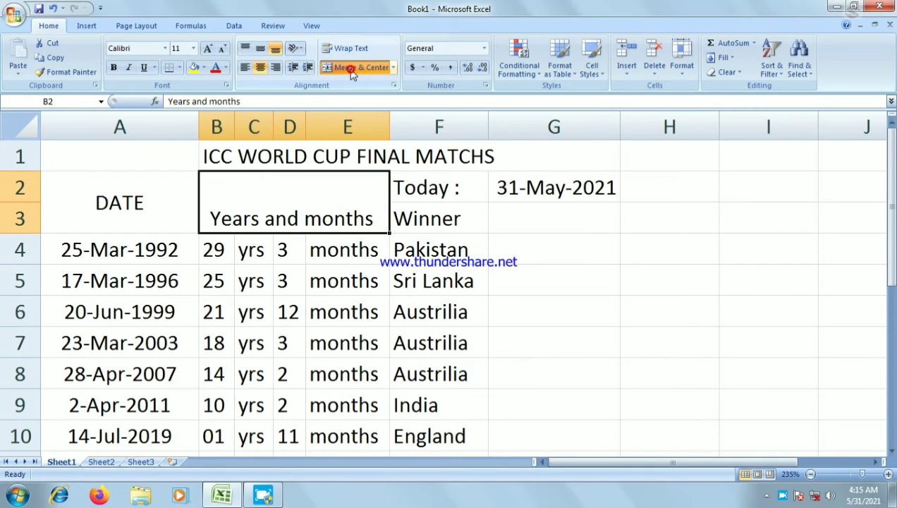
{"action": "left_click", "coordinate": [260, 67]}
{"action": "left_click", "coordinate": [259, 48]}
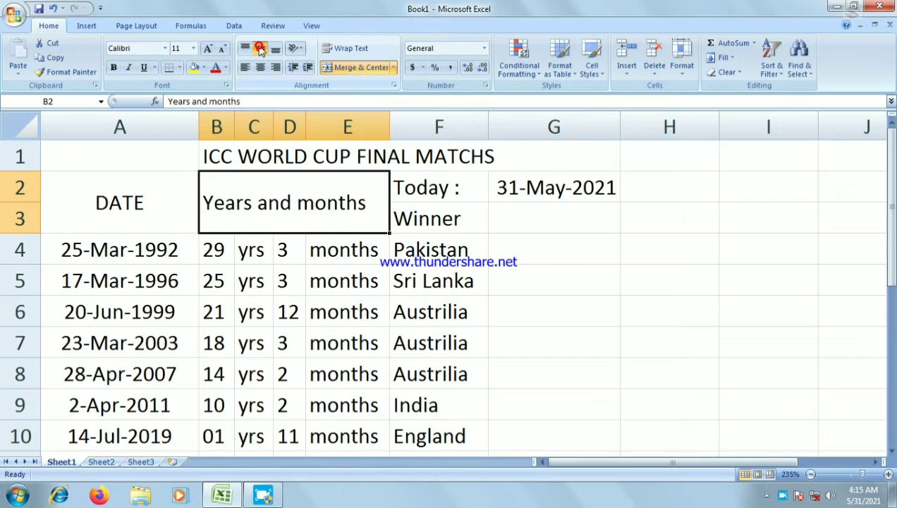
Step: Add the heading 'Flag' in G3
{"action": "left_click", "coordinate": [419, 219]}
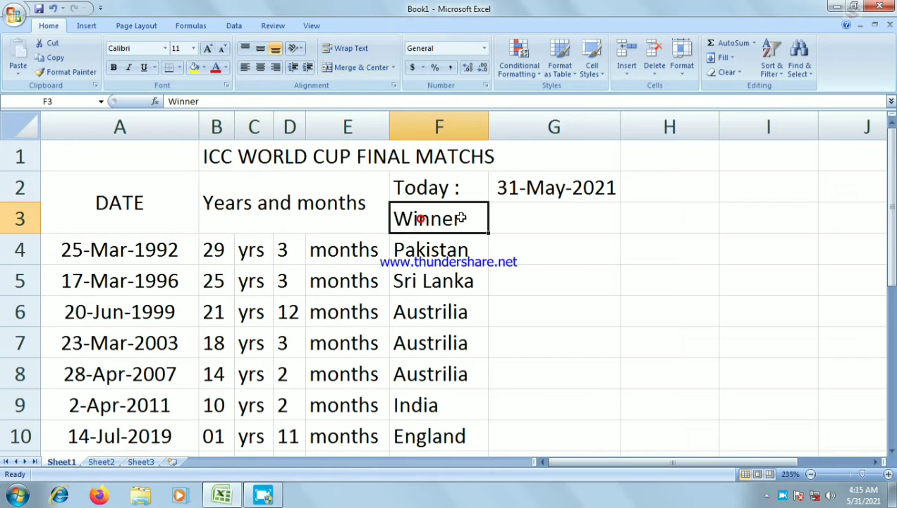
{"action": "left_click", "coordinate": [497, 218]}
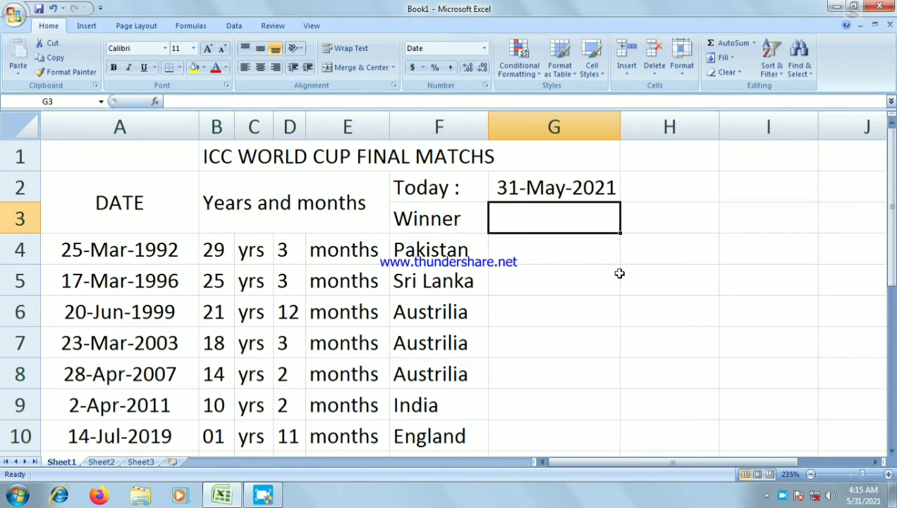
{"action": "type", "text": "Flag"}
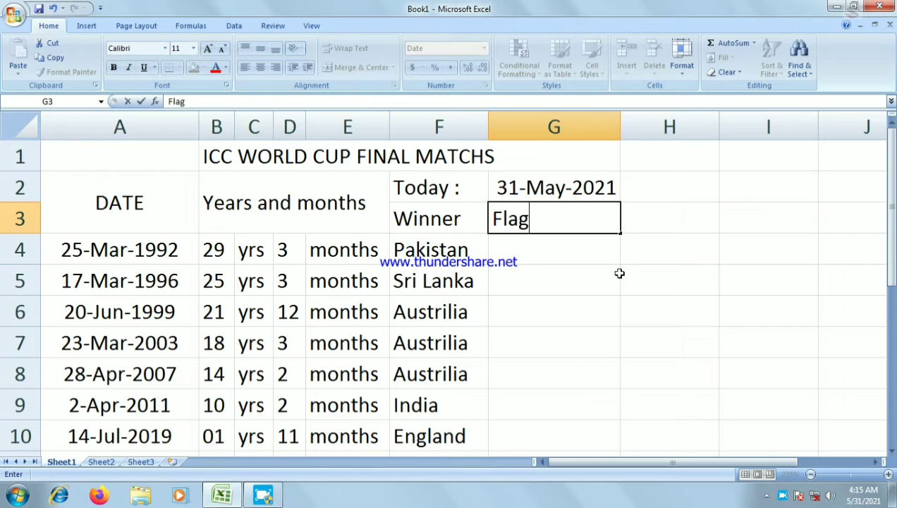
{"action": "left_click", "coordinate": [583, 286]}
{"action": "left_click", "coordinate": [546, 228]}
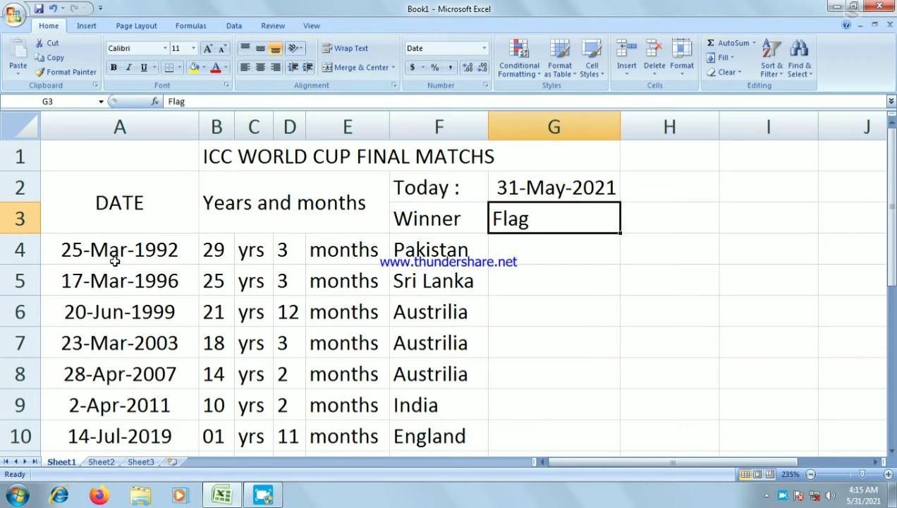
Step: Apply All Borders to the DATE column A2:A10
{"action": "mouse_move", "coordinate": [100, 187]}
{"action": "left_mouse_down"}
{"action": "mouse_move", "coordinate": [512, 380]}
{"action": "mouse_move", "coordinate": [536, 352]}
{"action": "left_mouse_up"}
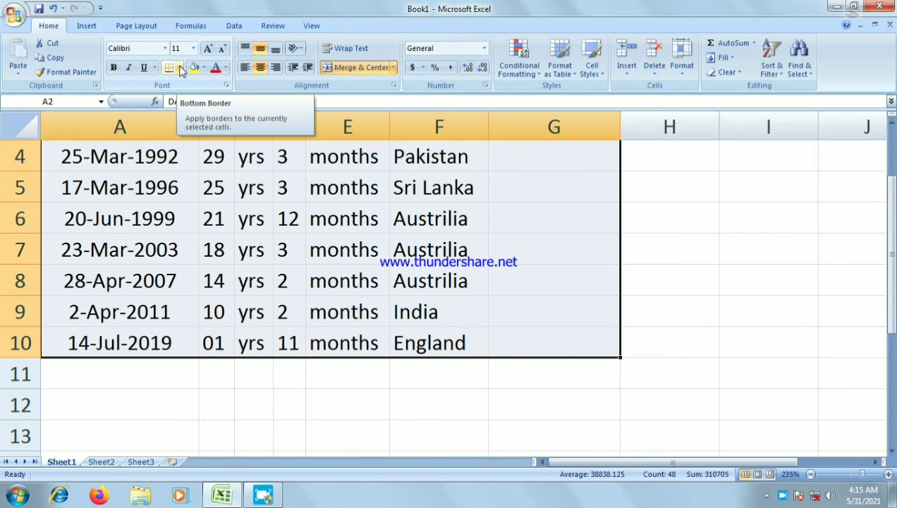
{"action": "scroll", "coordinate": [280, 280], "scroll_direction": "up", "scroll_amount": 1}
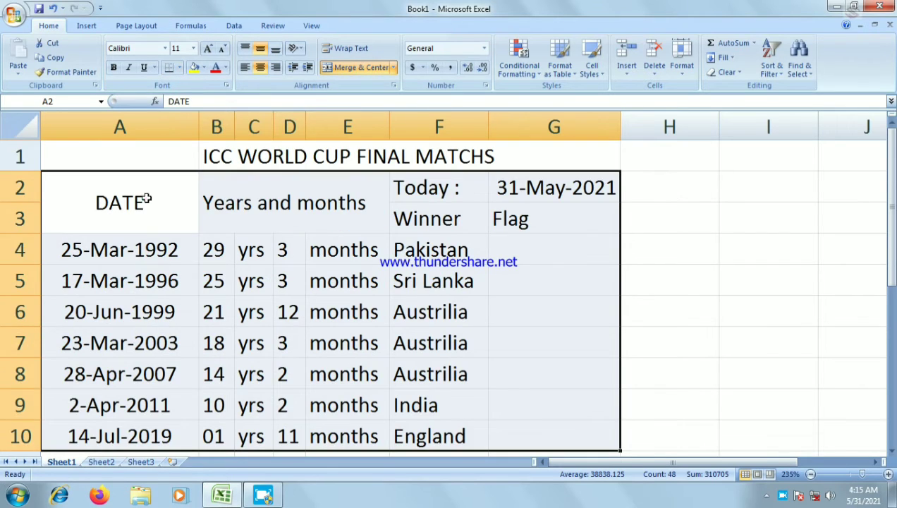
{"action": "mouse_move", "coordinate": [146, 200]}
{"action": "left_mouse_down"}
{"action": "mouse_move", "coordinate": [169, 442]}
{"action": "mouse_move", "coordinate": [172, 372]}
{"action": "left_mouse_up"}
{"action": "left_click", "coordinate": [179, 67]}
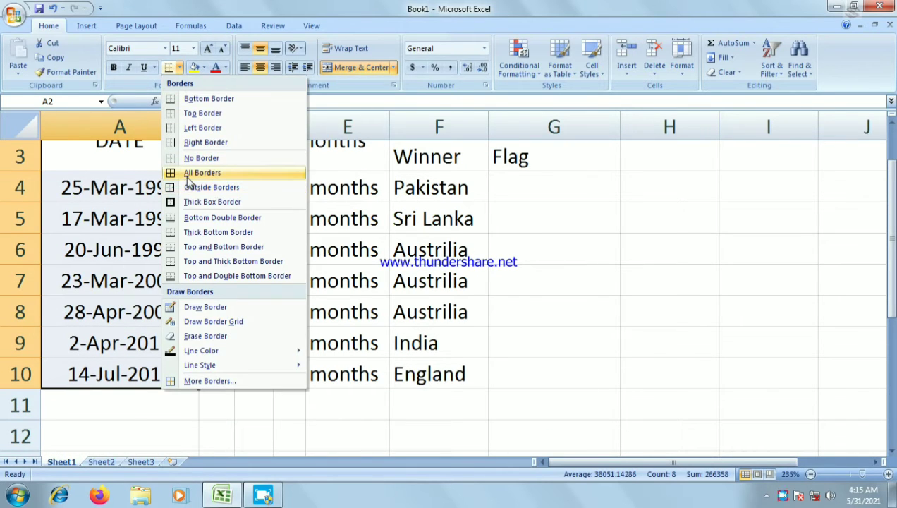
{"action": "left_click", "coordinate": [186, 174]}
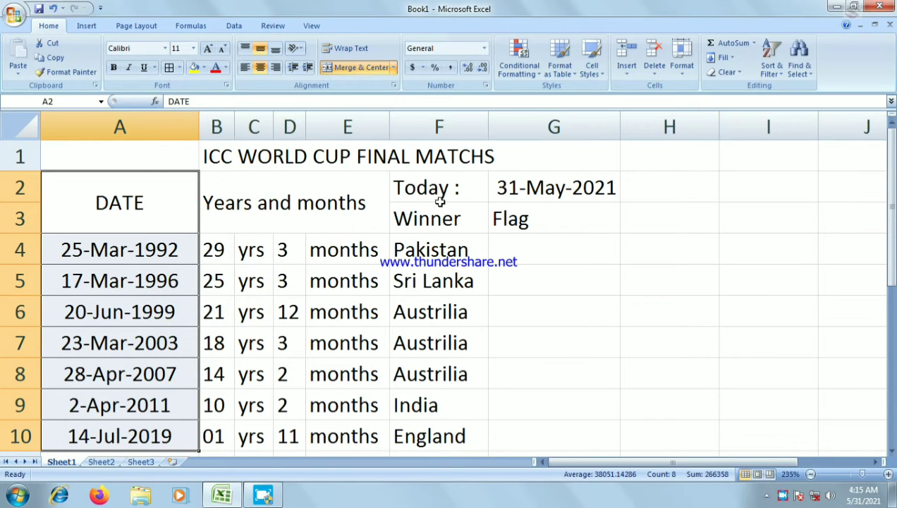
Step: Border the Winner and Flag columns F2:G10 and give the merged Years and months heading a Thick Box Border
{"action": "left_click_drag", "start_coordinate": [417, 191], "coordinate": [512, 379]}
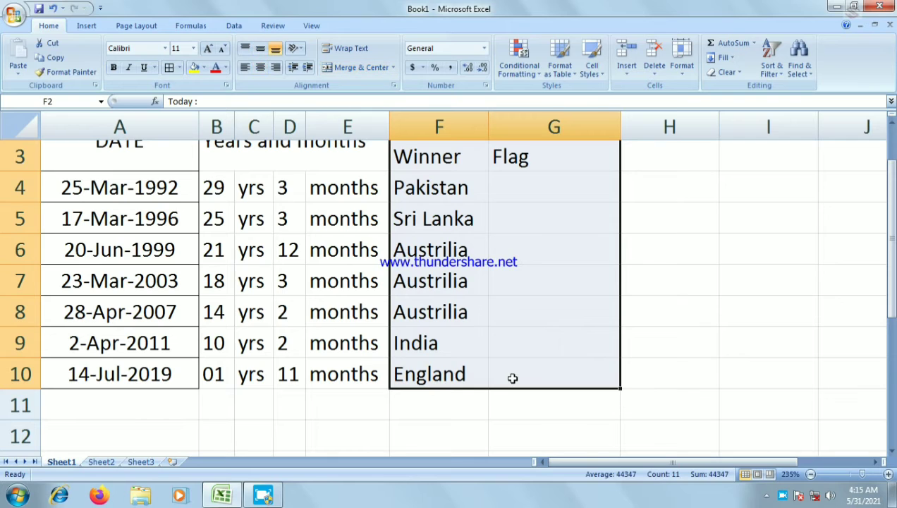
{"action": "scroll", "coordinate": [511, 377], "scroll_direction": "up", "scroll_amount": 1}
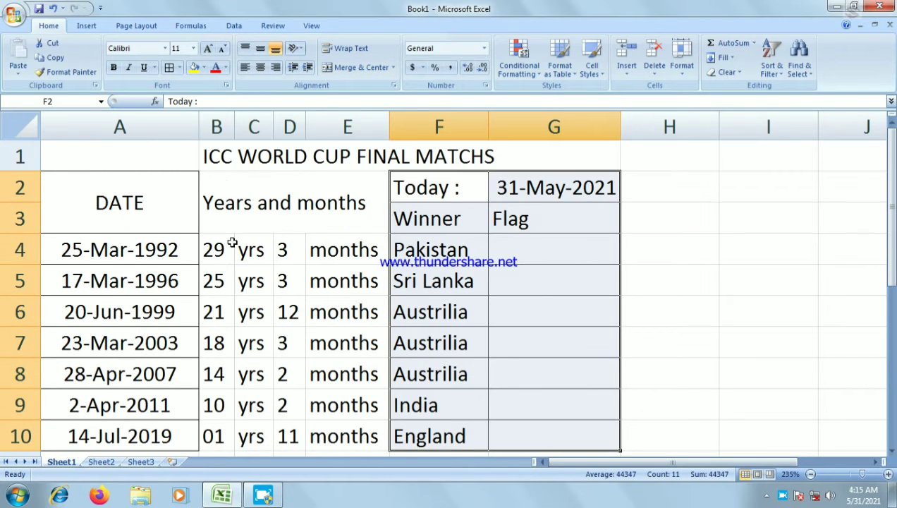
{"action": "left_click", "coordinate": [230, 205]}
{"action": "left_click", "coordinate": [177, 67]}
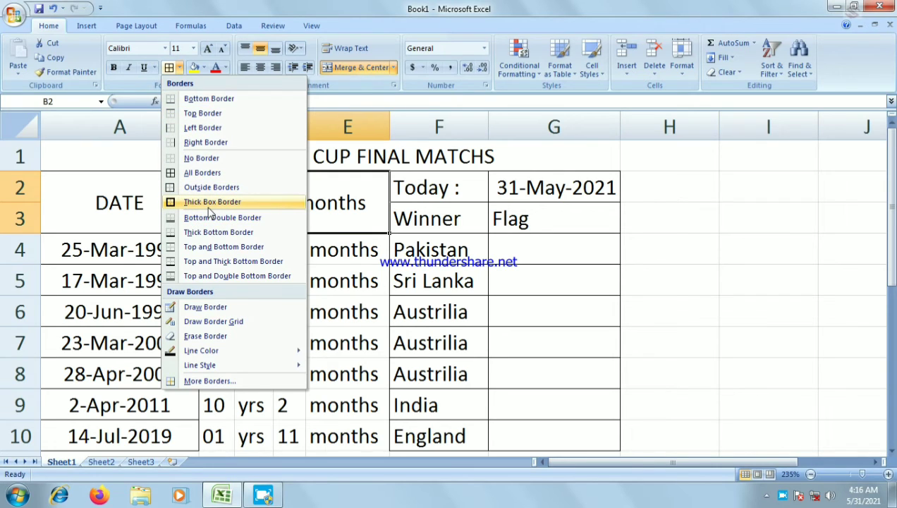
{"action": "left_click", "coordinate": [208, 204]}
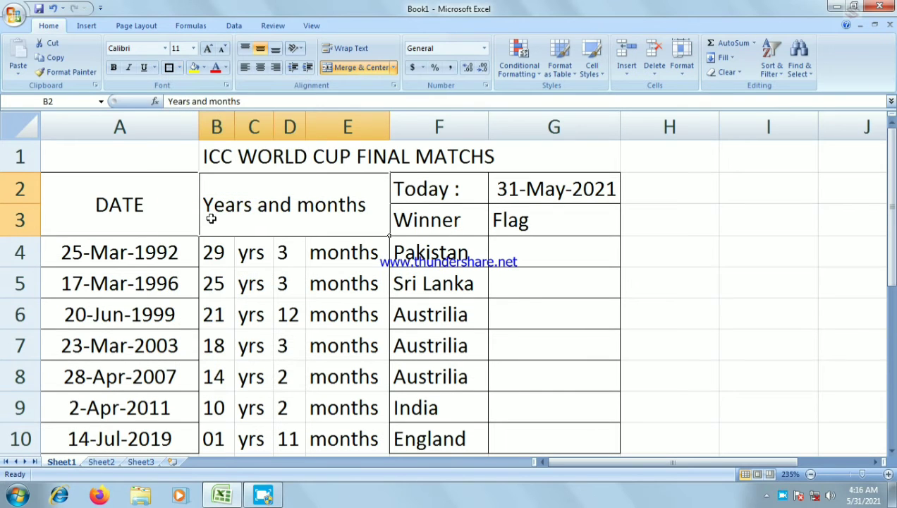
Step: Box each row's years-and-months cells, B4:E4 through B10:E10, as a separate unit
{"action": "left_click_drag", "start_coordinate": [220, 256], "coordinate": [346, 254]}
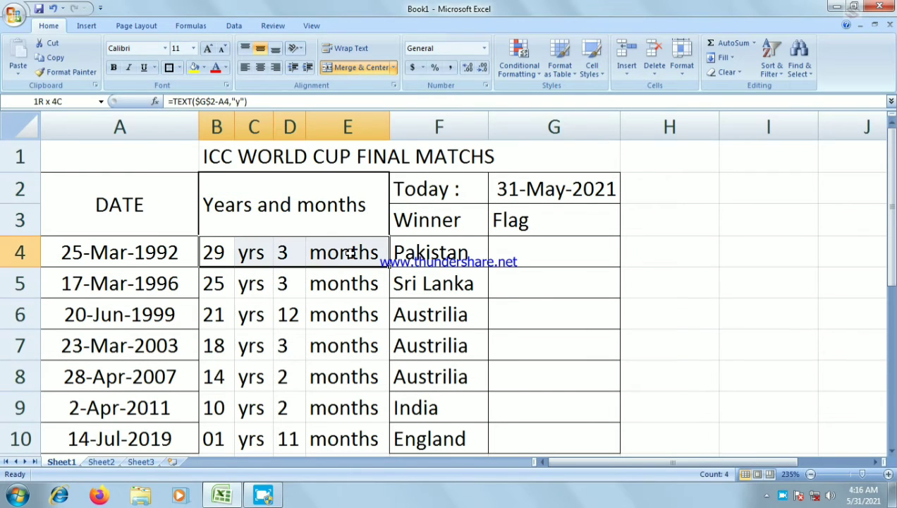
{"action": "left_click_drag", "start_coordinate": [217, 289], "coordinate": [342, 285]}
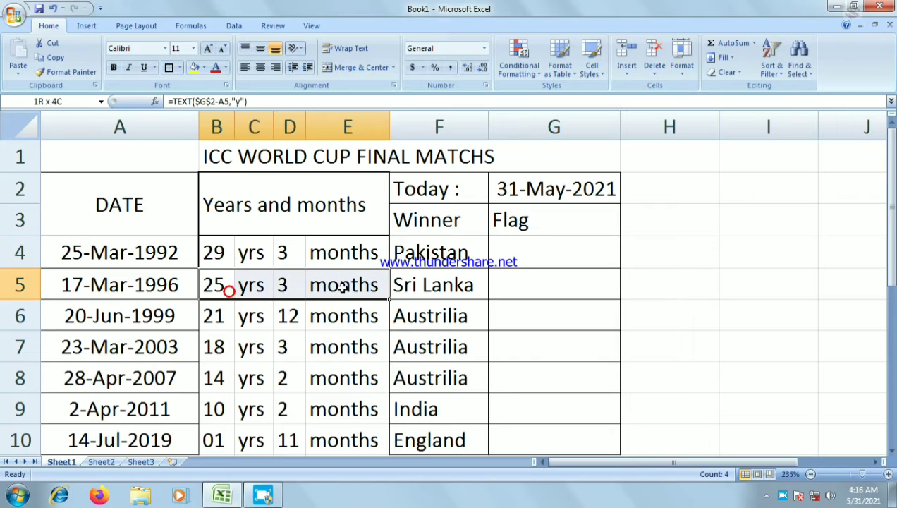
{"action": "left_click_drag", "start_coordinate": [230, 325], "coordinate": [342, 318]}
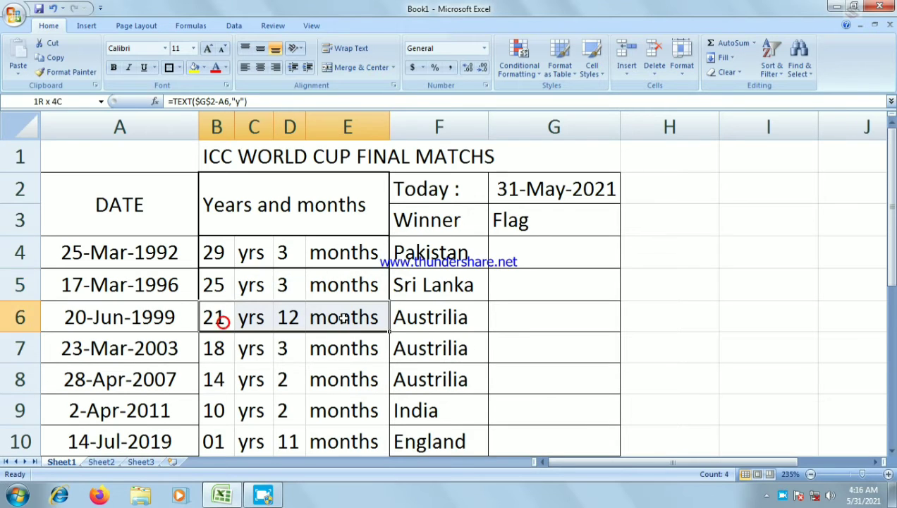
{"action": "left_click_drag", "start_coordinate": [220, 350], "coordinate": [341, 350]}
{"action": "left_click_drag", "start_coordinate": [218, 383], "coordinate": [353, 383]}
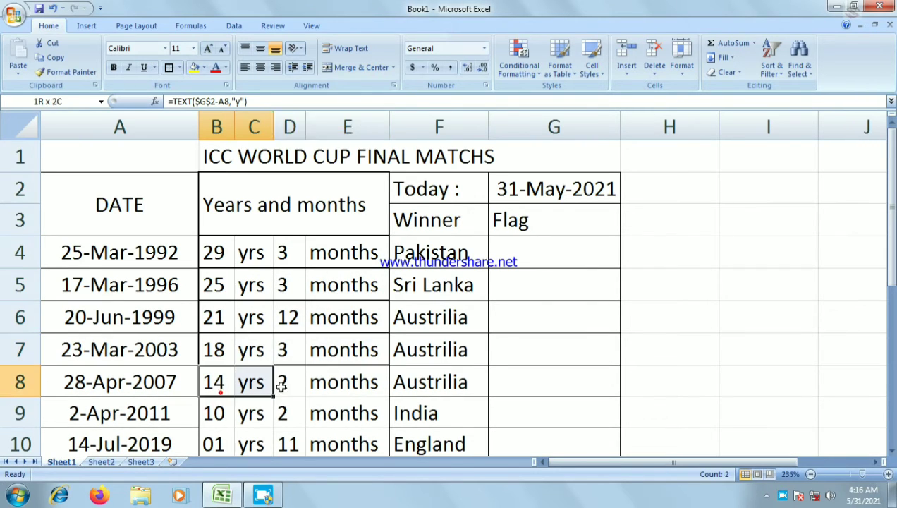
{"action": "left_click_drag", "start_coordinate": [214, 419], "coordinate": [360, 420]}
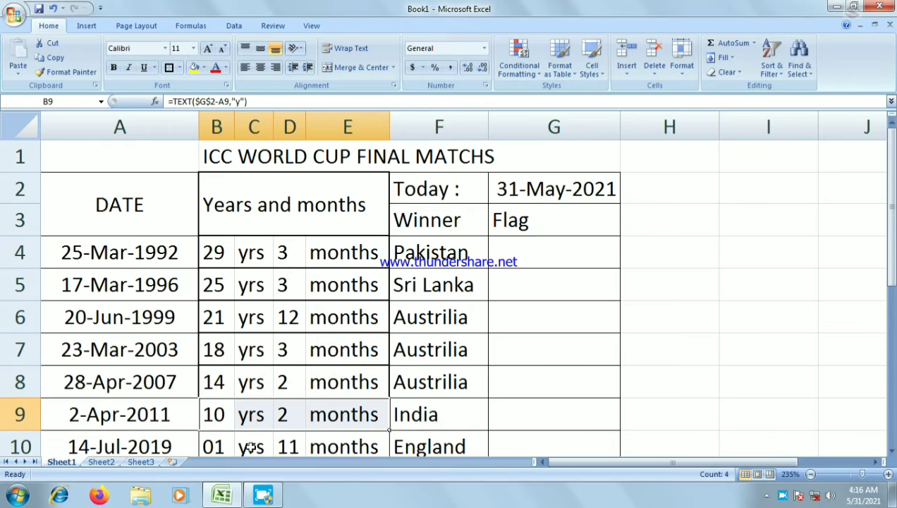
{"action": "left_click_drag", "start_coordinate": [212, 447], "coordinate": [370, 450]}
{"action": "scroll", "coordinate": [360, 448], "scroll_direction": "down", "scroll_amount": 2}
{"action": "scroll", "coordinate": [336, 427], "scroll_direction": "down", "scroll_amount": 1}
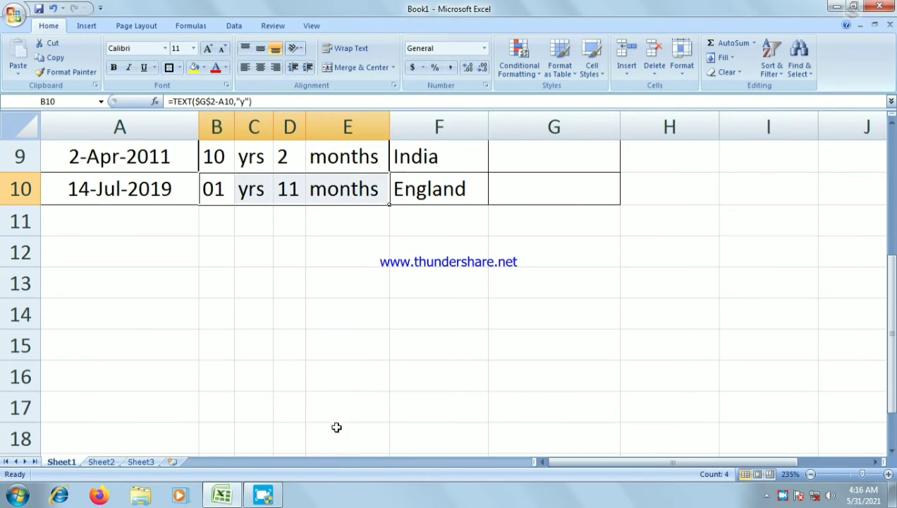
{"action": "scroll", "coordinate": [261, 294], "scroll_direction": "up", "scroll_amount": 2}
{"action": "scroll", "coordinate": [395, 346], "scroll_direction": "up", "scroll_amount": 1}
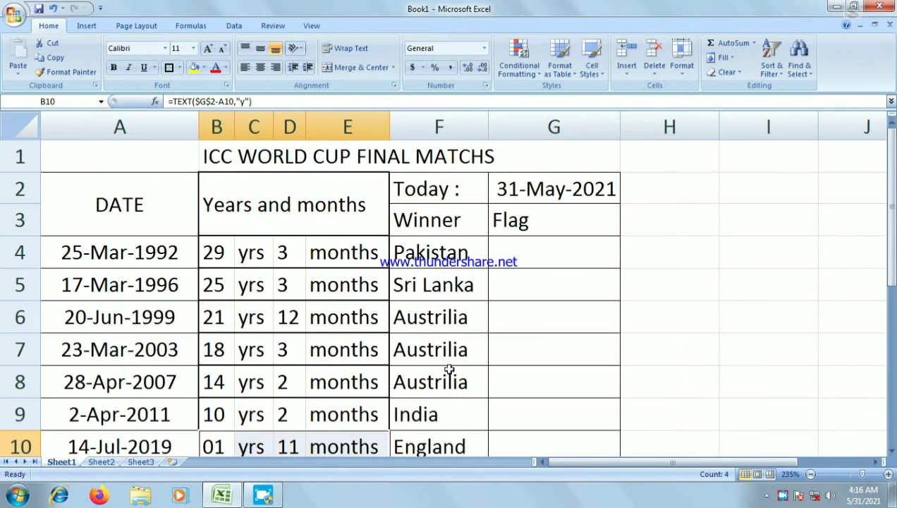
{"action": "left_click", "coordinate": [512, 221]}
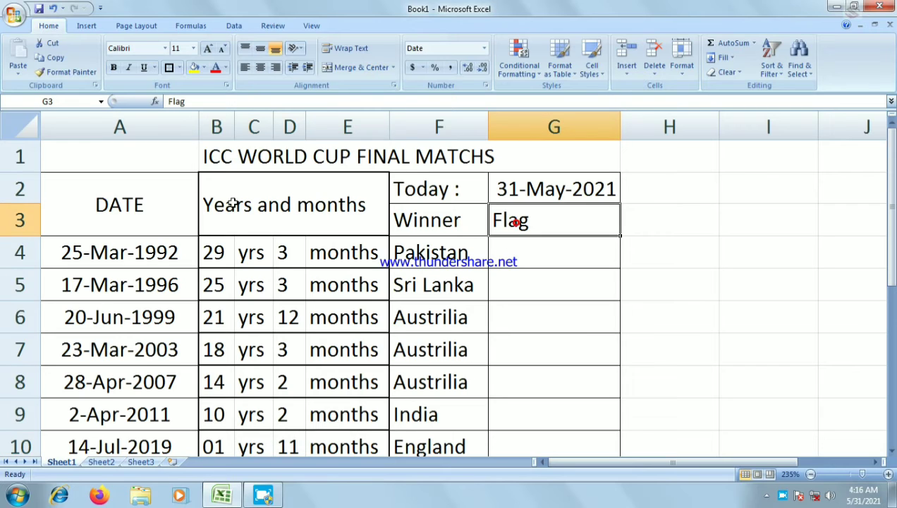
Step: Start a vertical gradient fill effect for the header rows A2:G3
{"action": "left_click", "coordinate": [97, 200]}
{"action": "left_click_drag", "start_coordinate": [98, 200], "coordinate": [512, 219]}
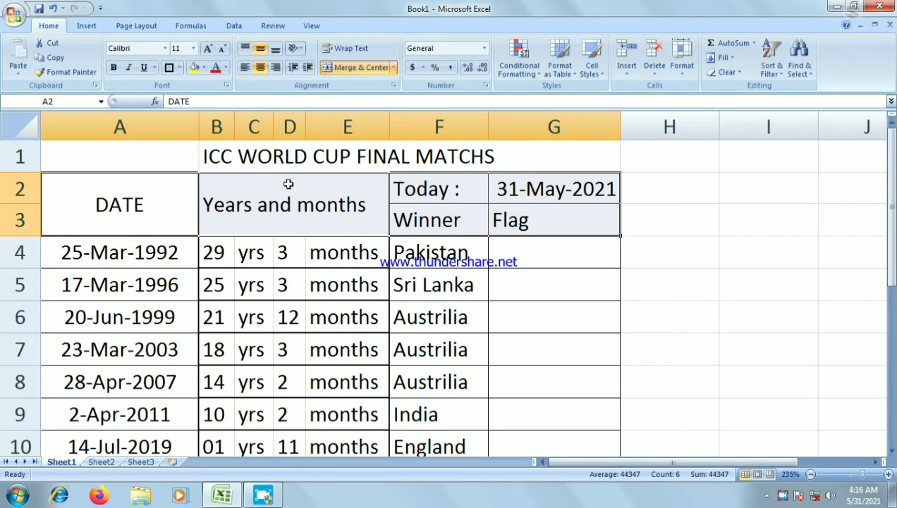
{"action": "key", "text": "ctrl+1"}
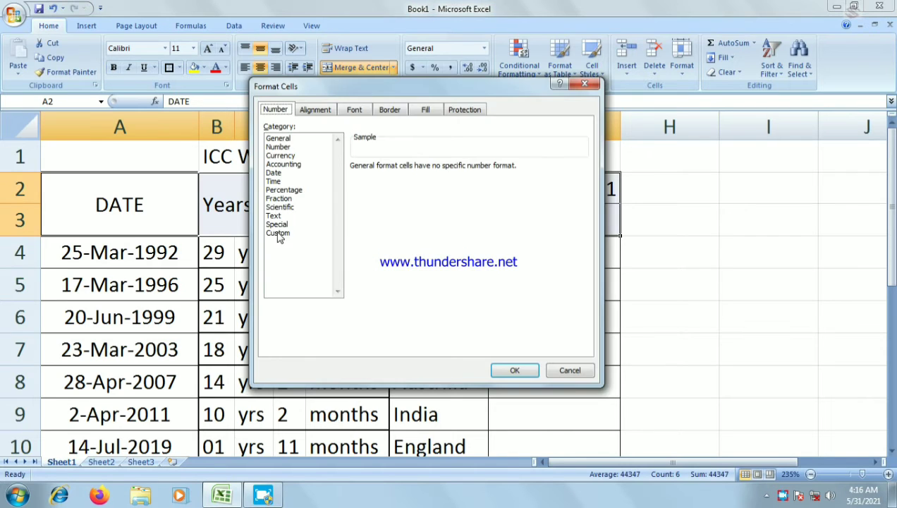
{"action": "left_click", "coordinate": [430, 110]}
{"action": "left_click", "coordinate": [301, 262]}
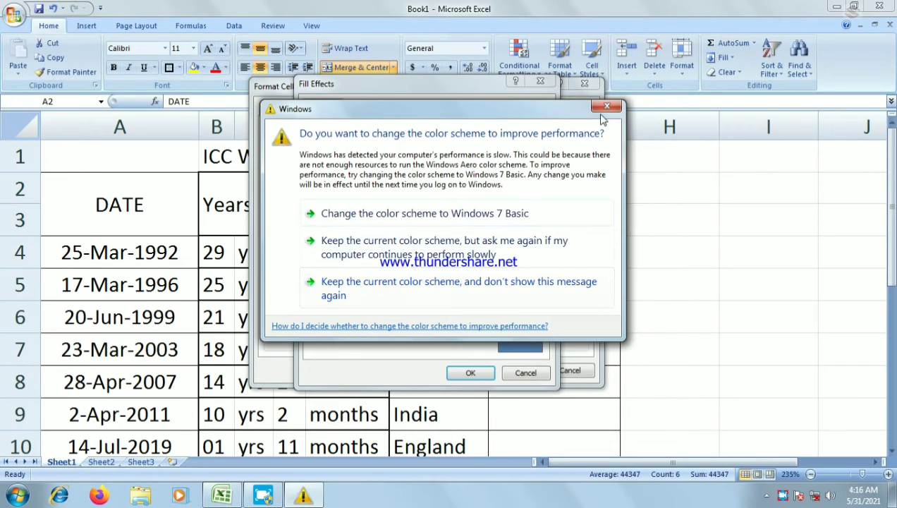
{"action": "left_click", "coordinate": [605, 107]}
{"action": "left_click", "coordinate": [336, 272]}
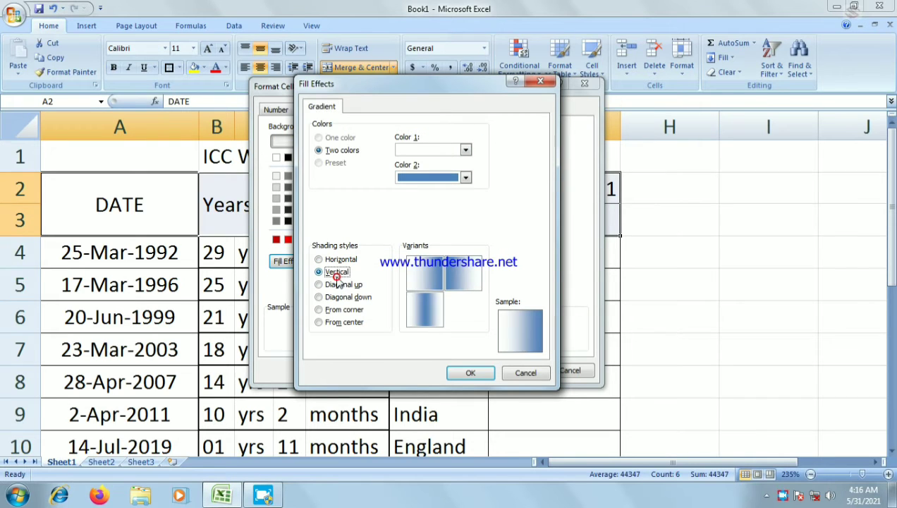
Step: Set the gradient from light blue to dark teal, pick the second vertical variant, and apply it
{"action": "left_click", "coordinate": [466, 151]}
{"action": "left_click", "coordinate": [436, 192]}
{"action": "left_click", "coordinate": [436, 177]}
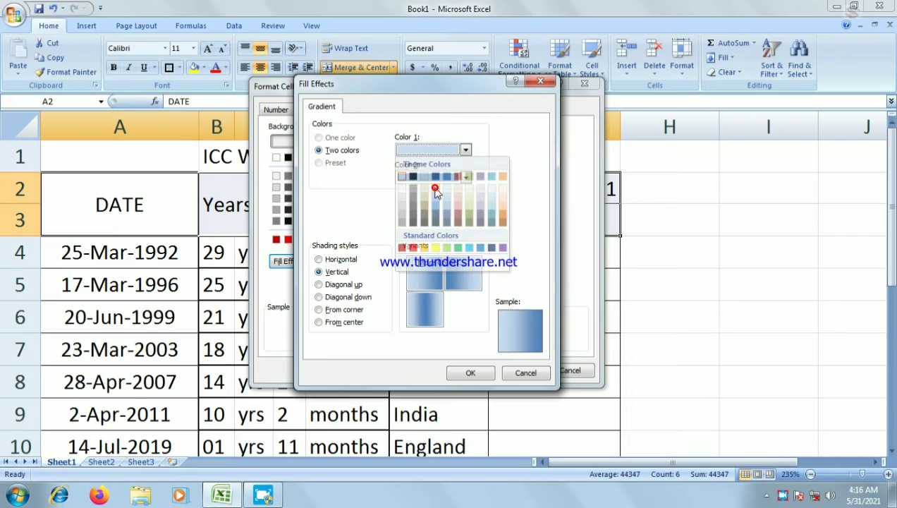
{"action": "left_click", "coordinate": [436, 200]}
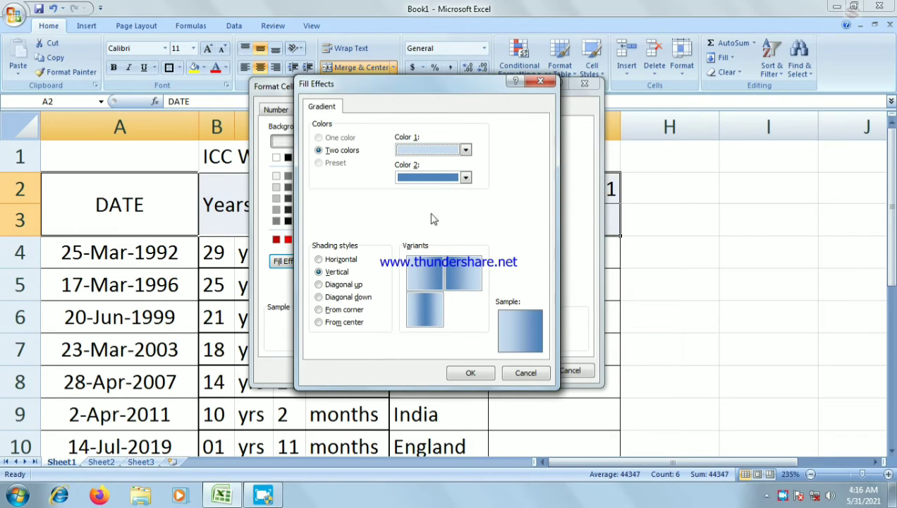
{"action": "left_click", "coordinate": [466, 178]}
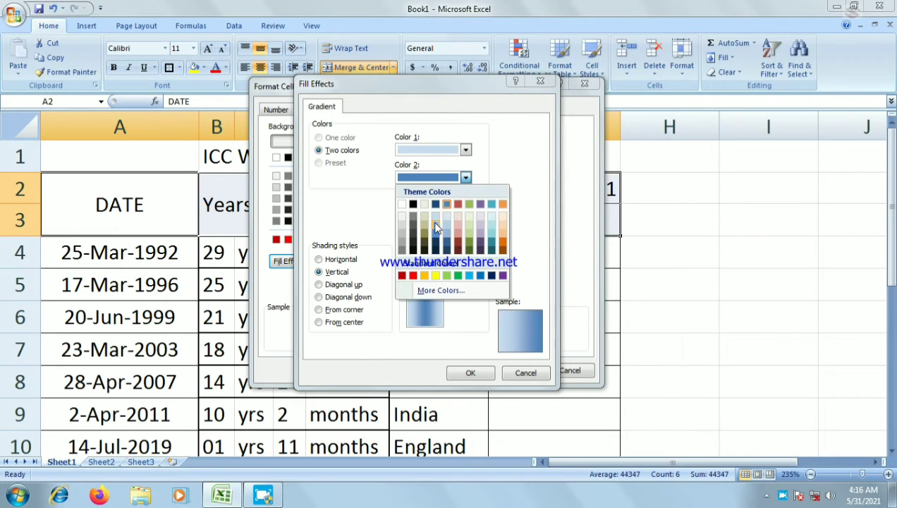
{"action": "left_click", "coordinate": [458, 223]}
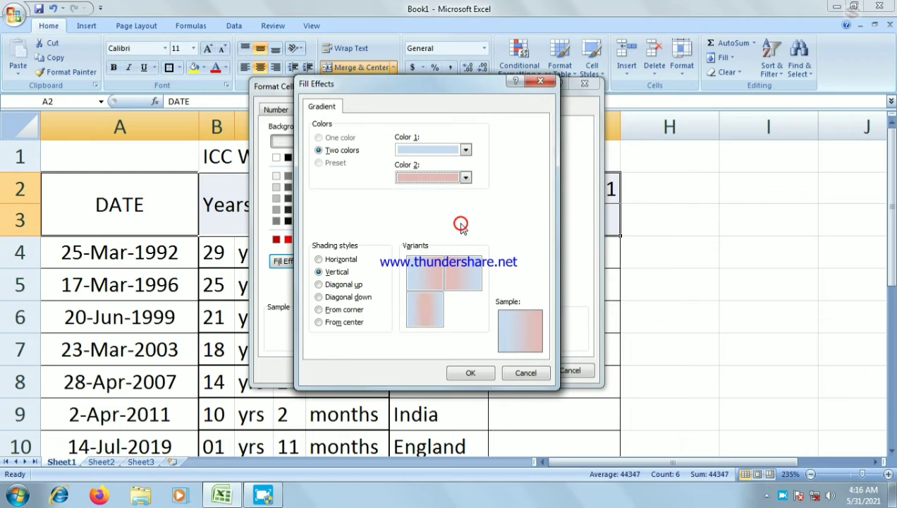
{"action": "left_click", "coordinate": [466, 178]}
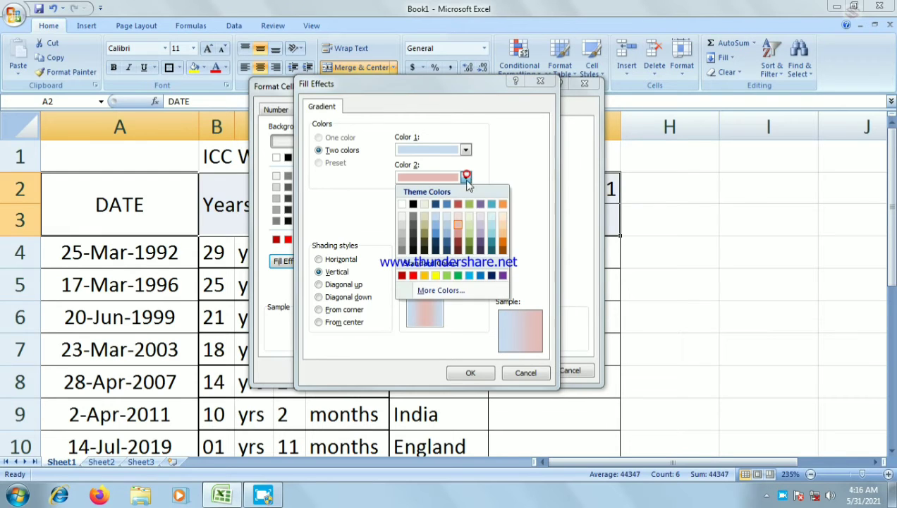
{"action": "left_click", "coordinate": [492, 227]}
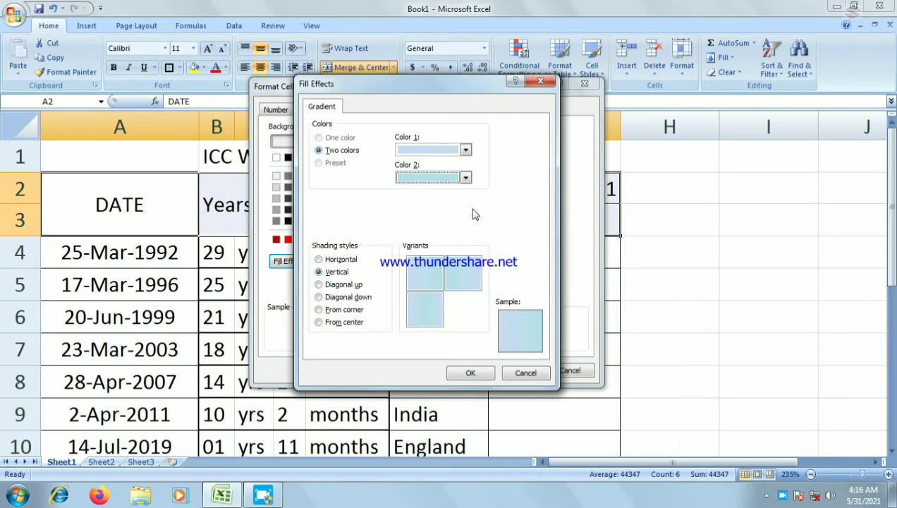
{"action": "left_click", "coordinate": [468, 179]}
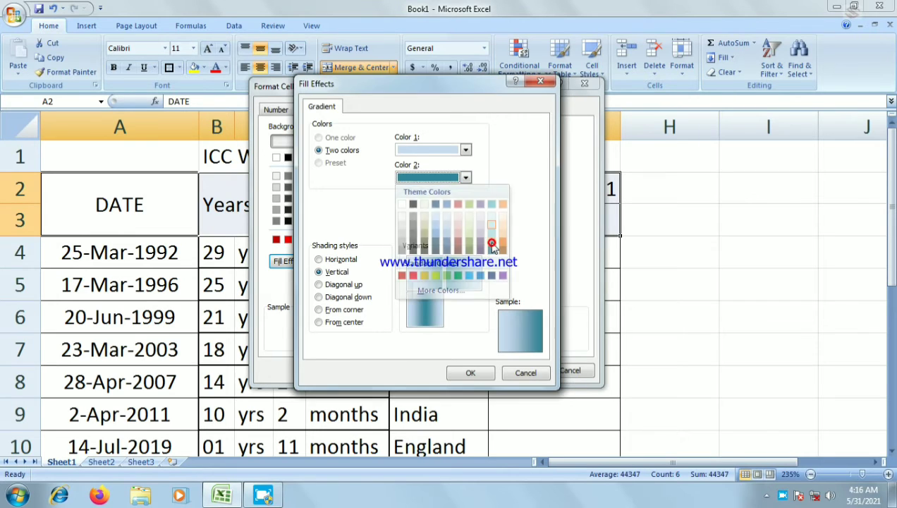
{"action": "left_click", "coordinate": [493, 248]}
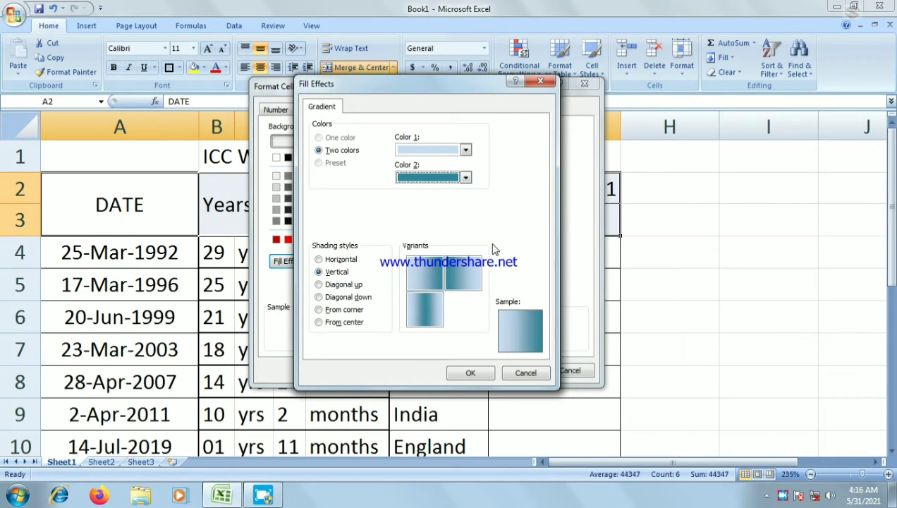
{"action": "left_click", "coordinate": [457, 279]}
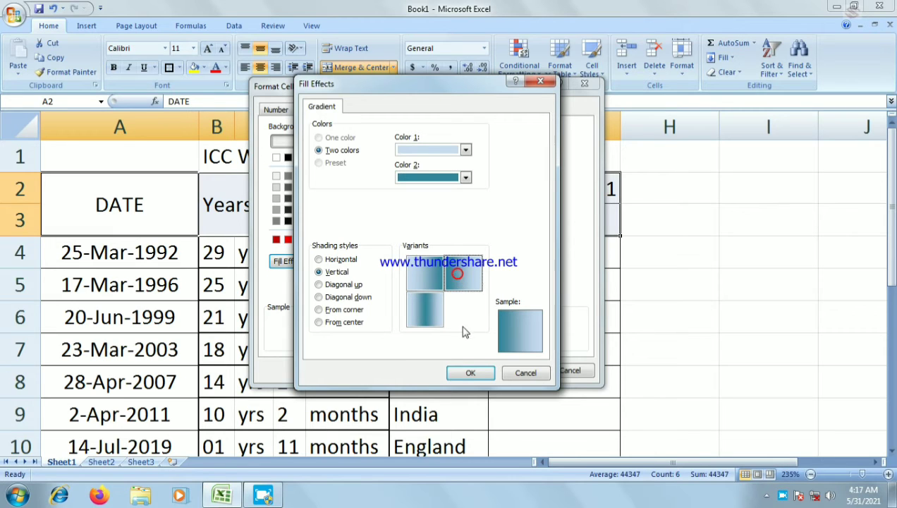
{"action": "left_click", "coordinate": [465, 373]}
{"action": "left_click", "coordinate": [517, 370]}
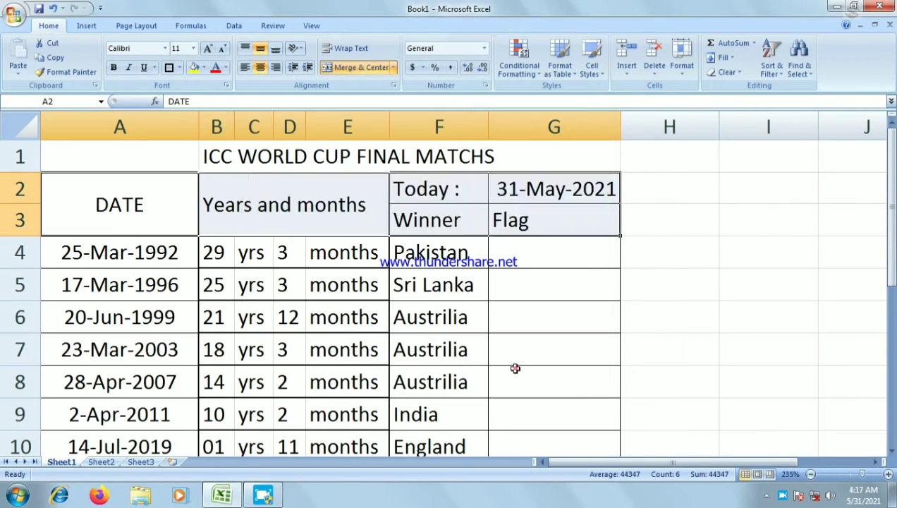
{"action": "left_click", "coordinate": [531, 305]}
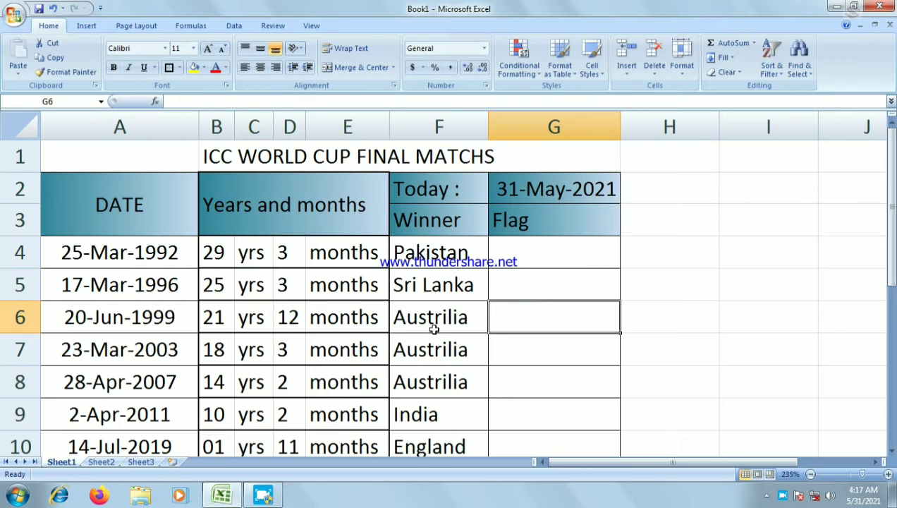
Step: Merge and center the title across A1:G1 and make it bold
{"action": "left_click", "coordinate": [131, 262]}
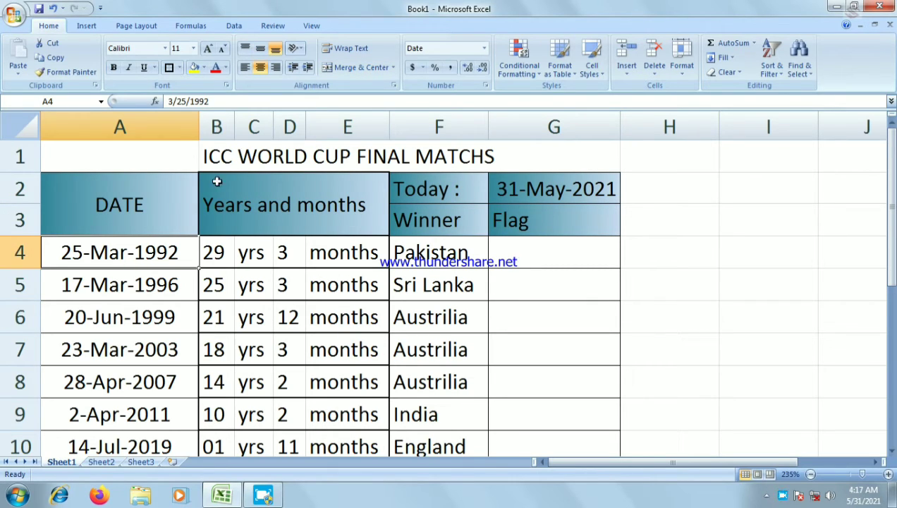
{"action": "left_click_drag", "start_coordinate": [123, 161], "coordinate": [580, 155]}
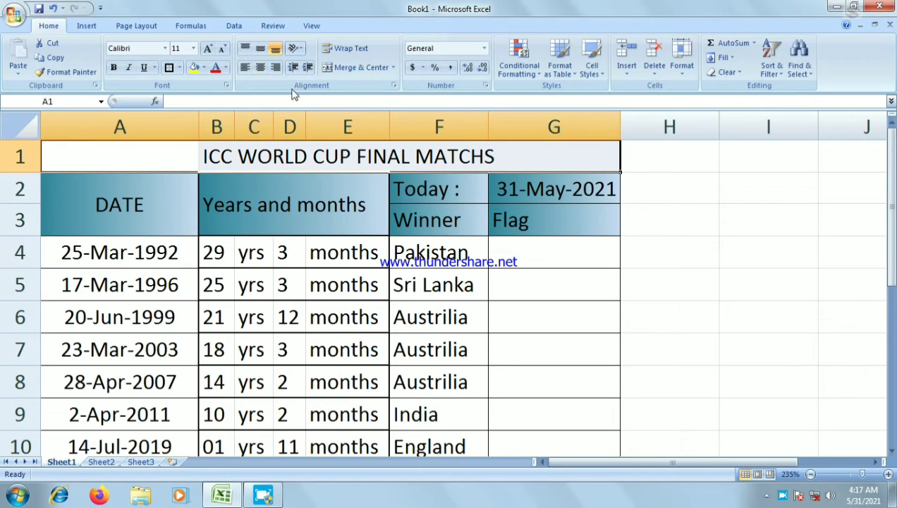
{"action": "left_click", "coordinate": [345, 69]}
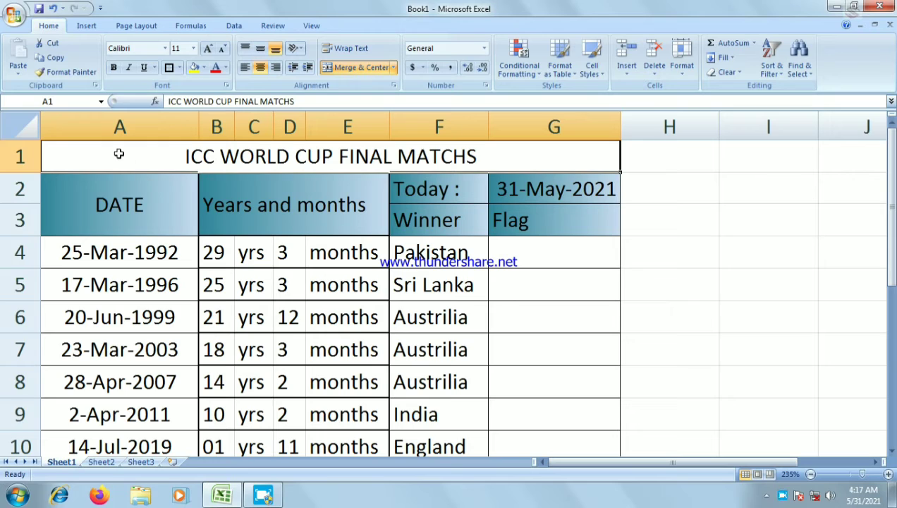
{"action": "left_click", "coordinate": [111, 68]}
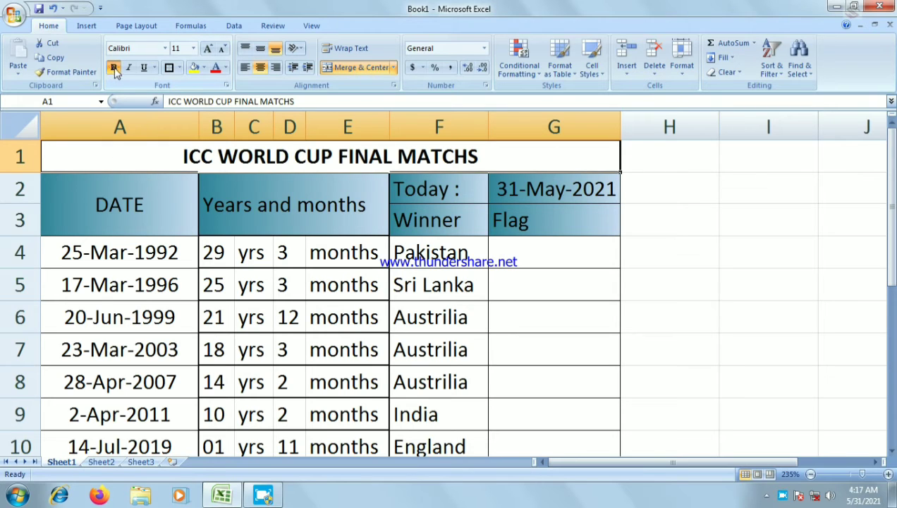
Step: Give the title bar a black fill with white text
{"action": "left_click", "coordinate": [205, 68]}
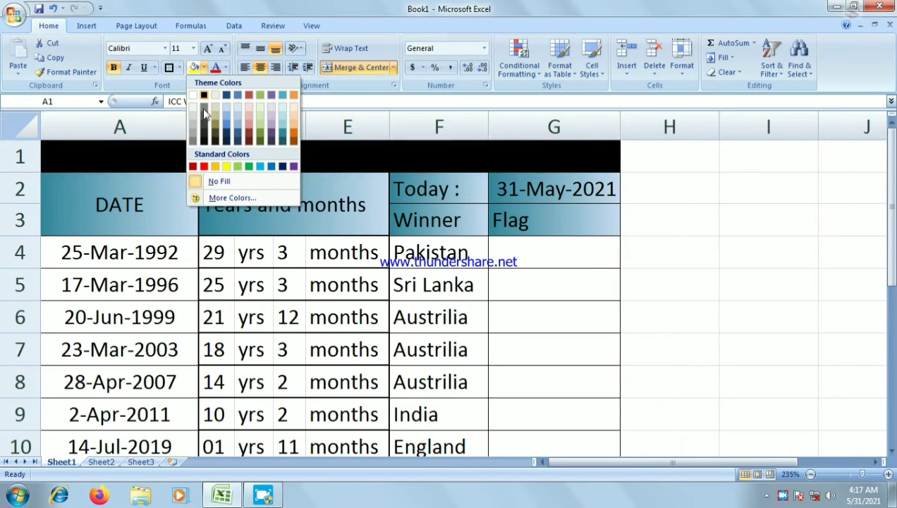
{"action": "left_click", "coordinate": [204, 96]}
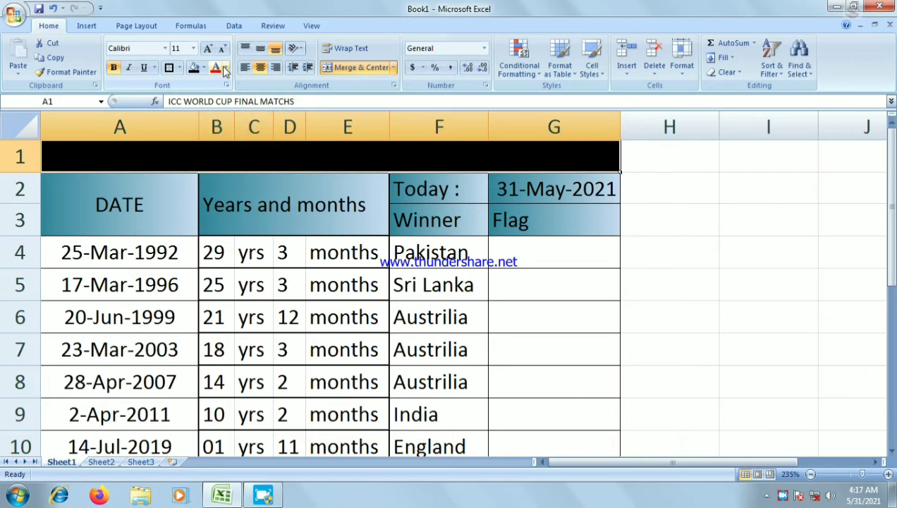
{"action": "left_click", "coordinate": [224, 68]}
{"action": "left_click", "coordinate": [215, 111]}
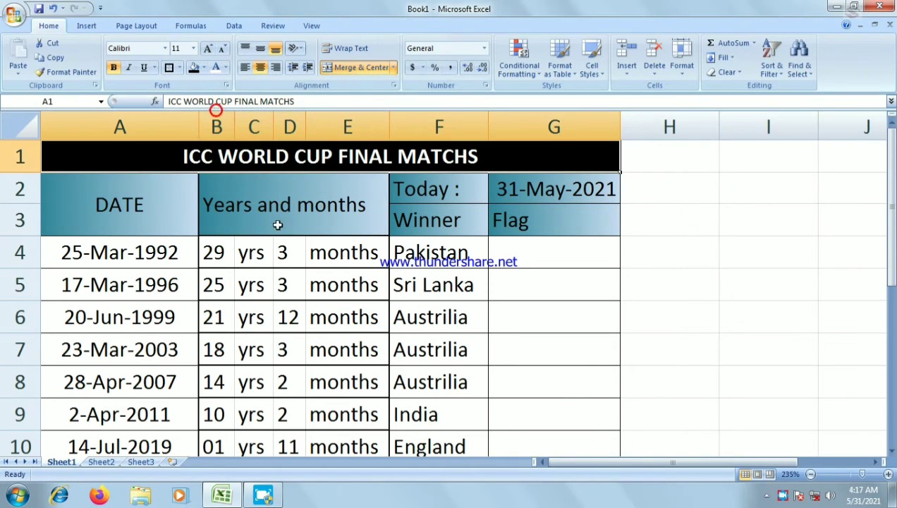
{"action": "left_click", "coordinate": [279, 241]}
{"action": "left_click", "coordinate": [314, 315]}
{"action": "left_click", "coordinate": [532, 250]}
Step: Make data rows 4–10 much taller and widen column G slightly
{"action": "left_click", "coordinate": [532, 250]}
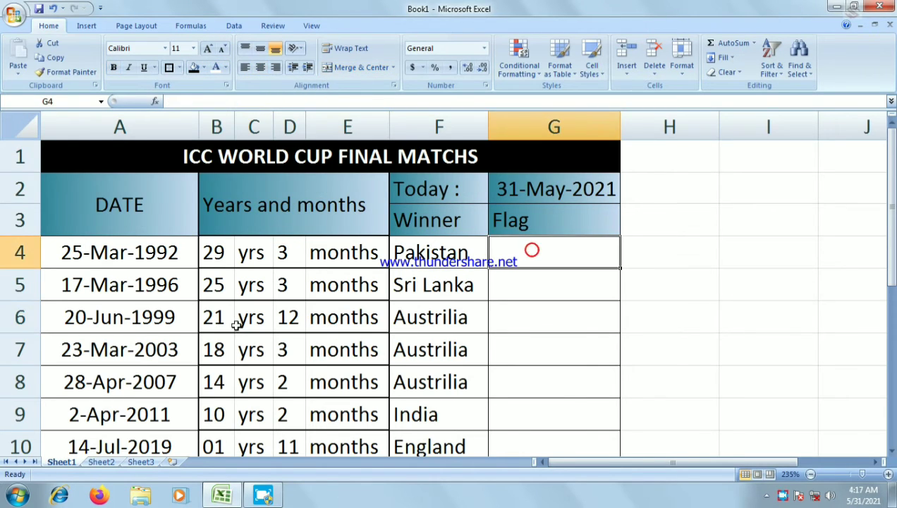
{"action": "scroll", "coordinate": [236, 325], "scroll_direction": "down", "scroll_amount": 1}
{"action": "scroll", "coordinate": [264, 344], "scroll_direction": "up", "scroll_amount": 1}
{"action": "mouse_move", "coordinate": [21, 254]}
{"action": "left_mouse_down"}
{"action": "mouse_move", "coordinate": [18, 414]}
{"action": "mouse_move", "coordinate": [21, 388]}
{"action": "mouse_move", "coordinate": [31, 432]}
{"action": "left_mouse_up"}
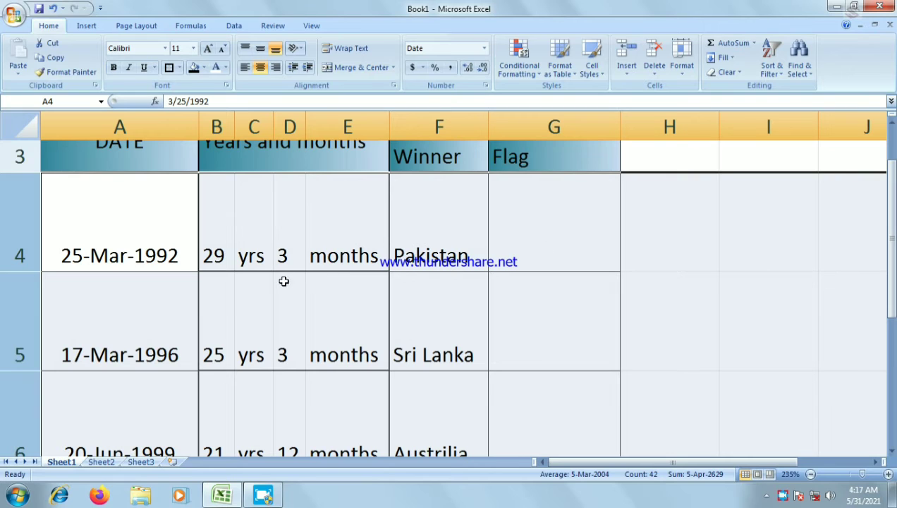
{"action": "left_click", "coordinate": [567, 225]}
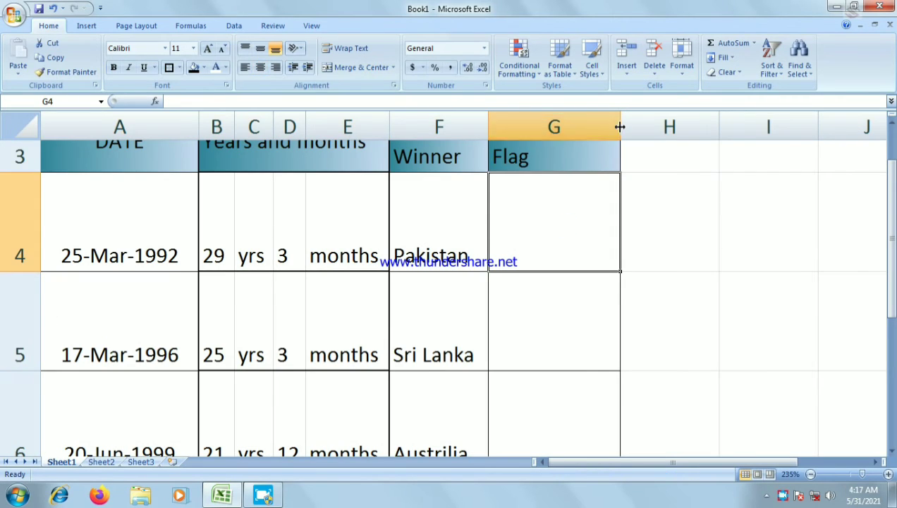
{"action": "left_click_drag", "start_coordinate": [621, 126], "coordinate": [628, 126]}
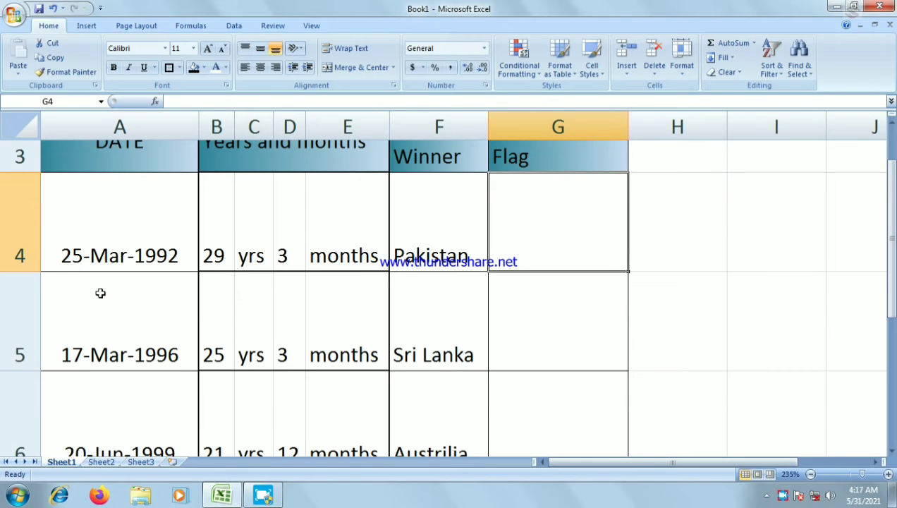
Step: Center the A4:G10 data both horizontally and vertically in its cells
{"action": "scroll", "coordinate": [376, 300], "scroll_direction": "down", "scroll_amount": 2}
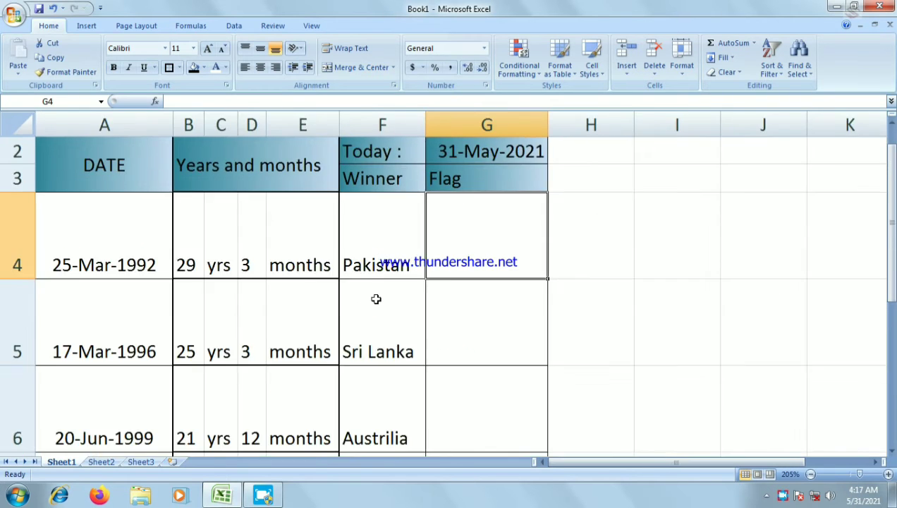
{"action": "scroll", "coordinate": [376, 299], "scroll_direction": "down", "scroll_amount": 3}
{"action": "scroll", "coordinate": [377, 300], "scroll_direction": "down", "scroll_amount": 2}
{"action": "scroll", "coordinate": [377, 300], "scroll_direction": "down", "scroll_amount": 2}
{"action": "scroll", "coordinate": [378, 308], "scroll_direction": "down", "scroll_amount": 2}
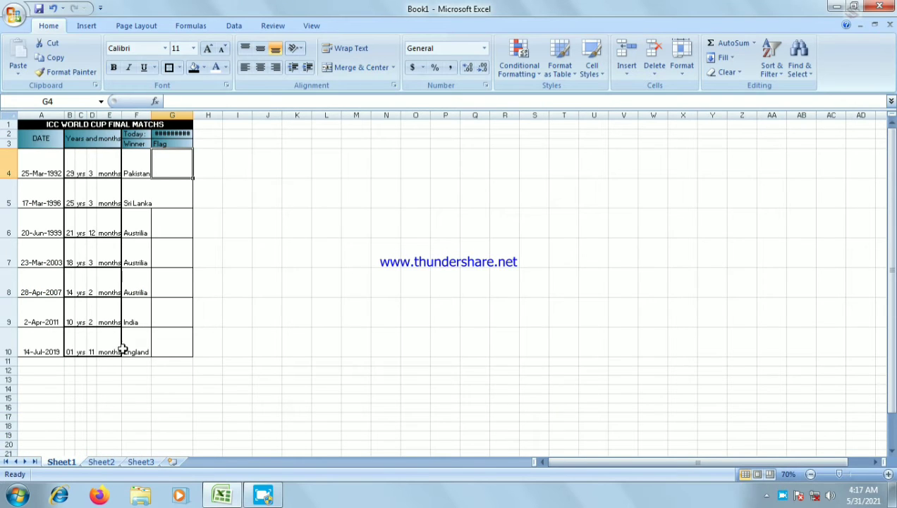
{"action": "mouse_move", "coordinate": [158, 349]}
{"action": "left_mouse_down"}
{"action": "mouse_move", "coordinate": [32, 200]}
{"action": "mouse_move", "coordinate": [24, 156]}
{"action": "left_mouse_up"}
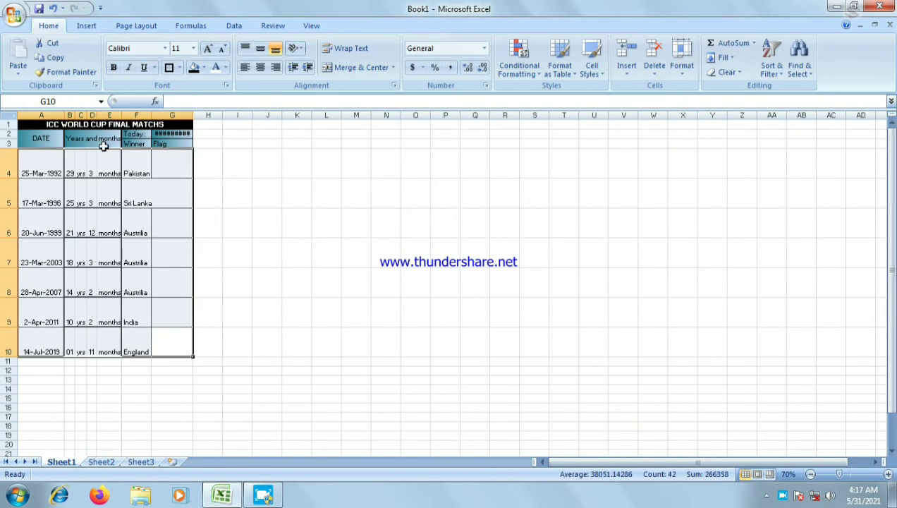
{"action": "left_click", "coordinate": [260, 67]}
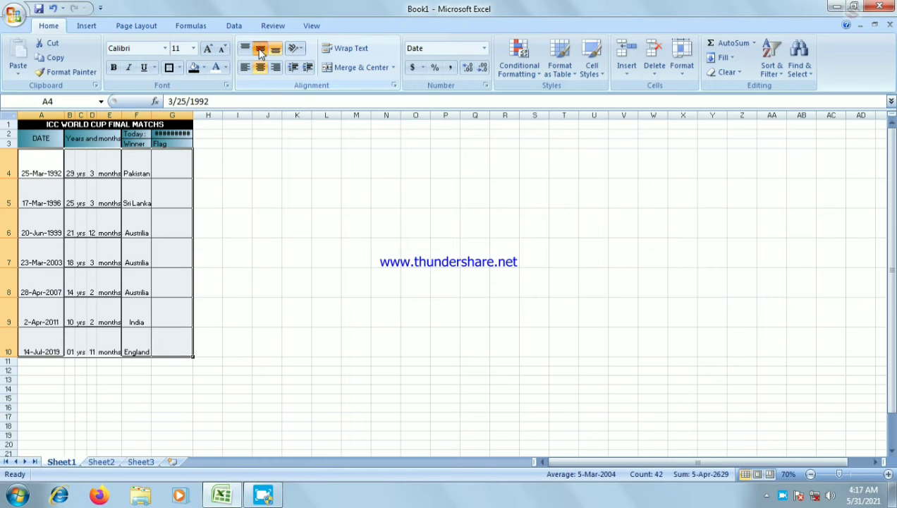
{"action": "left_click", "coordinate": [260, 47]}
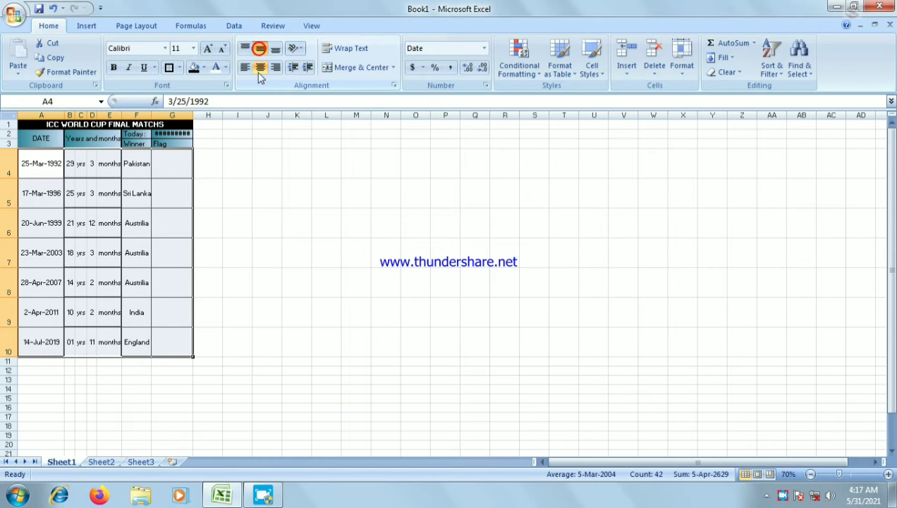
{"action": "left_click", "coordinate": [176, 270]}
{"action": "scroll", "coordinate": [182, 296], "scroll_direction": "up", "scroll_amount": 2}
Step: Fill A4:F10 with the lighter Dark Blue, Text 2 tint, leaving the Flag column unfilled
{"action": "scroll", "coordinate": [182, 296], "scroll_direction": "up", "scroll_amount": 3}
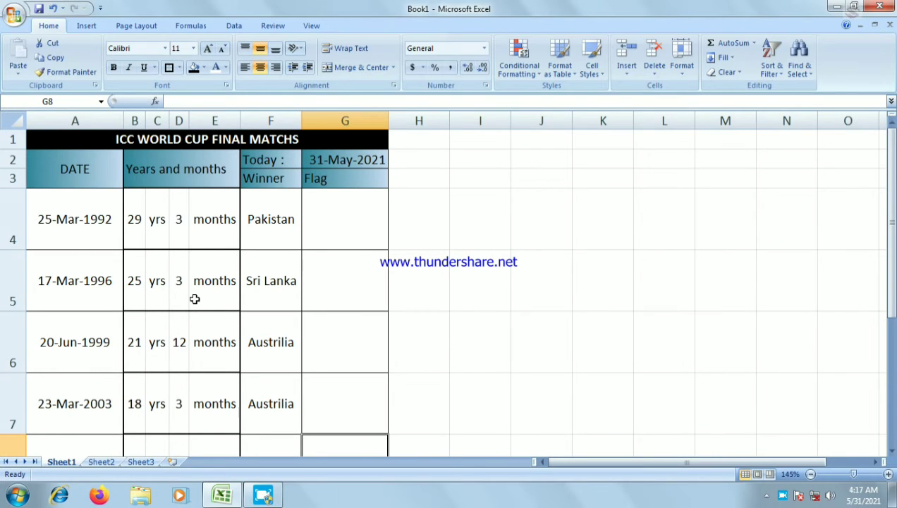
{"action": "left_click", "coordinate": [62, 222]}
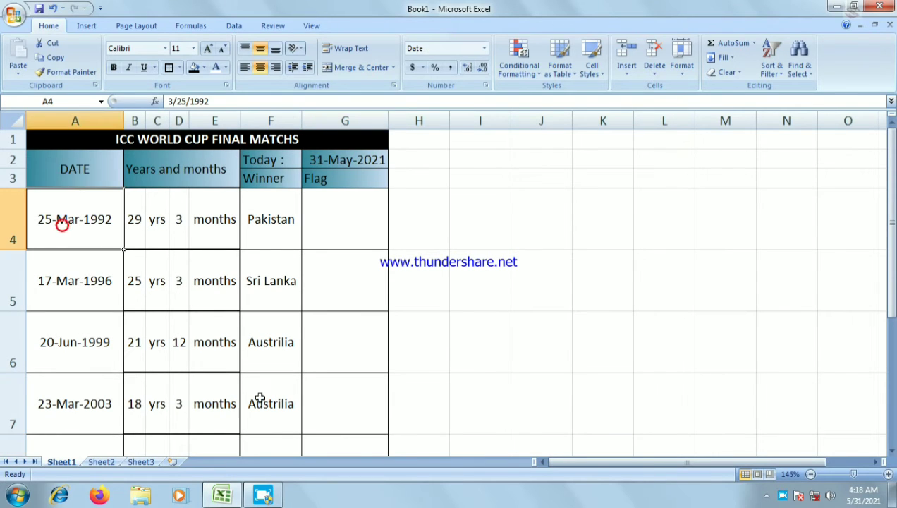
{"action": "scroll", "coordinate": [262, 423], "scroll_direction": "down", "scroll_amount": 1}
{"action": "scroll", "coordinate": [267, 439], "scroll_direction": "down", "scroll_amount": 2}
{"action": "left_click", "coordinate": [275, 160], "text": "shift"}
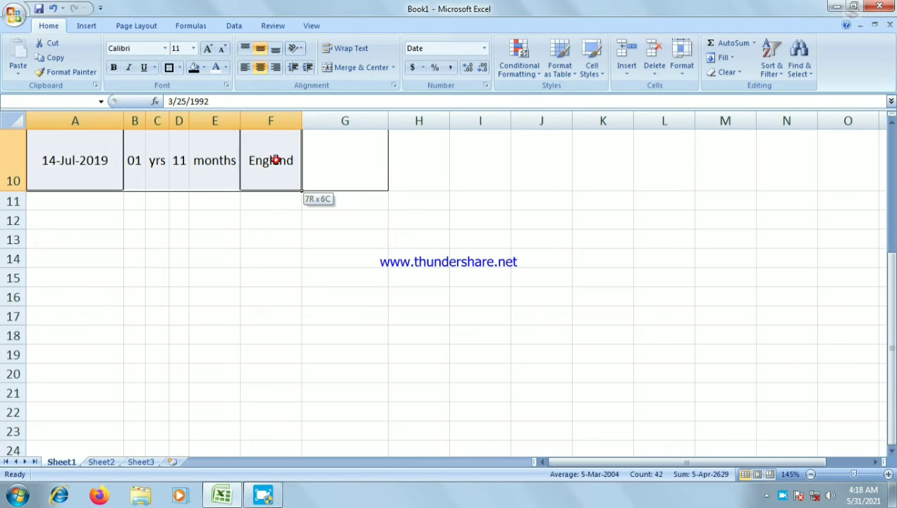
{"action": "left_click", "coordinate": [204, 69]}
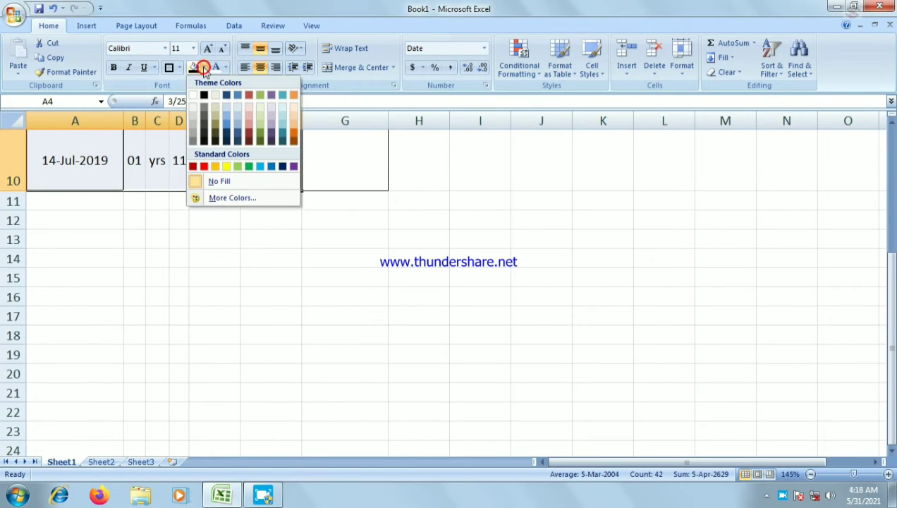
{"action": "left_click", "coordinate": [226, 106]}
{"action": "left_click", "coordinate": [340, 226]}
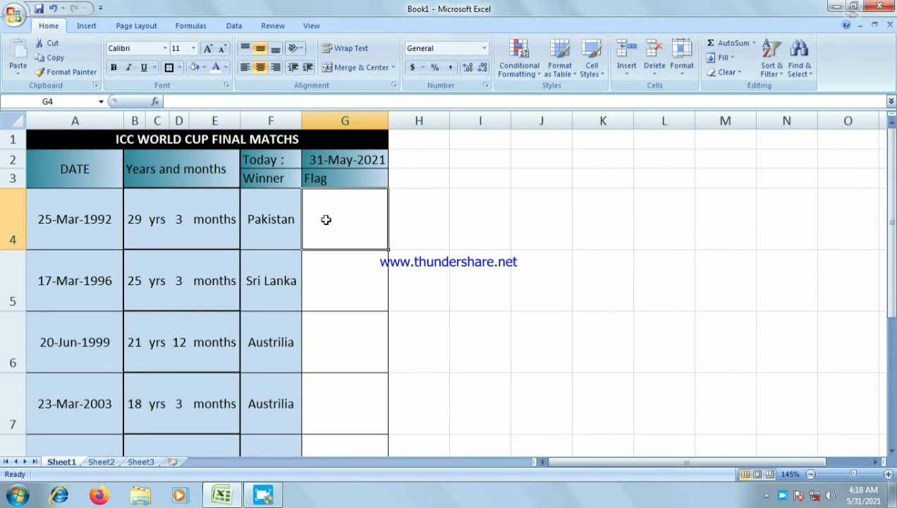
Step: Insert all five flag pictures (England, India, Newszland, Pakistan, SriLanka) from the Desktop Flag folder
{"action": "left_click", "coordinate": [94, 26]}
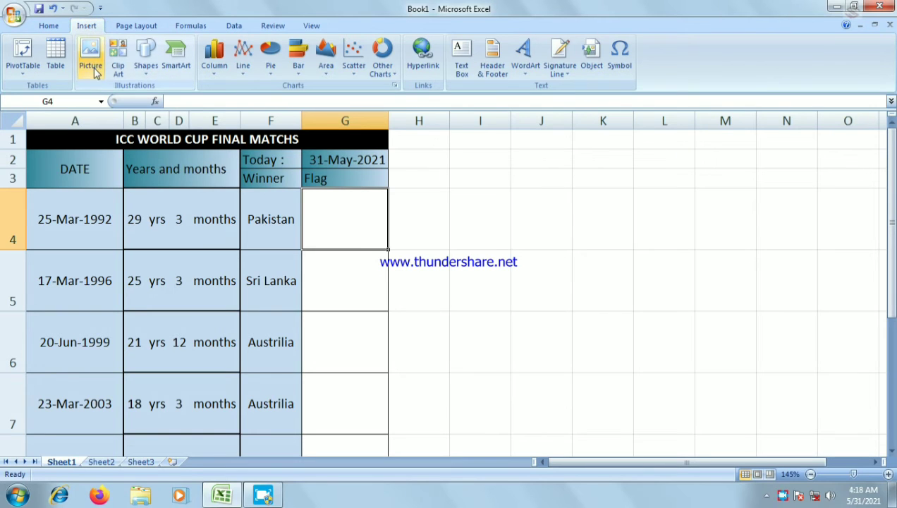
{"action": "left_click", "coordinate": [90, 60]}
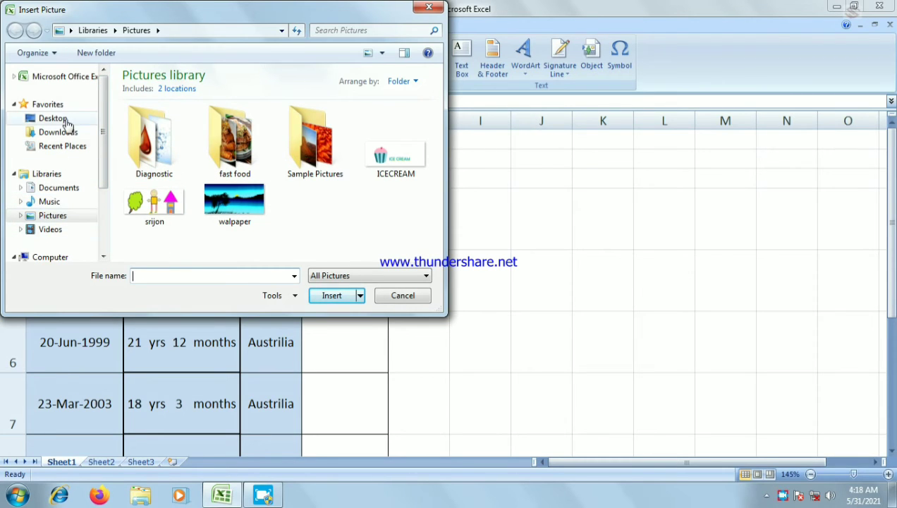
{"action": "left_click", "coordinate": [58, 118]}
{"action": "scroll", "coordinate": [437, 119], "scroll_direction": "down", "scroll_amount": 3}
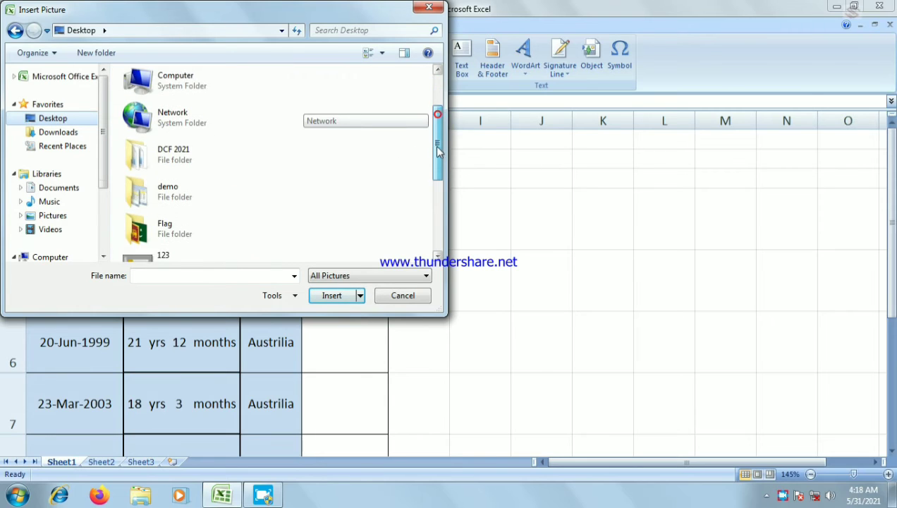
{"action": "double_click", "coordinate": [165, 204]}
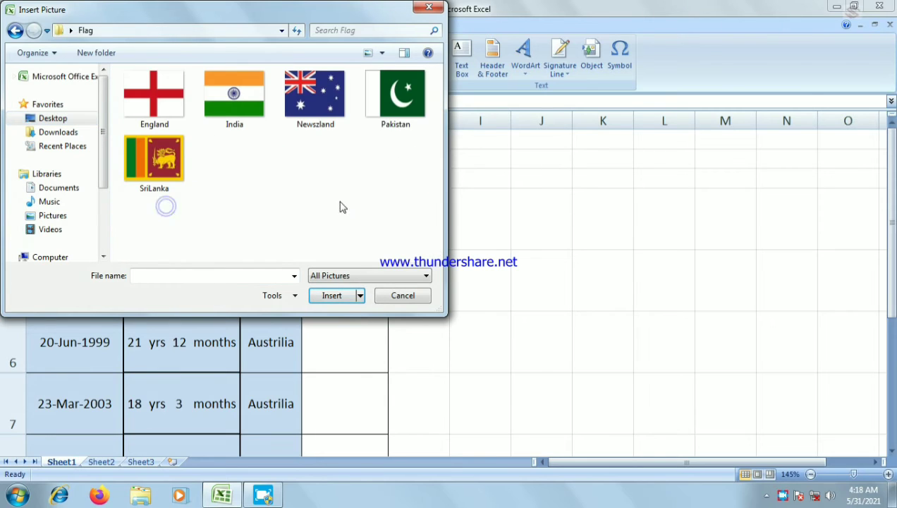
{"action": "left_click", "coordinate": [128, 107]}
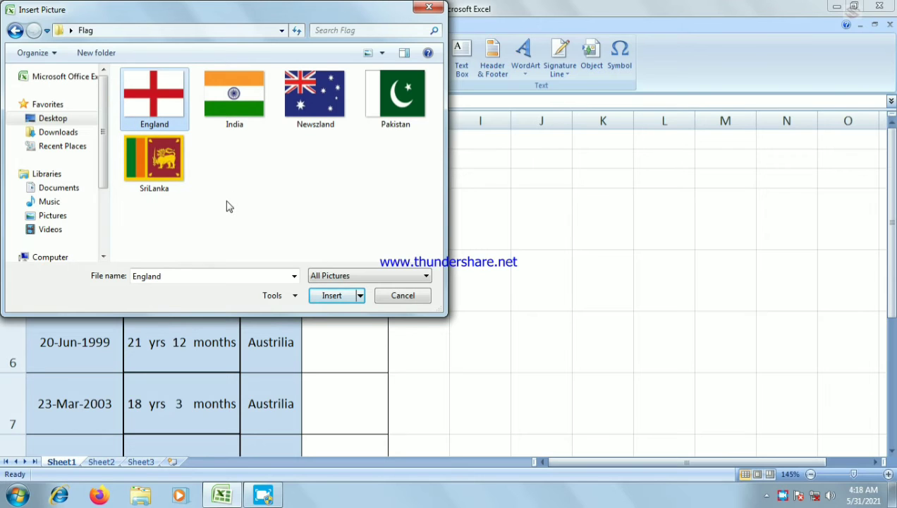
{"action": "key", "text": "ctrl+a"}
{"action": "left_click", "coordinate": [315, 294]}
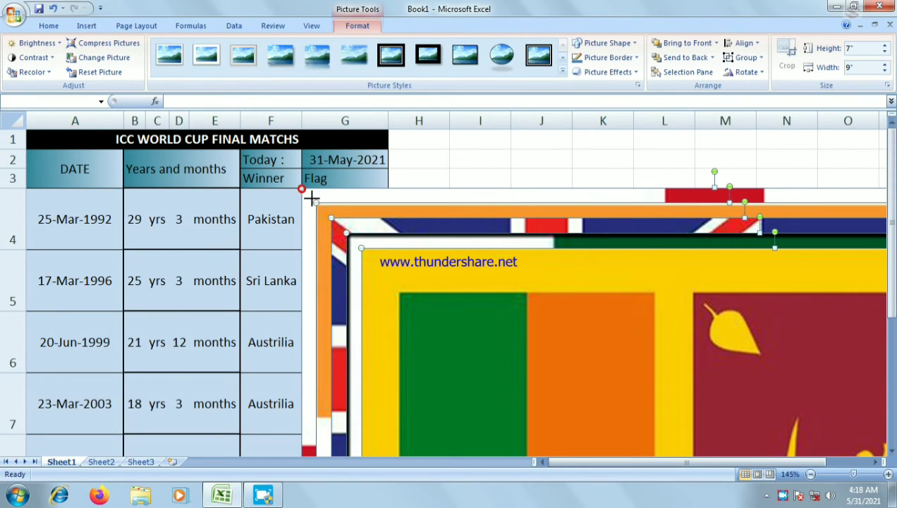
Step: Shrink the flag pictures to 0.48" by 0.62" and cluster them beside the table
{"action": "left_click_drag", "start_coordinate": [303, 191], "coordinate": [645, 427]}
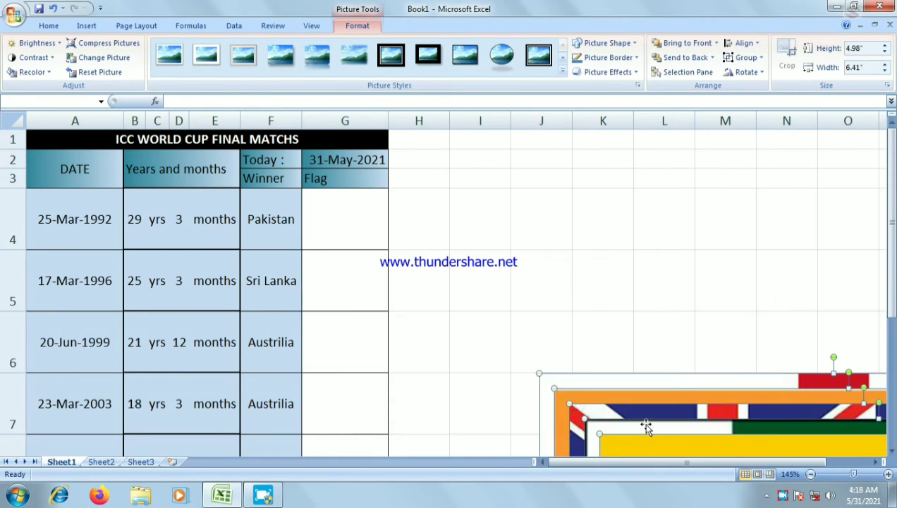
{"action": "left_click_drag", "start_coordinate": [601, 387], "coordinate": [483, 180]}
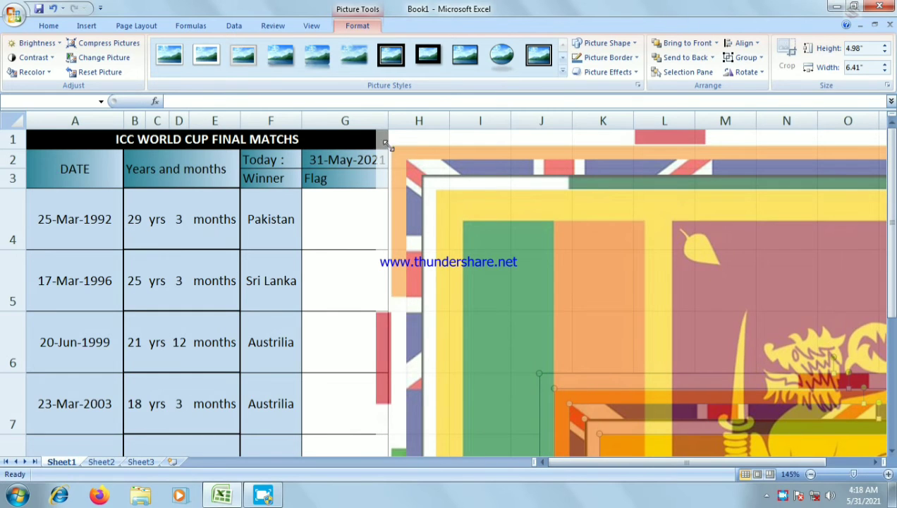
{"action": "mouse_move", "coordinate": [387, 144]}
{"action": "left_mouse_down"}
{"action": "mouse_move", "coordinate": [377, 136]}
{"action": "mouse_move", "coordinate": [638, 333]}
{"action": "left_mouse_up"}
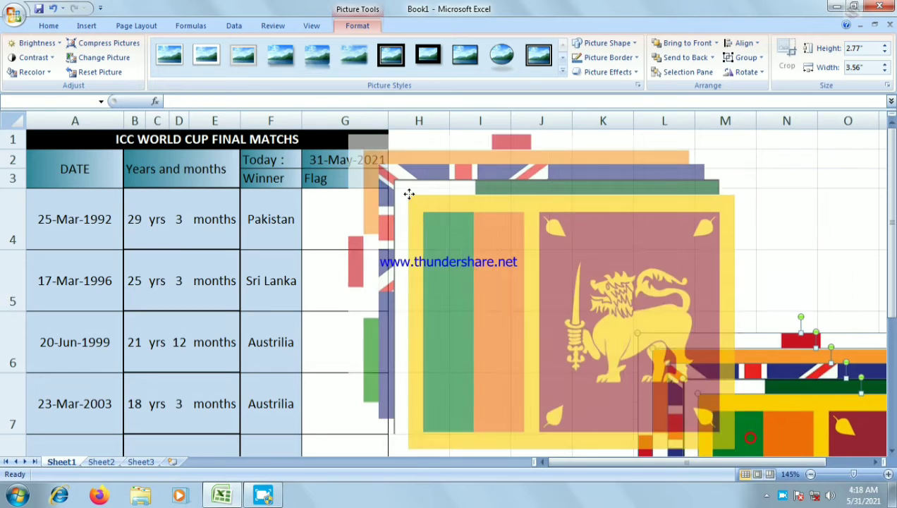
{"action": "mouse_move", "coordinate": [680, 395]}
{"action": "left_mouse_down"}
{"action": "mouse_move", "coordinate": [323, 136]}
{"action": "mouse_move", "coordinate": [590, 383]}
{"action": "left_mouse_up"}
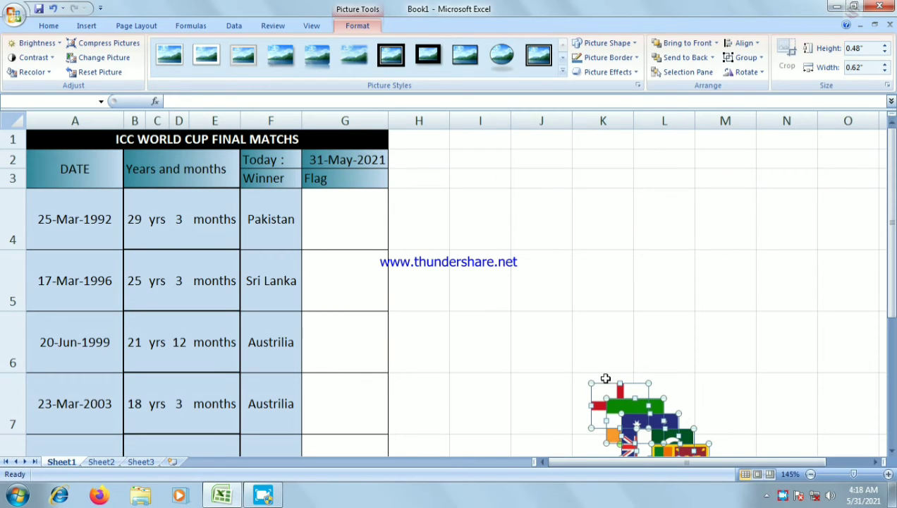
{"action": "left_click", "coordinate": [686, 288]}
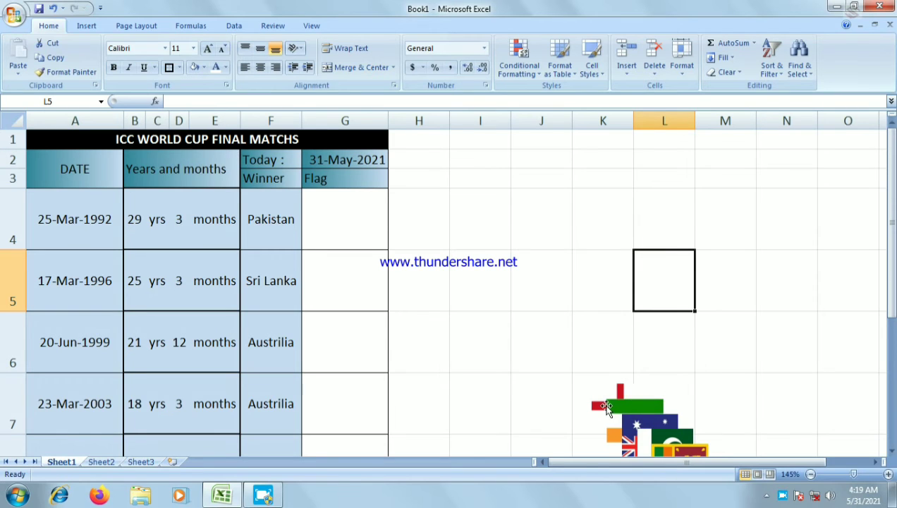
Step: Move the Sri Lanka flag into G5 and narrow column G to suit
{"action": "scroll", "coordinate": [654, 400], "scroll_direction": "down", "scroll_amount": 1}
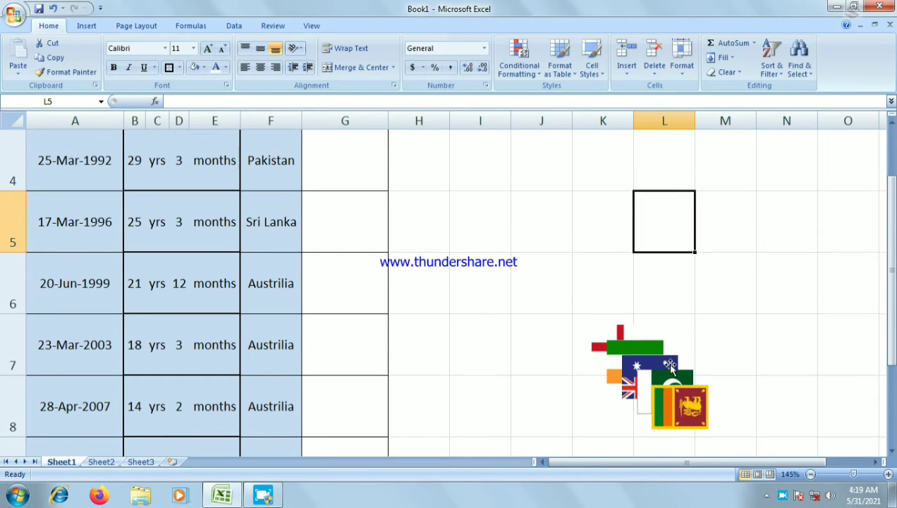
{"action": "left_click", "coordinate": [729, 395]}
{"action": "left_click", "coordinate": [655, 409]}
{"action": "left_click_drag", "start_coordinate": [655, 409], "coordinate": [321, 223]}
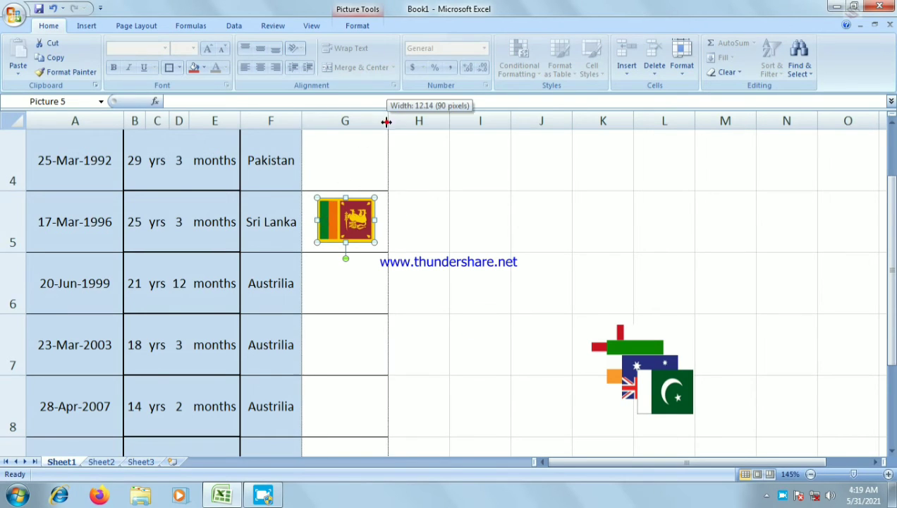
{"action": "left_click_drag", "start_coordinate": [387, 121], "coordinate": [370, 121]}
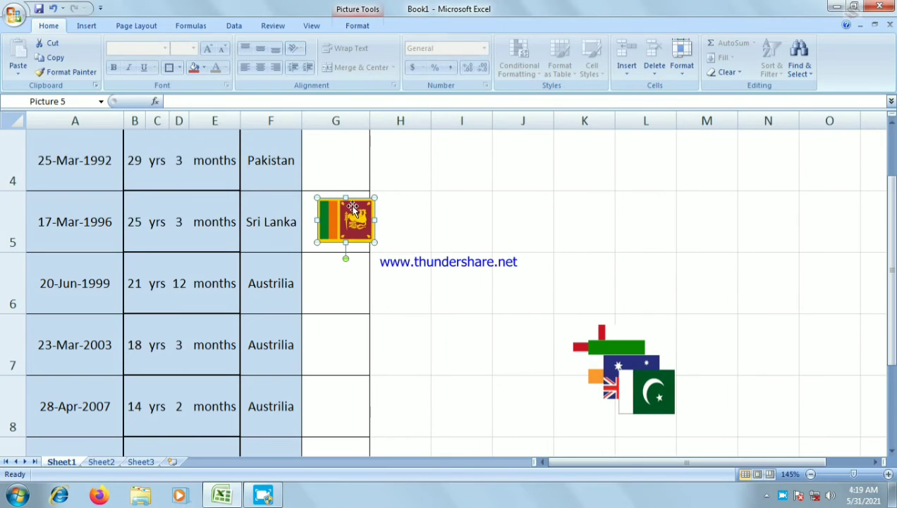
{"action": "left_click_drag", "start_coordinate": [346, 211], "coordinate": [333, 205]}
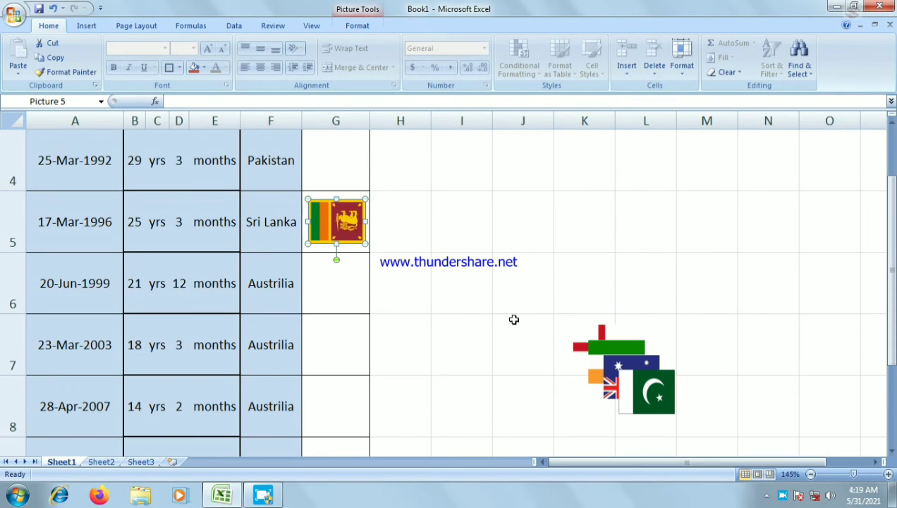
Step: Rotate the Pakistan flag and bring it over to the Flag column near G4
{"action": "left_click", "coordinate": [654, 395]}
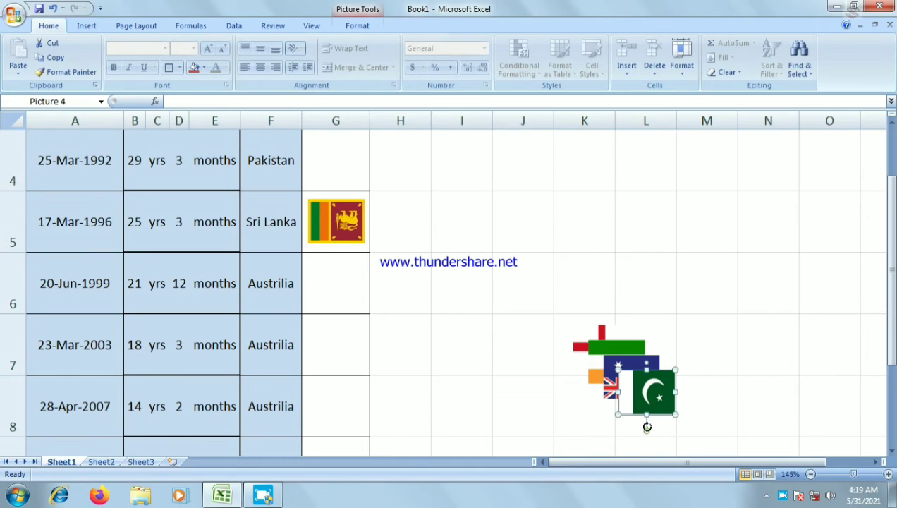
{"action": "left_click_drag", "start_coordinate": [613, 430], "coordinate": [649, 339]}
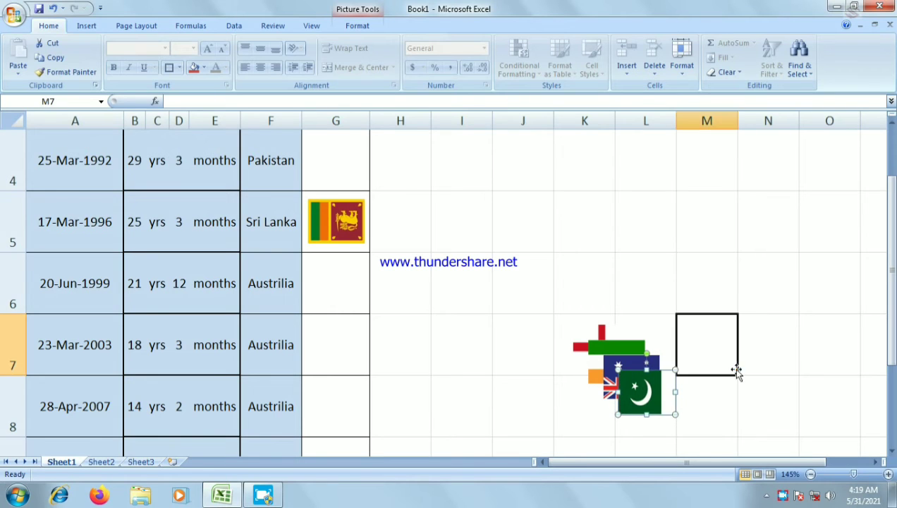
{"action": "mouse_move", "coordinate": [658, 399]}
{"action": "left_mouse_down"}
{"action": "mouse_move", "coordinate": [332, 314]}
{"action": "mouse_move", "coordinate": [344, 160]}
{"action": "left_mouse_up"}
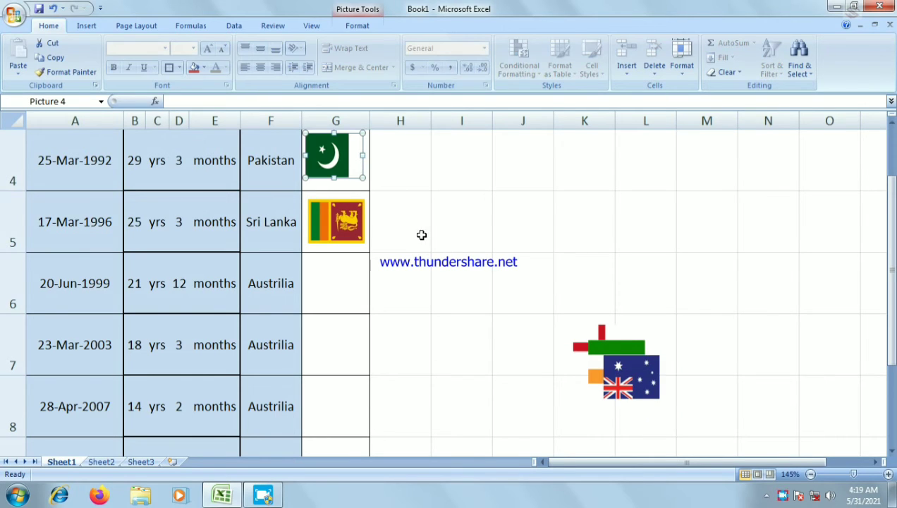
Step: Drop the Pakistan flag into G4 and the Australia flag into G6
{"action": "left_click", "coordinate": [483, 340]}
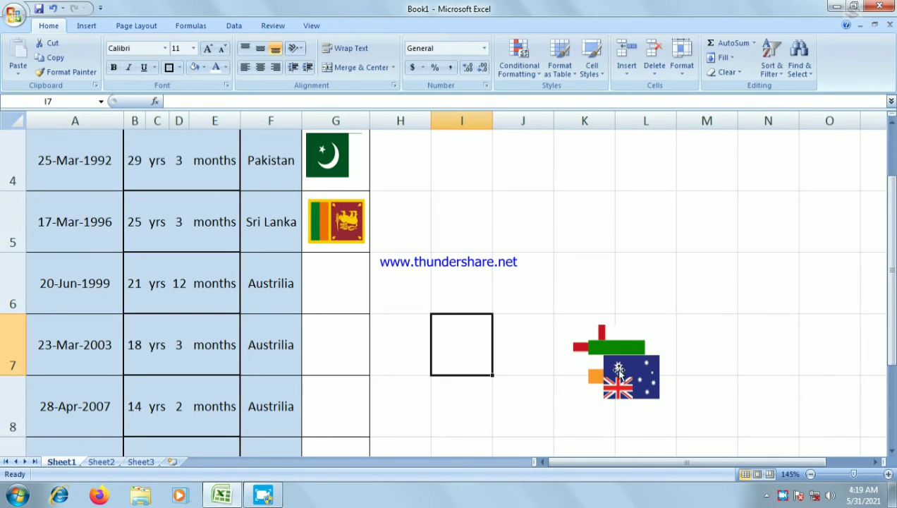
{"action": "mouse_move", "coordinate": [639, 378]}
{"action": "left_mouse_down"}
{"action": "mouse_move", "coordinate": [577, 371]}
{"action": "mouse_move", "coordinate": [350, 301]}
{"action": "left_mouse_up"}
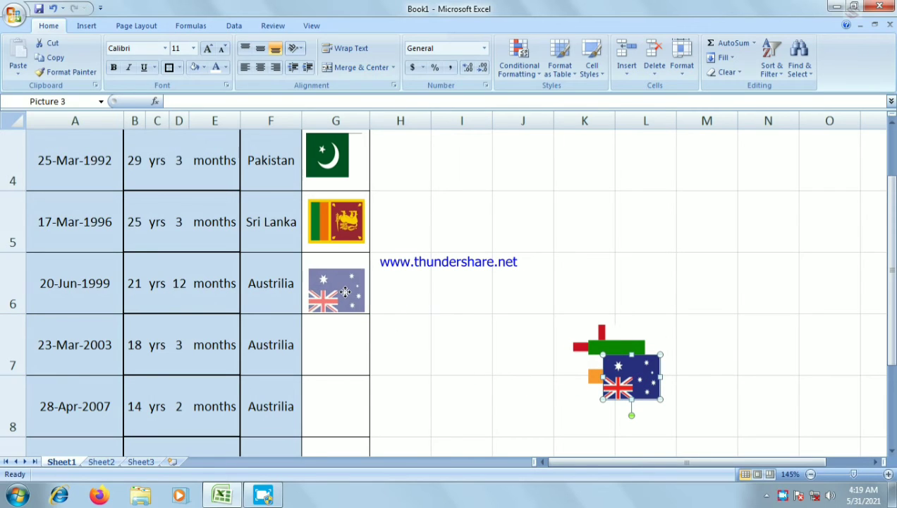
{"action": "left_click_drag", "start_coordinate": [349, 301], "coordinate": [341, 283]}
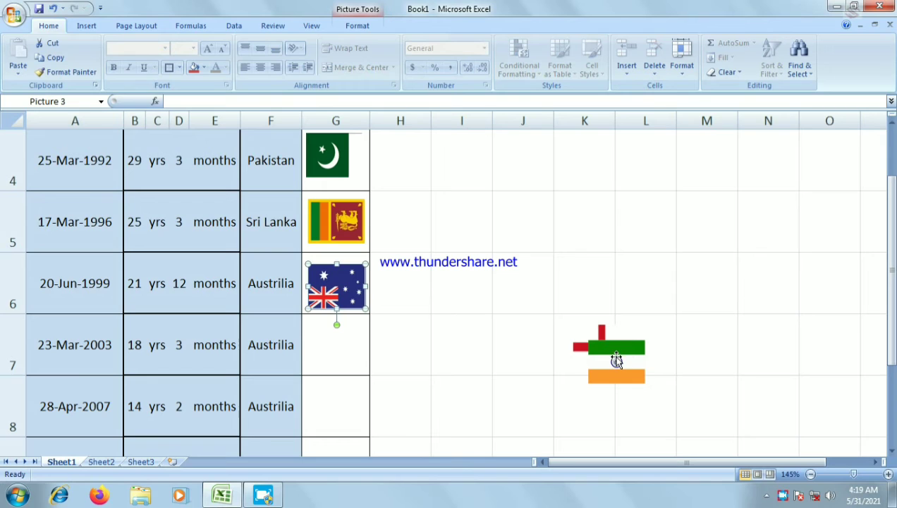
Step: Turn the India flag upright and bring the India and England flags down toward G9 and G10
{"action": "left_click_drag", "start_coordinate": [617, 361], "coordinate": [392, 410]}
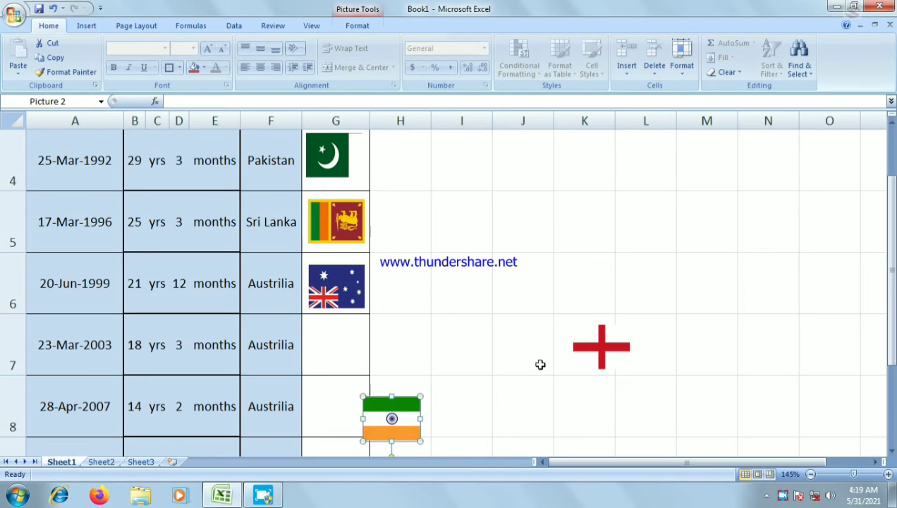
{"action": "scroll", "coordinate": [540, 364], "scroll_direction": "down", "scroll_amount": 1}
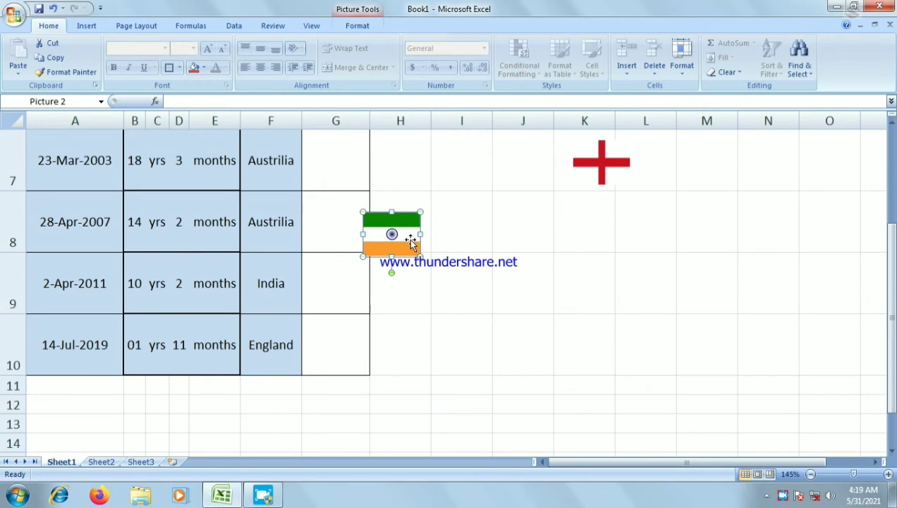
{"action": "mouse_move", "coordinate": [392, 272]}
{"action": "left_mouse_down"}
{"action": "mouse_move", "coordinate": [395, 194]}
{"action": "mouse_move", "coordinate": [342, 213]}
{"action": "left_mouse_up"}
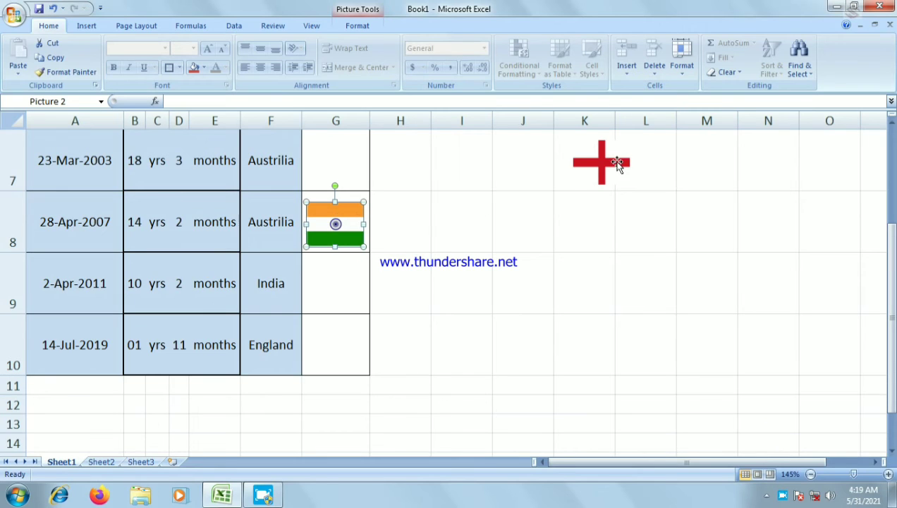
{"action": "mouse_move", "coordinate": [621, 164]}
{"action": "left_mouse_down"}
{"action": "mouse_move", "coordinate": [400, 322]}
{"action": "mouse_move", "coordinate": [351, 333]}
{"action": "left_mouse_up"}
{"action": "left_click", "coordinate": [326, 229]}
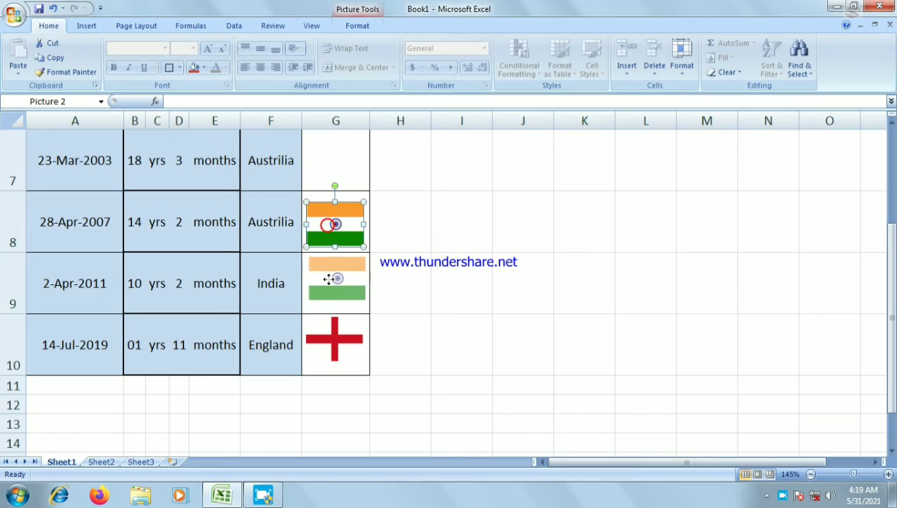
{"action": "left_click_drag", "start_coordinate": [334, 279], "coordinate": [333, 278]}
{"action": "scroll", "coordinate": [474, 223], "scroll_direction": "up", "scroll_amount": 2}
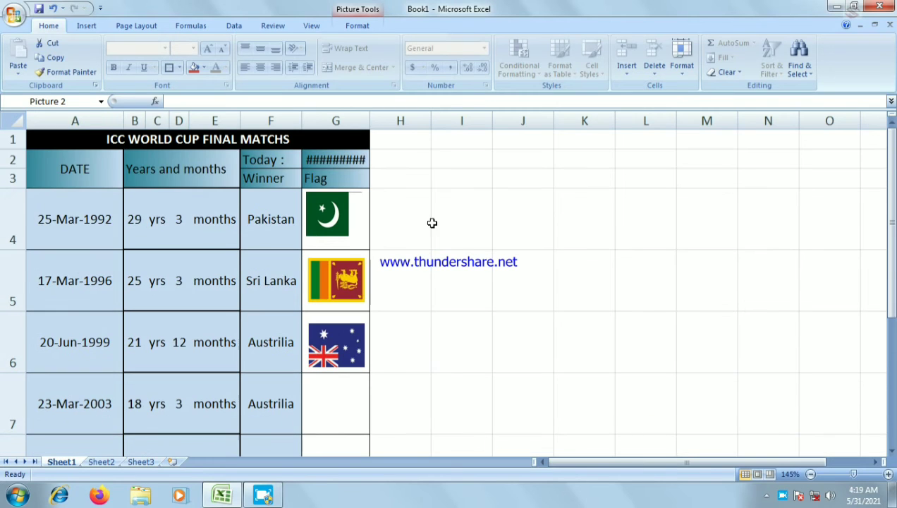
Step: Rotate the Sri Lanka flag in G5 and the Australia flag in G6 by 180 degrees
{"action": "left_click", "coordinate": [347, 226]}
{"action": "left_click", "coordinate": [351, 282]}
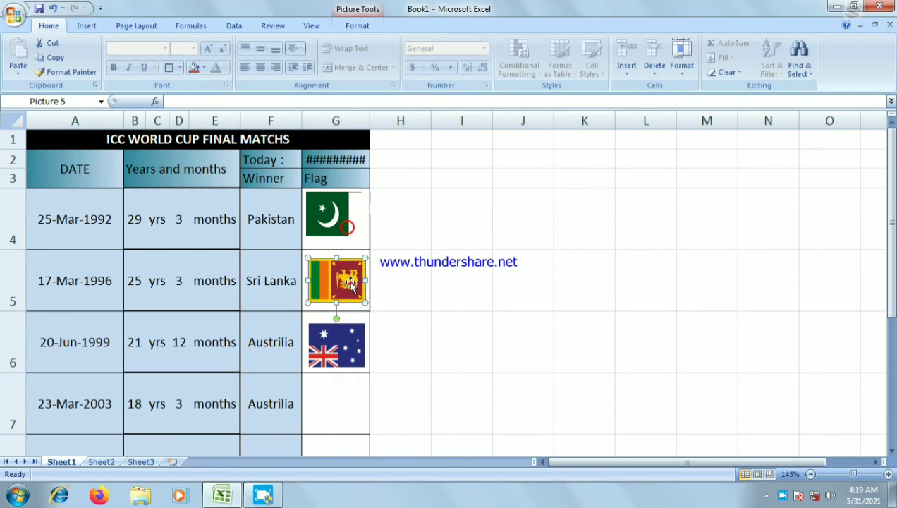
{"action": "left_click_drag", "start_coordinate": [336, 320], "coordinate": [336, 255]}
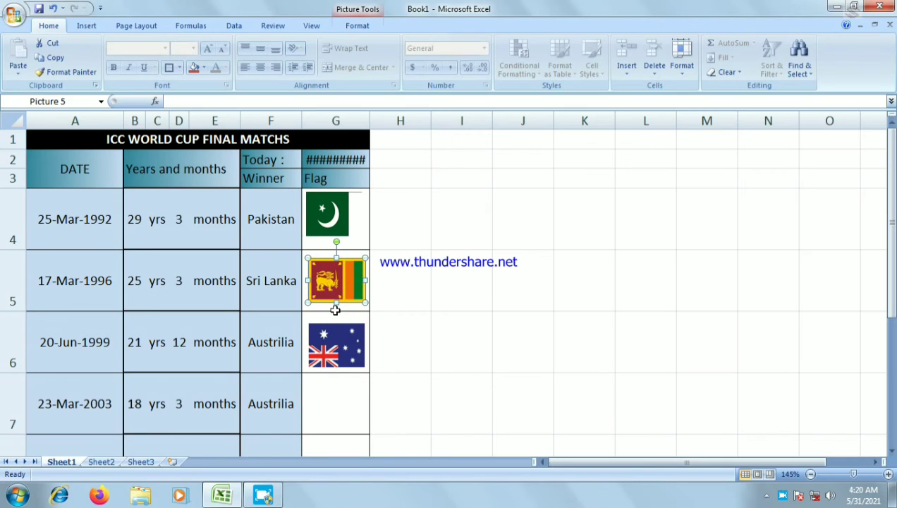
{"action": "left_click", "coordinate": [341, 347]}
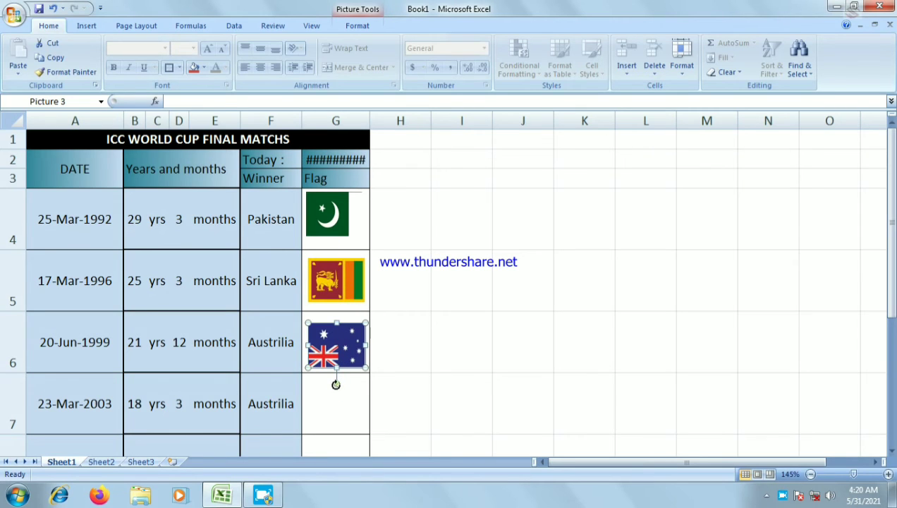
{"action": "left_click_drag", "start_coordinate": [336, 384], "coordinate": [338, 314]}
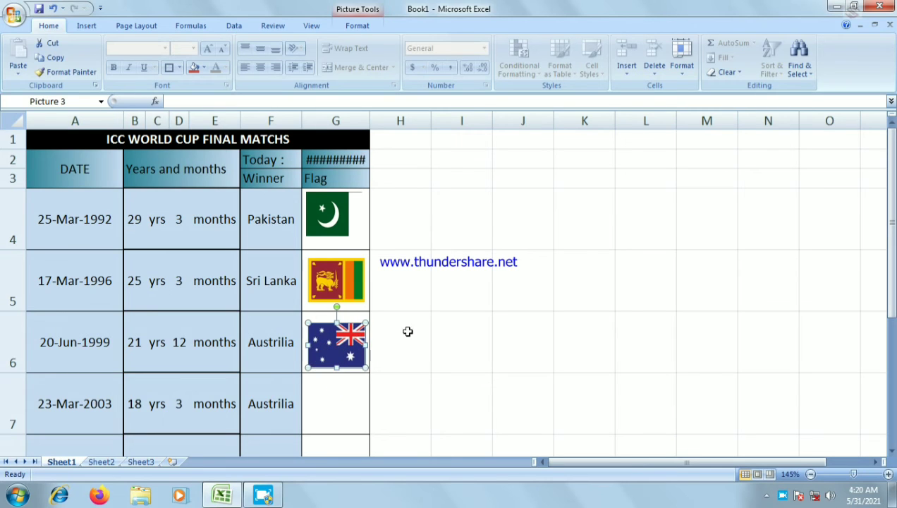
{"action": "left_click", "coordinate": [443, 332]}
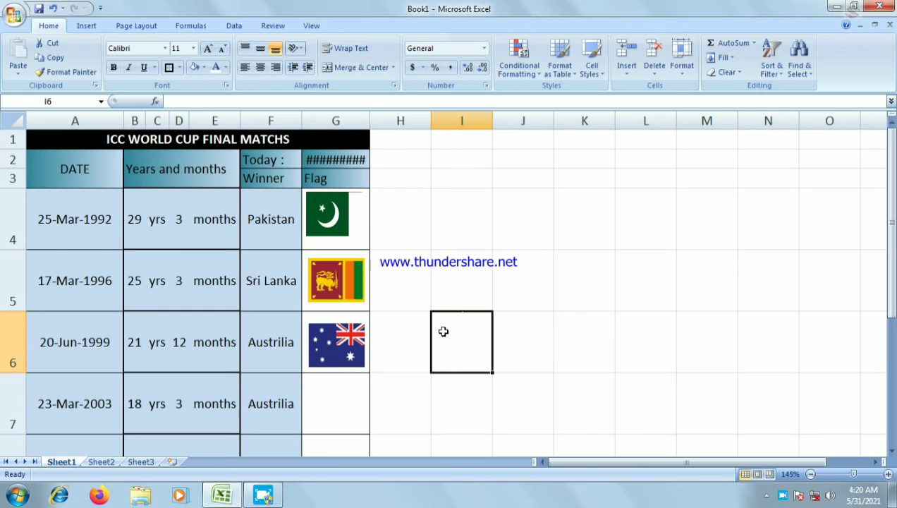
{"action": "scroll", "coordinate": [465, 293], "scroll_direction": "down", "scroll_amount": 1}
Step: Copy the Australia flag from G6 into G7 and G8 for the 2003 and 2007 finals
{"action": "scroll", "coordinate": [467, 330], "scroll_direction": "down", "scroll_amount": 1}
{"action": "scroll", "coordinate": [431, 342], "scroll_direction": "up", "scroll_amount": 1}
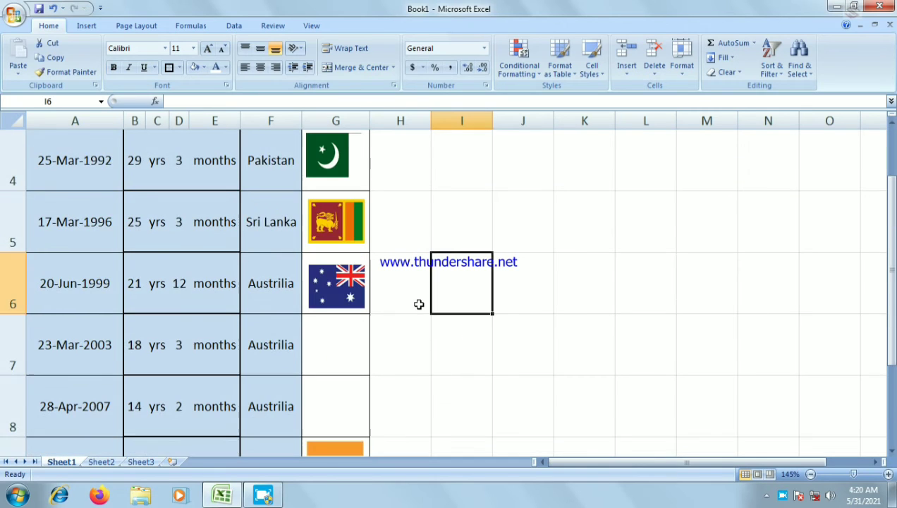
{"action": "left_click_drag", "start_coordinate": [352, 304], "coordinate": [352, 364]}
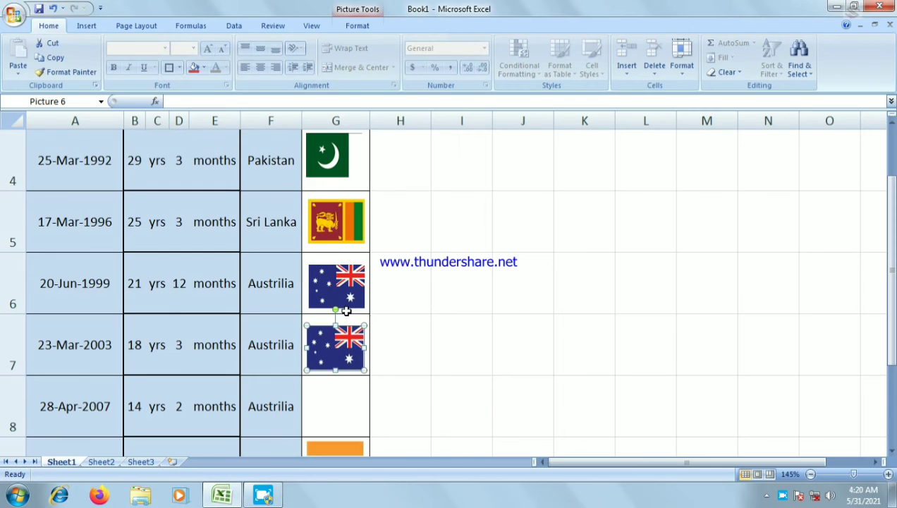
{"action": "left_click_drag", "start_coordinate": [343, 346], "coordinate": [344, 399]}
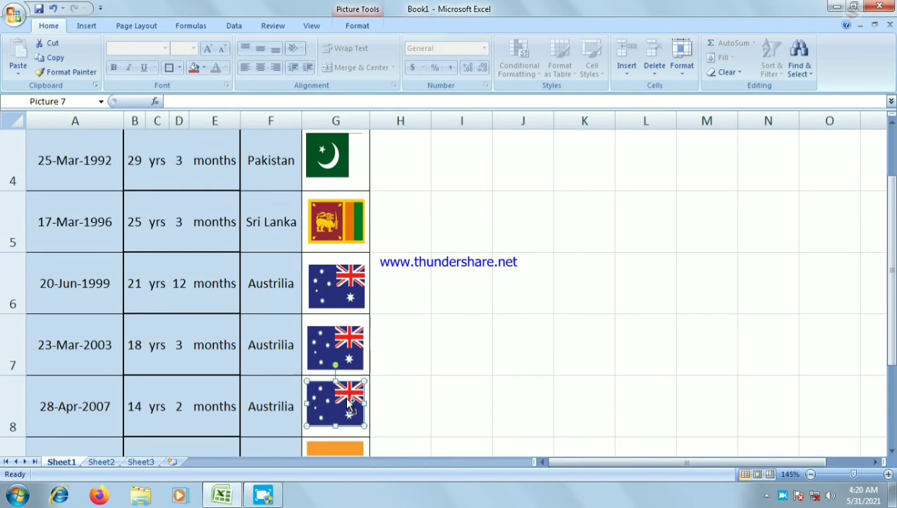
{"action": "scroll", "coordinate": [449, 345], "scroll_direction": "down", "scroll_amount": 1}
{"action": "scroll", "coordinate": [449, 345], "scroll_direction": "up", "scroll_amount": 1}
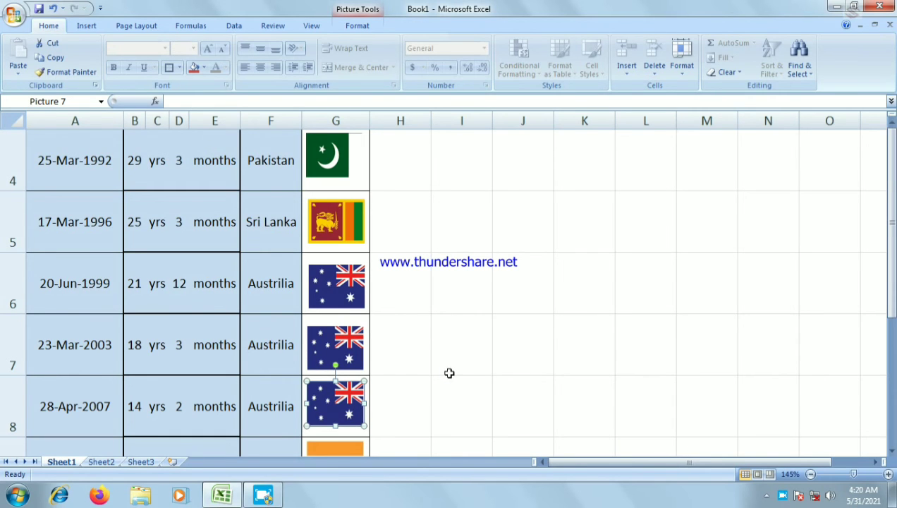
{"action": "scroll", "coordinate": [449, 349], "scroll_direction": "down", "scroll_amount": 4, "text": "ctrl"}
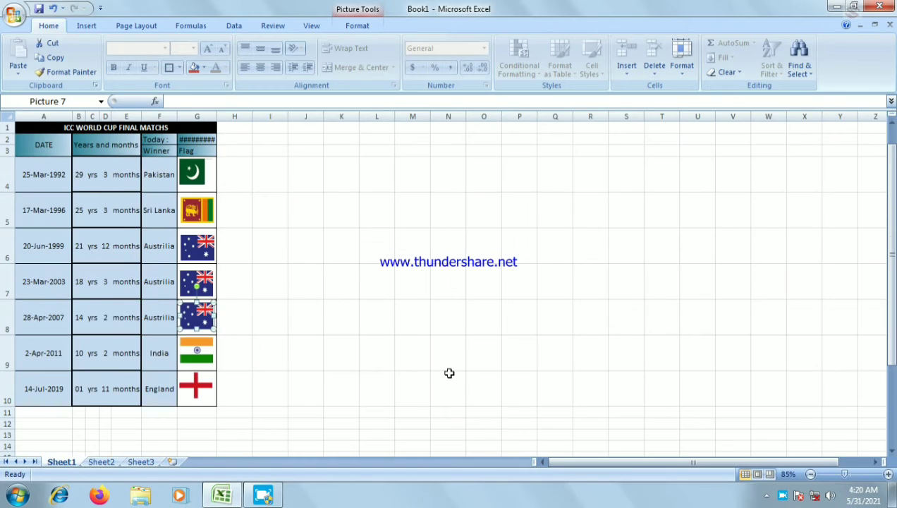
Step: Widen column G so the date fits, and enlarge the Pakistan flag to fill G4
{"action": "scroll", "coordinate": [449, 373], "scroll_direction": "up", "scroll_amount": 3, "text": "ctrl"}
{"action": "scroll", "coordinate": [434, 365], "scroll_direction": "up", "scroll_amount": 1}
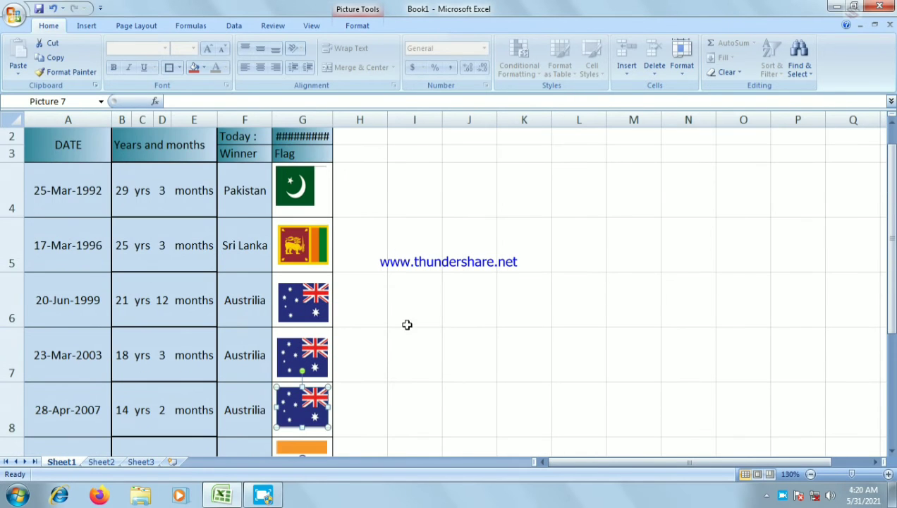
{"action": "left_click", "coordinate": [315, 183]}
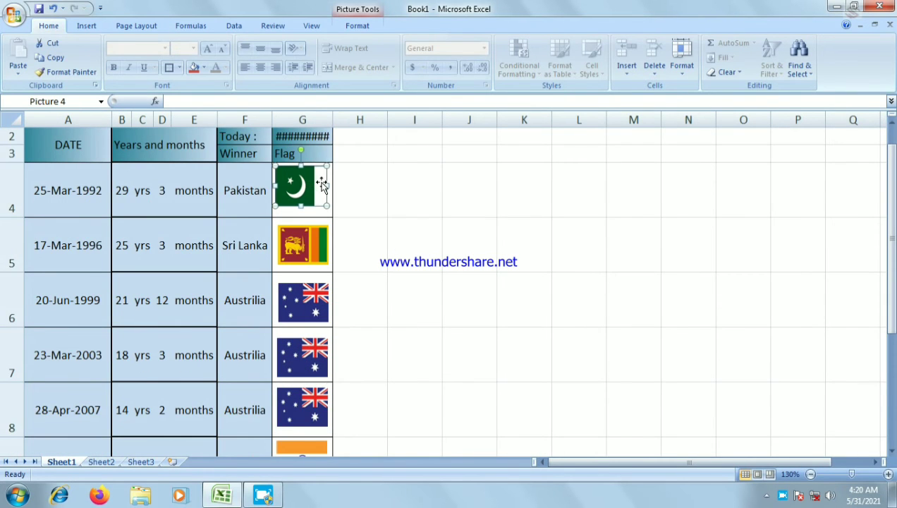
{"action": "scroll", "coordinate": [326, 155], "scroll_direction": "up", "scroll_amount": 1}
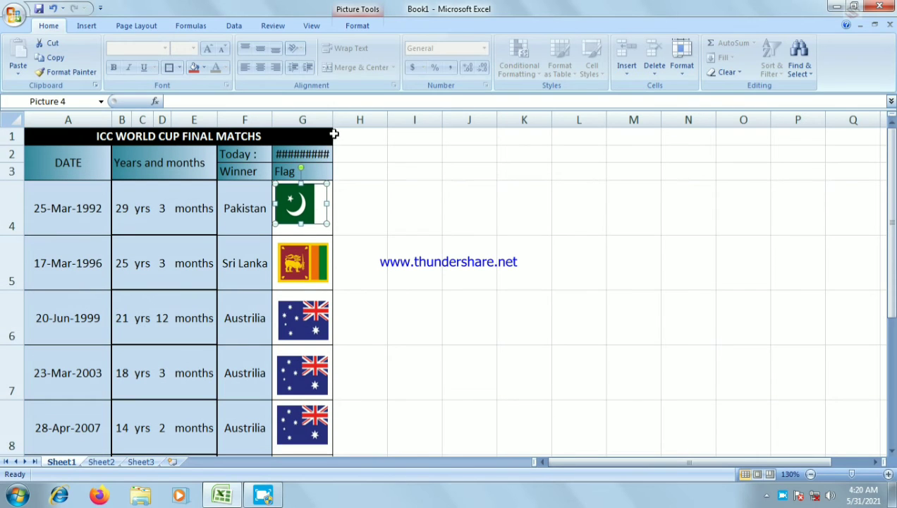
{"action": "left_click_drag", "start_coordinate": [333, 120], "coordinate": [347, 120]}
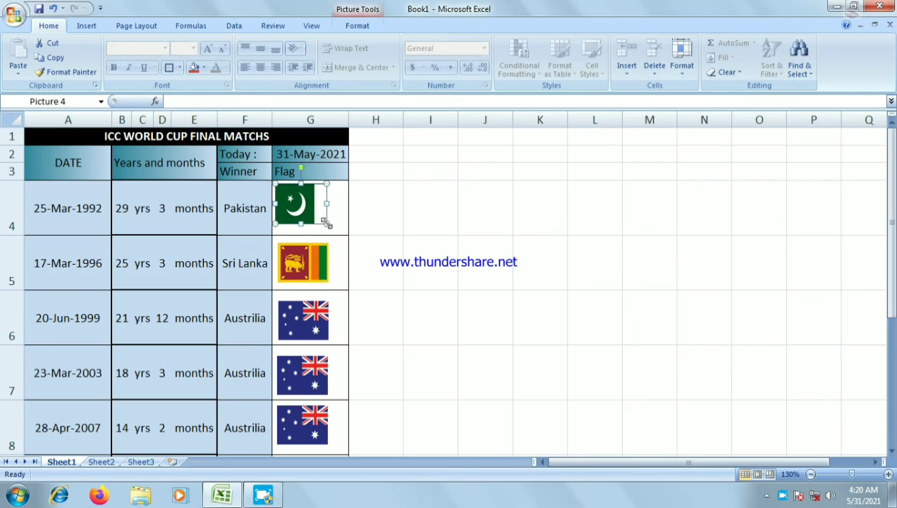
{"action": "left_click_drag", "start_coordinate": [327, 224], "coordinate": [337, 232]}
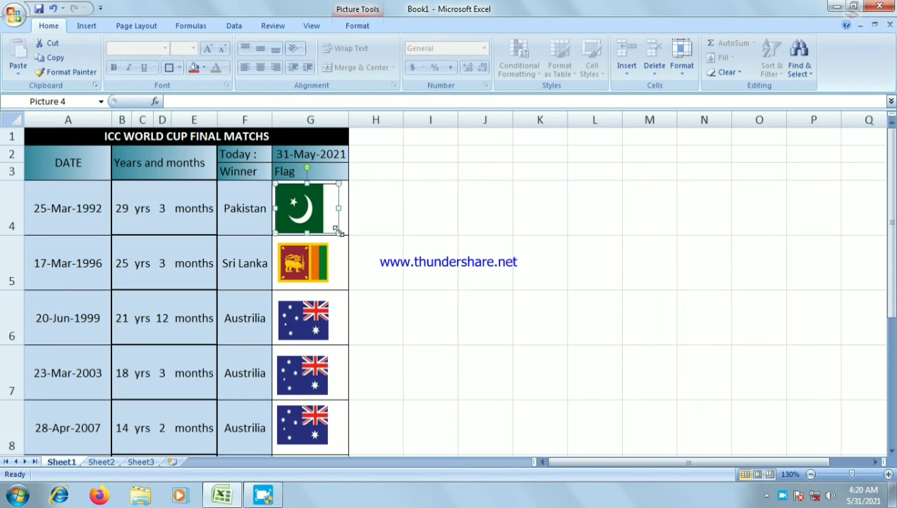
{"action": "left_click_drag", "start_coordinate": [339, 209], "coordinate": [345, 209]}
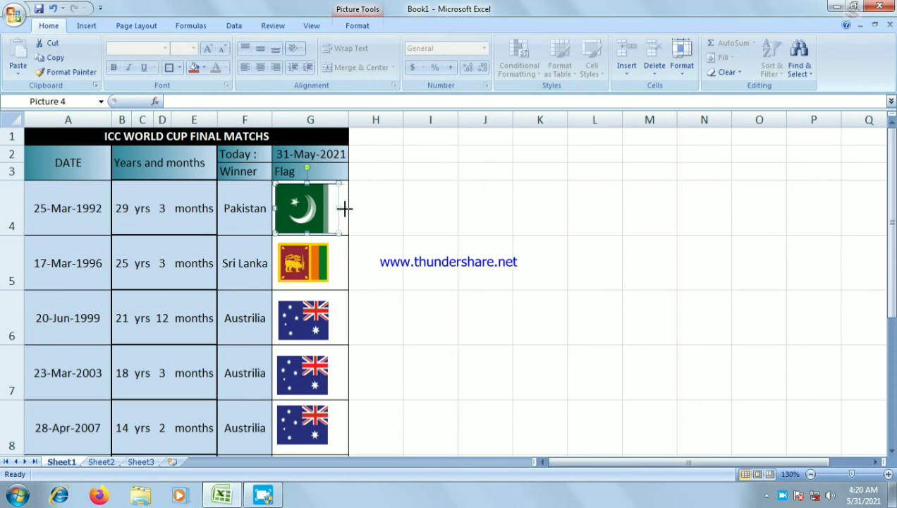
Step: Stretch the Sri Lanka flag and the 1999 Australia flag to fill their cells
{"action": "left_click", "coordinate": [308, 264]}
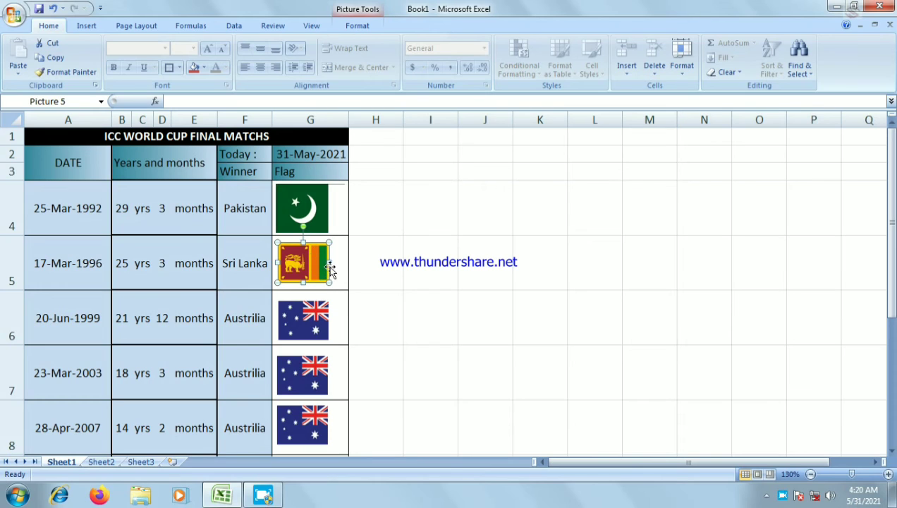
{"action": "mouse_move", "coordinate": [330, 263]}
{"action": "left_mouse_down"}
{"action": "mouse_move", "coordinate": [340, 262]}
{"action": "mouse_move", "coordinate": [342, 289]}
{"action": "mouse_move", "coordinate": [313, 264]}
{"action": "left_mouse_up"}
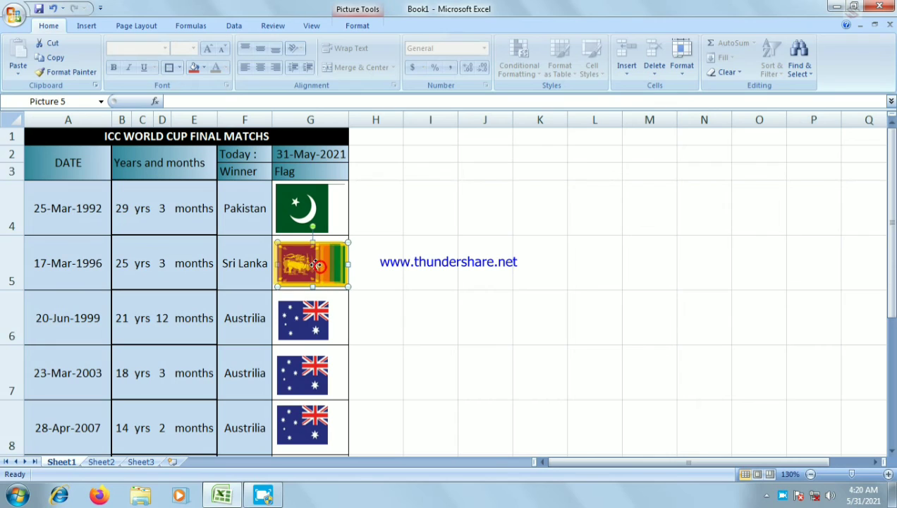
{"action": "left_click", "coordinate": [323, 320]}
{"action": "left_click_drag", "start_coordinate": [329, 321], "coordinate": [344, 322]}
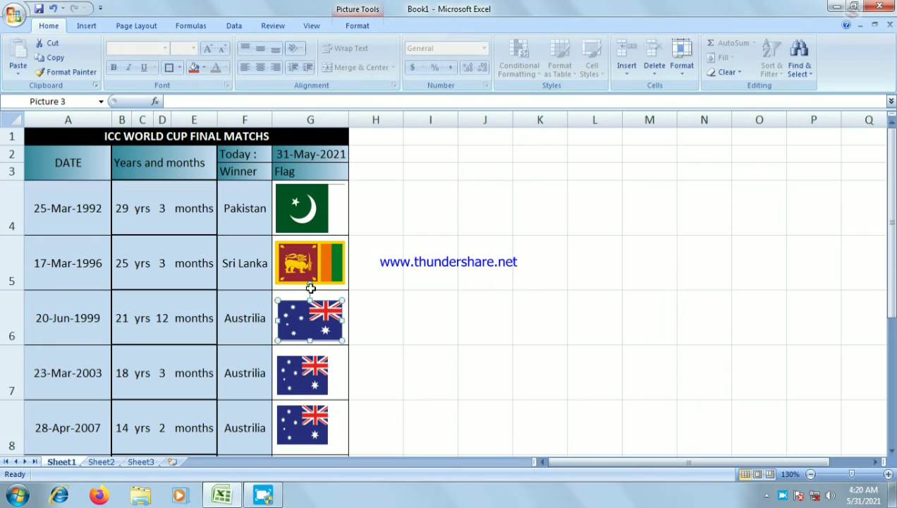
{"action": "left_click_drag", "start_coordinate": [309, 296], "coordinate": [310, 291]}
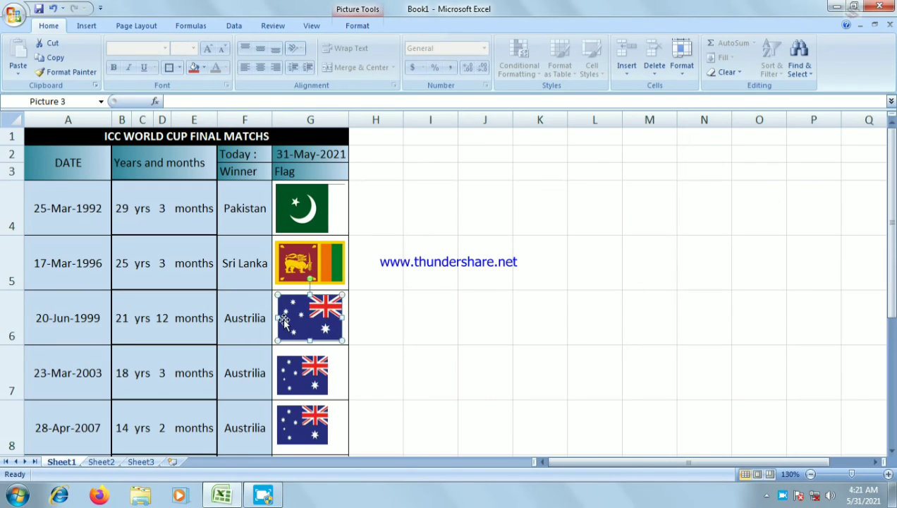
Step: Replace the undersized Australia flags in rows 7 and 8 with copies of the resized one
{"action": "left_click", "coordinate": [308, 372]}
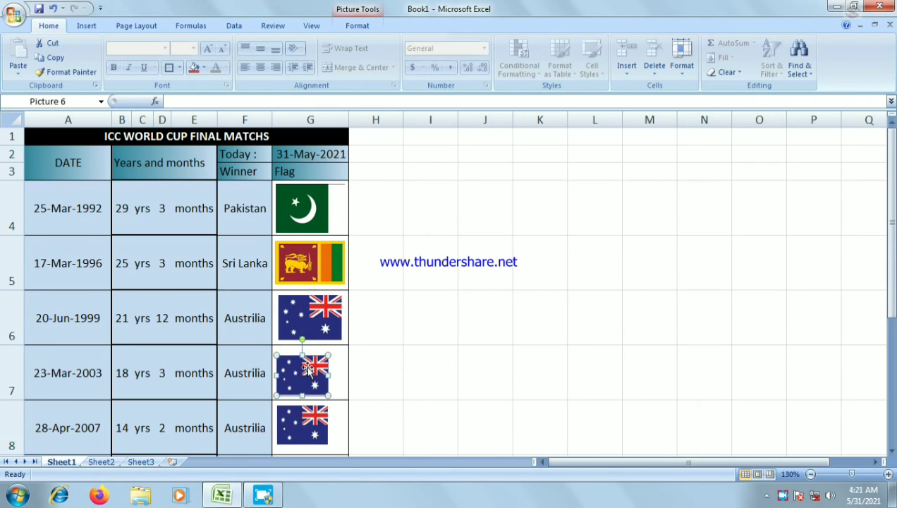
{"action": "key", "text": "Delete"}
{"action": "left_click", "coordinate": [315, 421]}
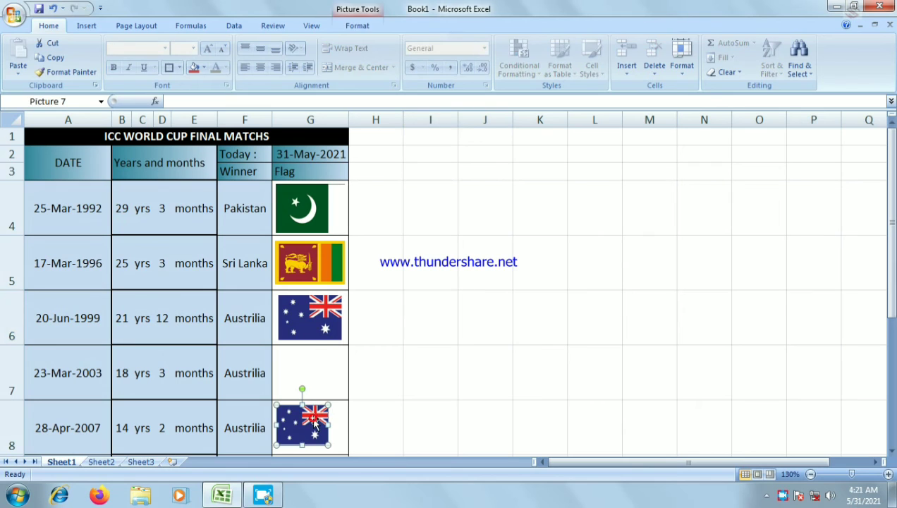
{"action": "key", "text": "Delete"}
{"action": "left_click_drag", "start_coordinate": [317, 338], "coordinate": [314, 445]}
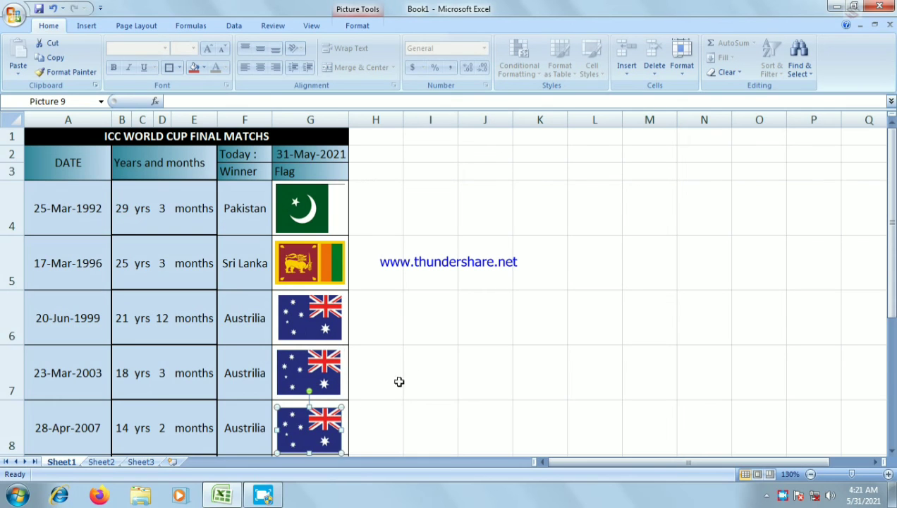
{"action": "scroll", "coordinate": [399, 381], "scroll_direction": "down", "scroll_amount": 1}
{"action": "scroll", "coordinate": [402, 384], "scroll_direction": "down", "scroll_amount": 2}
{"action": "scroll", "coordinate": [360, 405], "scroll_direction": "up", "scroll_amount": 1}
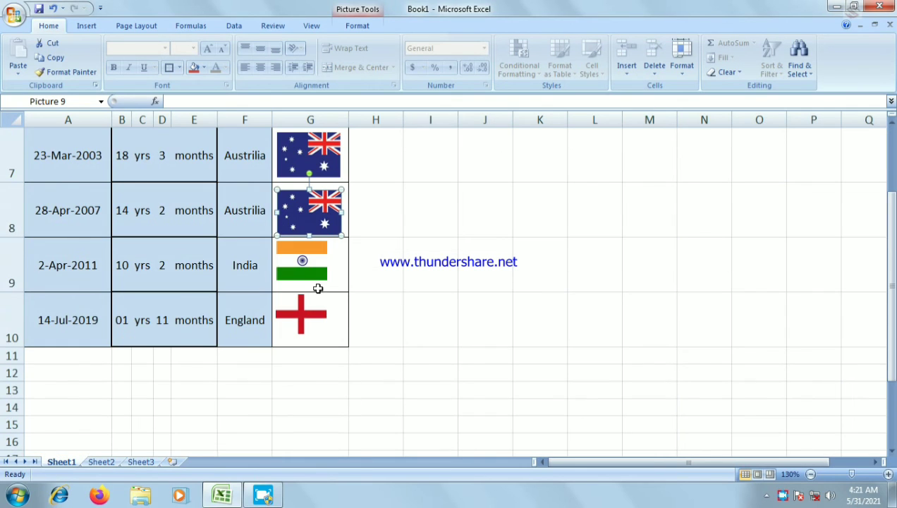
Step: Resize the India and England flags to fill G9 and G10, turning England upright
{"action": "left_click", "coordinate": [314, 274]}
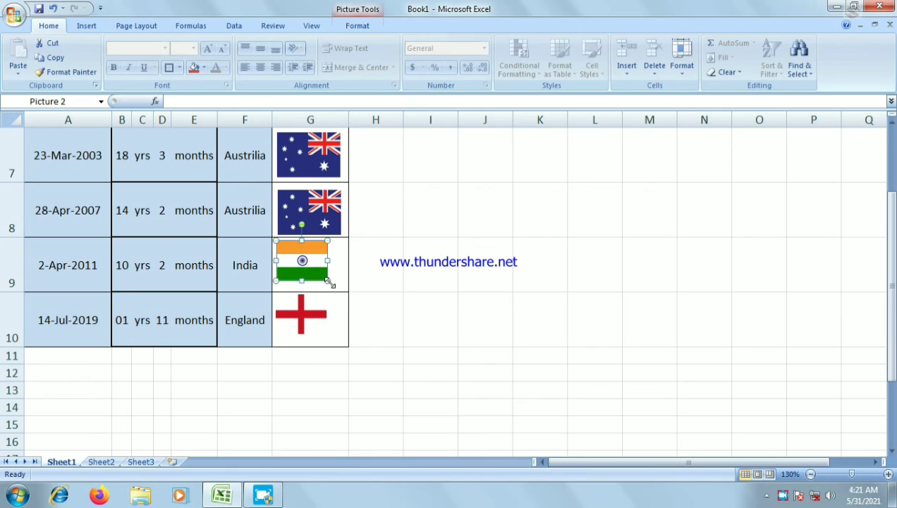
{"action": "mouse_move", "coordinate": [328, 281]}
{"action": "left_mouse_down"}
{"action": "mouse_move", "coordinate": [340, 287]}
{"action": "mouse_move", "coordinate": [346, 265]}
{"action": "mouse_move", "coordinate": [298, 263]}
{"action": "left_mouse_up"}
{"action": "left_click", "coordinate": [302, 263]}
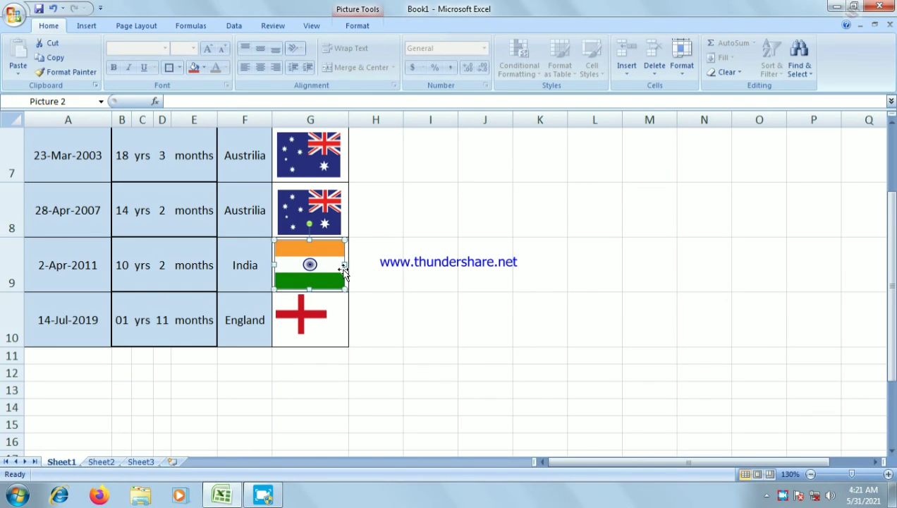
{"action": "left_click_drag", "start_coordinate": [342, 290], "coordinate": [339, 285]}
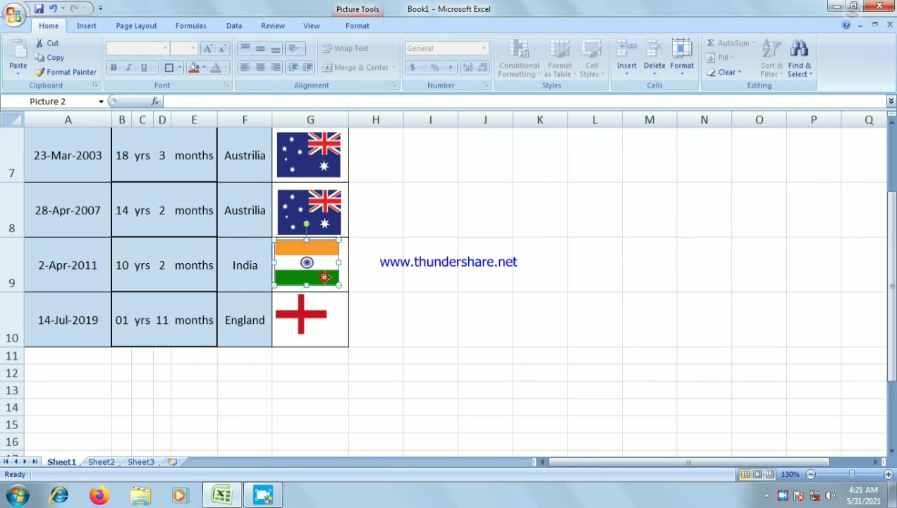
{"action": "left_click_drag", "start_coordinate": [325, 277], "coordinate": [328, 280]}
{"action": "left_click", "coordinate": [314, 314]}
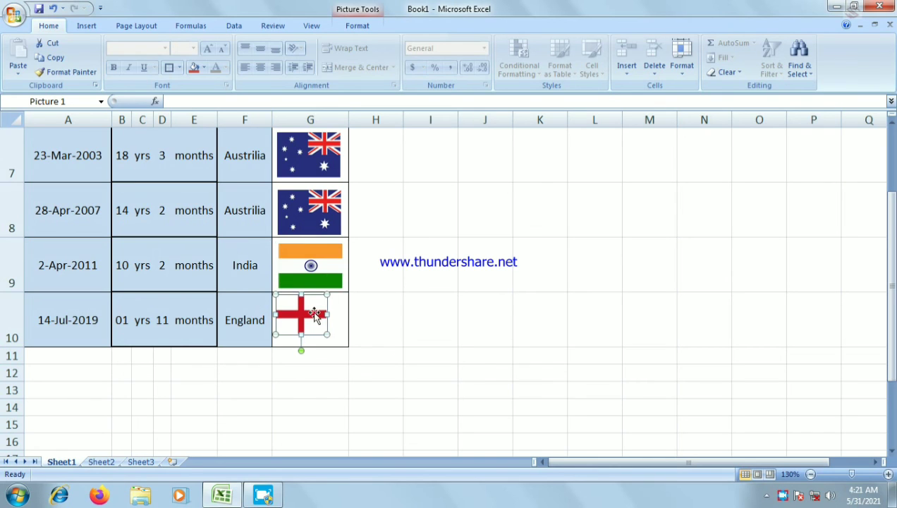
{"action": "mouse_move", "coordinate": [328, 336]}
{"action": "left_mouse_down"}
{"action": "mouse_move", "coordinate": [337, 343]}
{"action": "mouse_move", "coordinate": [344, 319]}
{"action": "left_mouse_up"}
{"action": "left_click_drag", "start_coordinate": [309, 359], "coordinate": [311, 292]}
{"action": "left_click", "coordinate": [367, 305]}
{"action": "scroll", "coordinate": [453, 308], "scroll_direction": "up", "scroll_amount": 2}
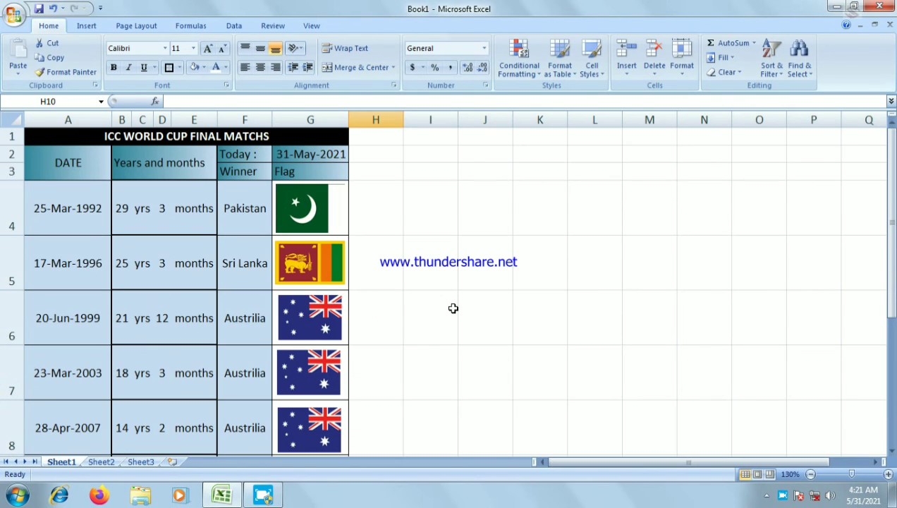
{"action": "scroll", "coordinate": [412, 293], "scroll_direction": "down", "scroll_amount": 1}
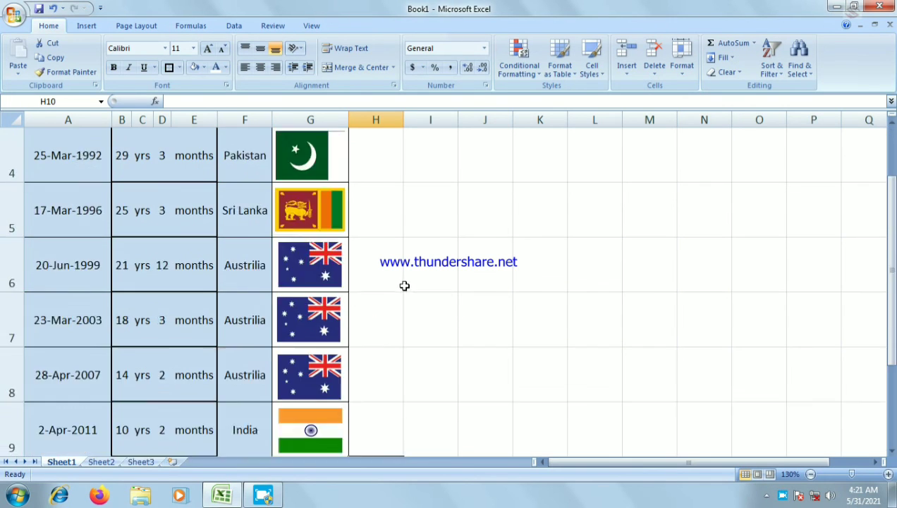
{"action": "scroll", "coordinate": [404, 286], "scroll_direction": "up", "scroll_amount": 1}
{"action": "left_click", "coordinate": [323, 192]}
{"action": "right_click", "coordinate": [327, 192]}
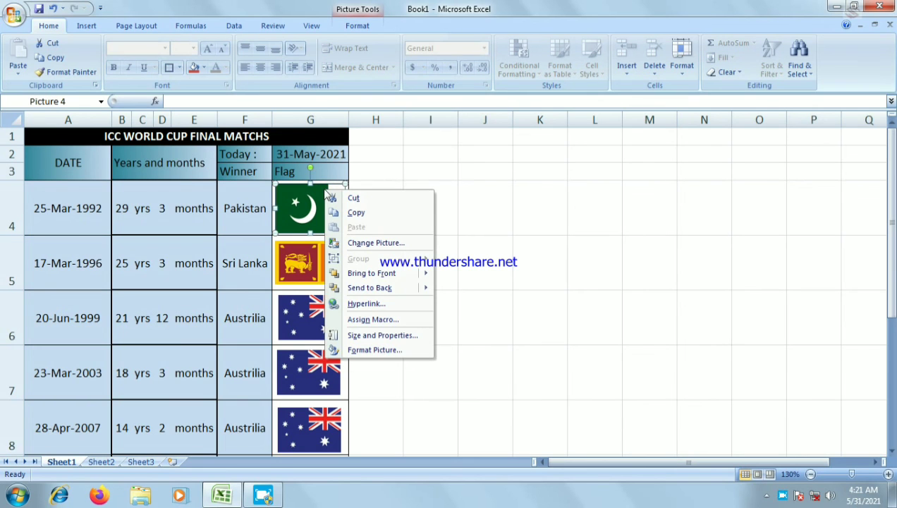
{"action": "left_click", "coordinate": [374, 335]}
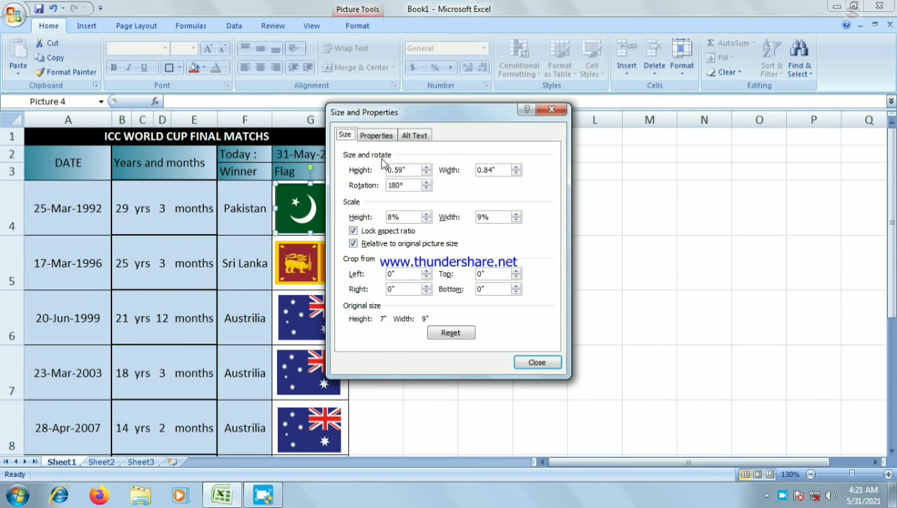
{"action": "left_click", "coordinate": [383, 138]}
{"action": "left_click", "coordinate": [367, 180]}
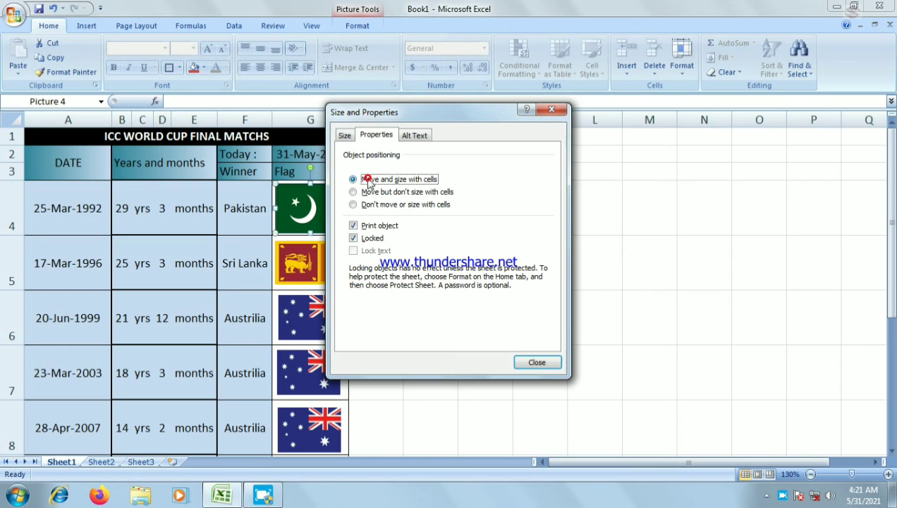
{"action": "left_click", "coordinate": [536, 361]}
{"action": "left_click", "coordinate": [309, 257]}
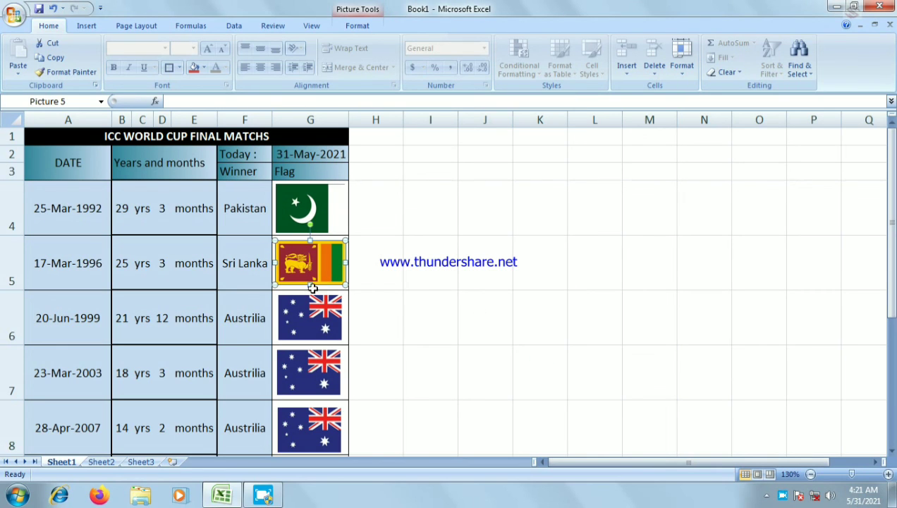
{"action": "left_click", "coordinate": [315, 327]}
{"action": "left_click", "coordinate": [317, 377]}
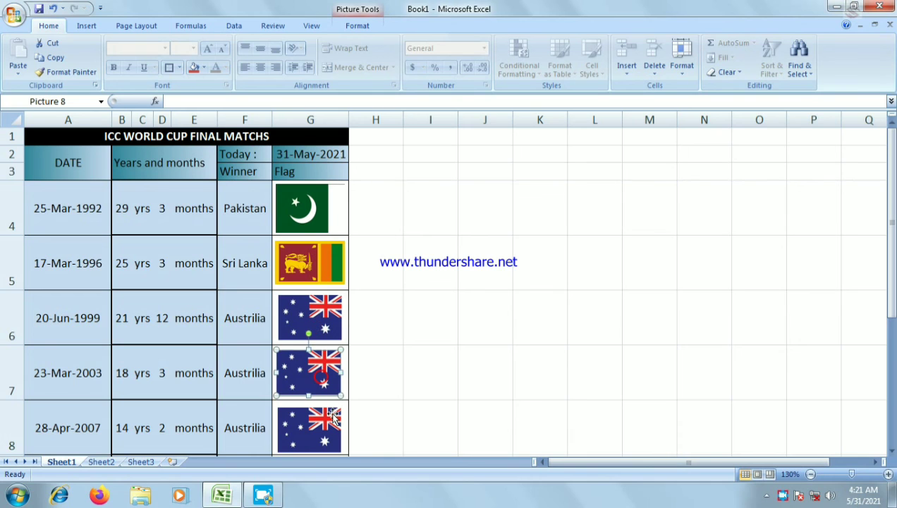
{"action": "left_click", "coordinate": [330, 415]}
{"action": "scroll", "coordinate": [393, 410], "scroll_direction": "down", "scroll_amount": 2}
{"action": "left_click", "coordinate": [311, 273]}
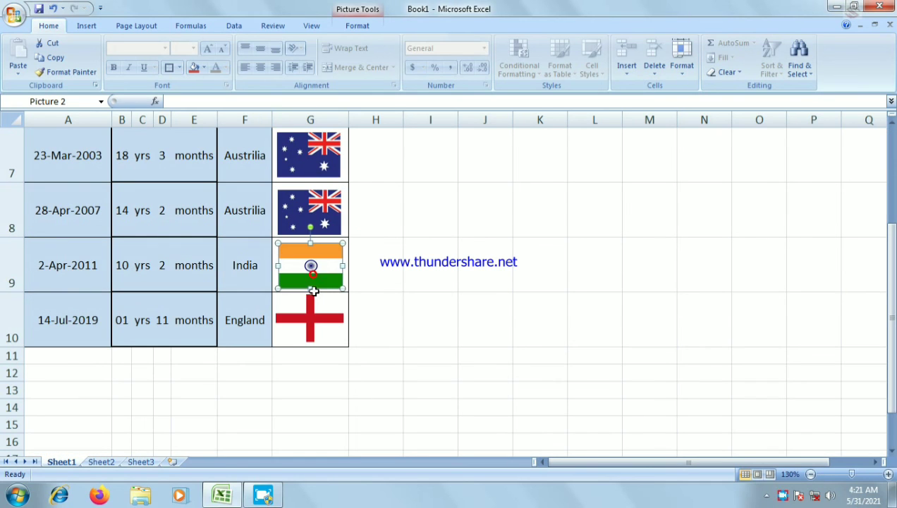
{"action": "left_click", "coordinate": [310, 300]}
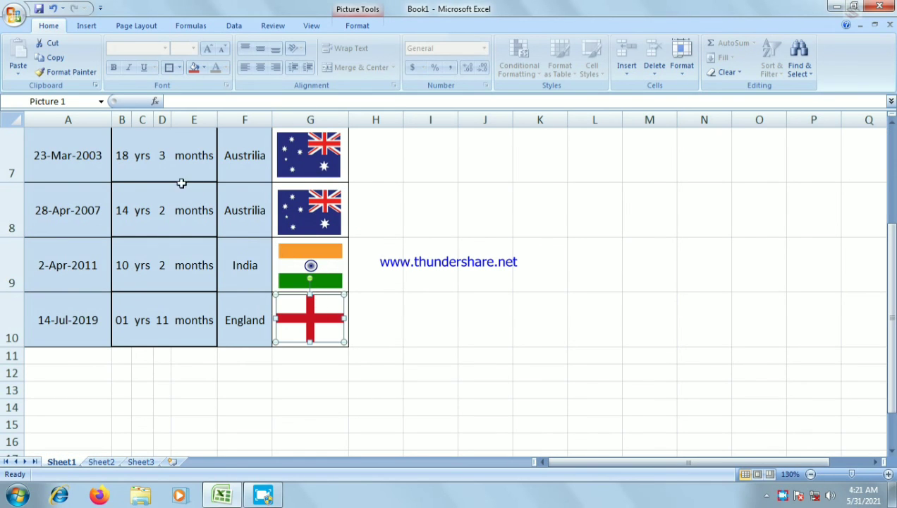
{"action": "scroll", "coordinate": [341, 159], "scroll_direction": "up", "scroll_amount": 2}
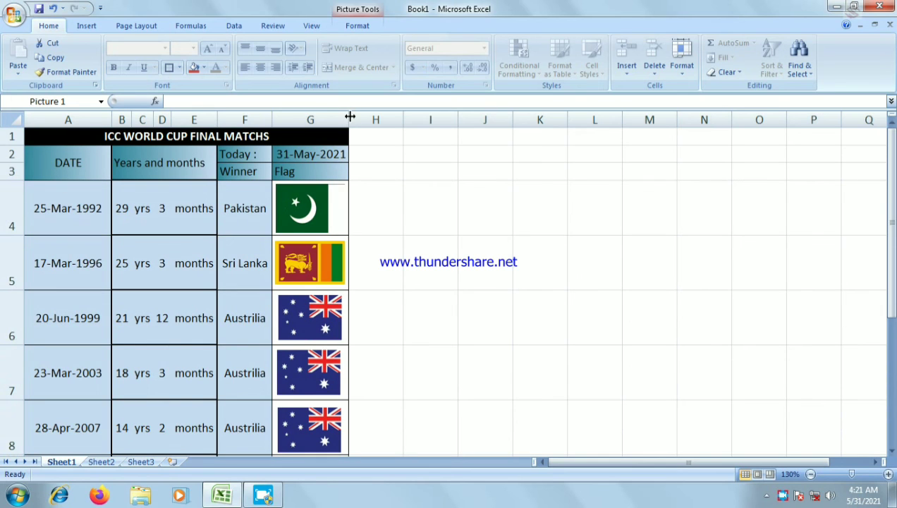
{"action": "left_click_drag", "start_coordinate": [349, 120], "coordinate": [319, 120]}
{"action": "key", "text": "ctrl+z"}
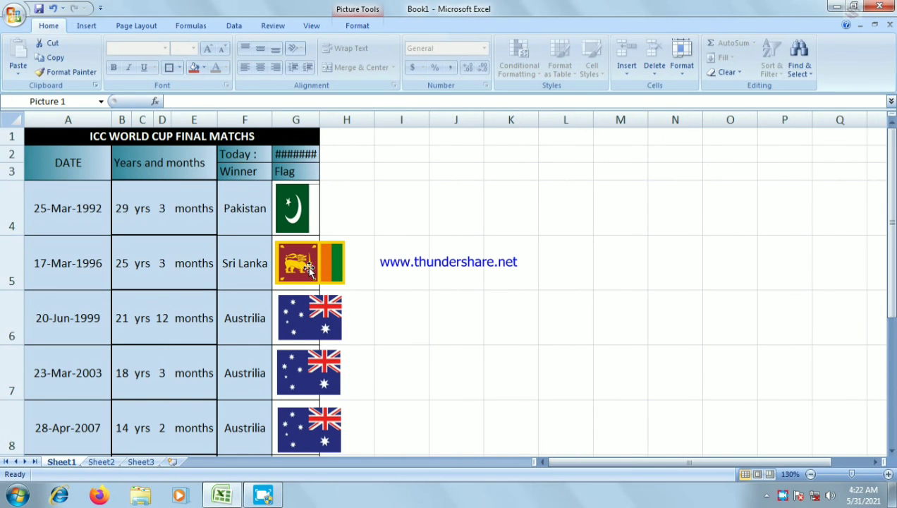
{"action": "scroll", "coordinate": [309, 272], "scroll_direction": "down", "scroll_amount": 2}
{"action": "scroll", "coordinate": [323, 200], "scroll_direction": "up", "scroll_amount": 2}
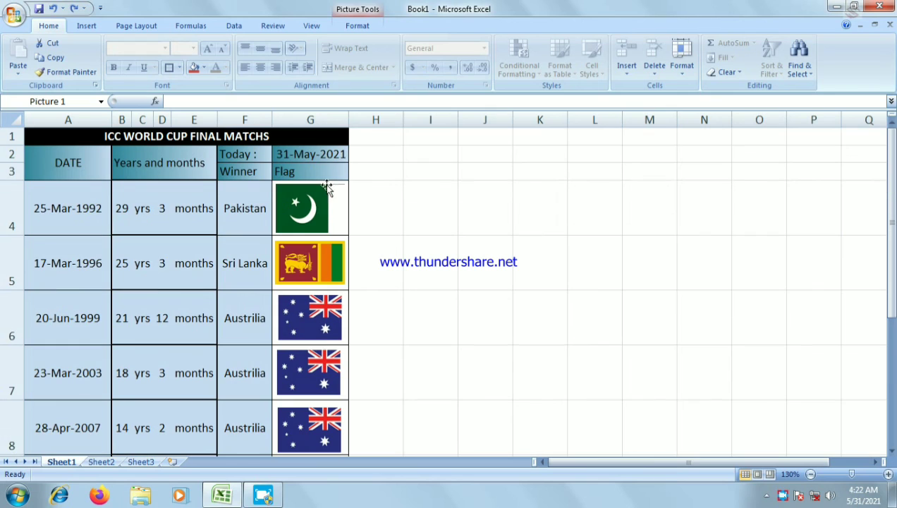
Step: Set the Sri Lanka flag and the row 6 Australia flag to move and size with cells
{"action": "left_click", "coordinate": [334, 265]}
{"action": "right_click", "coordinate": [333, 266]}
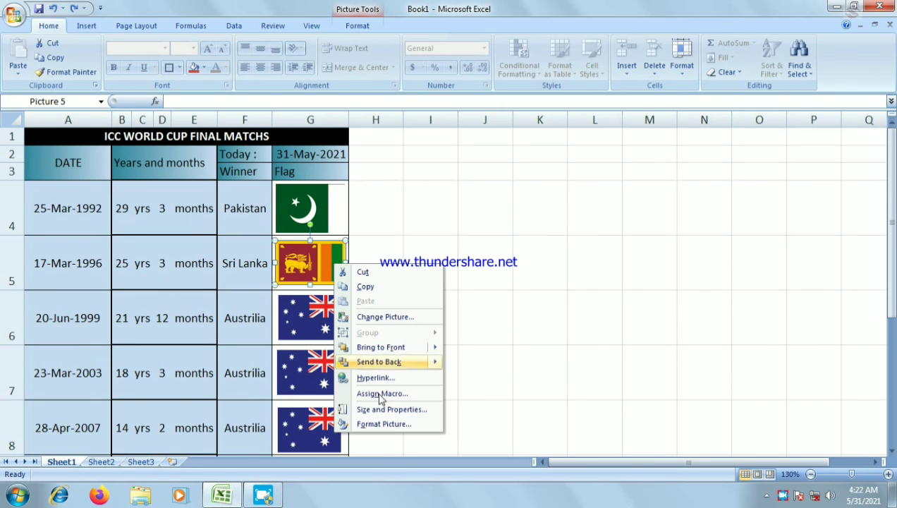
{"action": "left_click", "coordinate": [385, 410]}
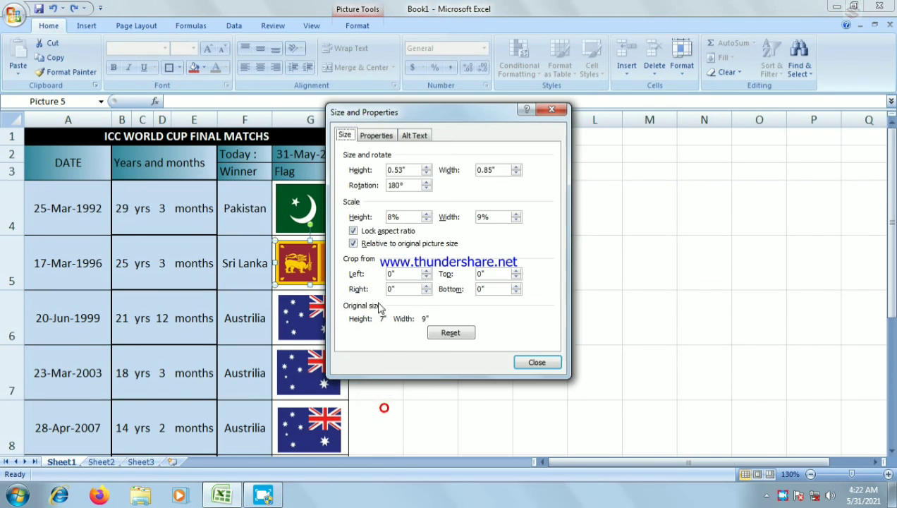
{"action": "left_click", "coordinate": [374, 135]}
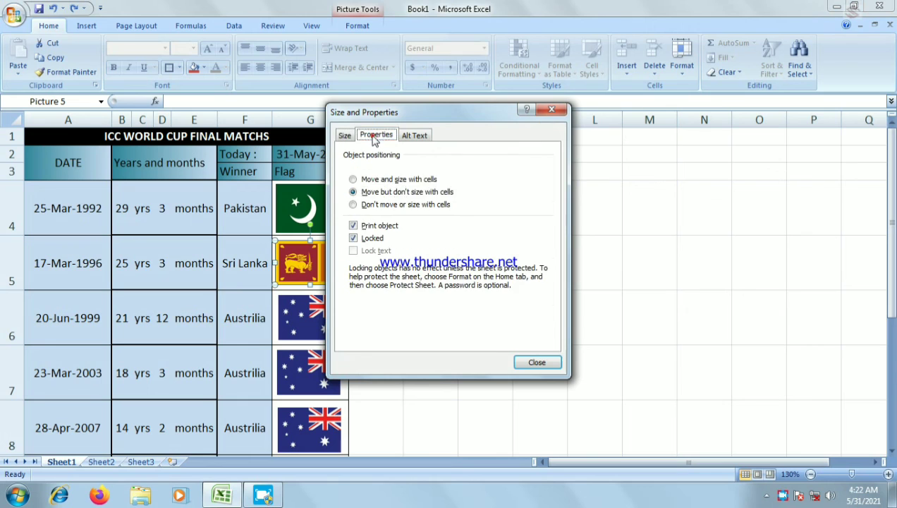
{"action": "left_click", "coordinate": [365, 180]}
{"action": "left_click", "coordinate": [530, 365]}
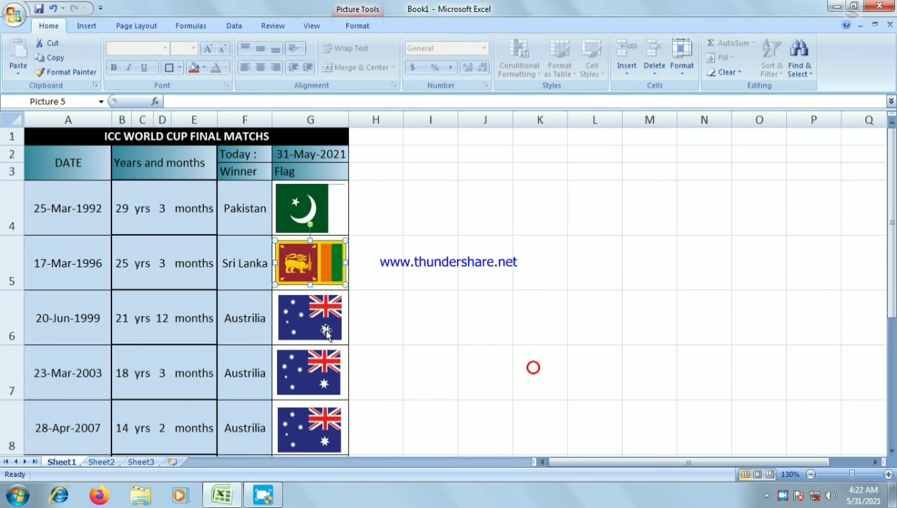
{"action": "left_click", "coordinate": [326, 331]}
{"action": "right_click", "coordinate": [325, 330]}
{"action": "left_click", "coordinate": [375, 308]}
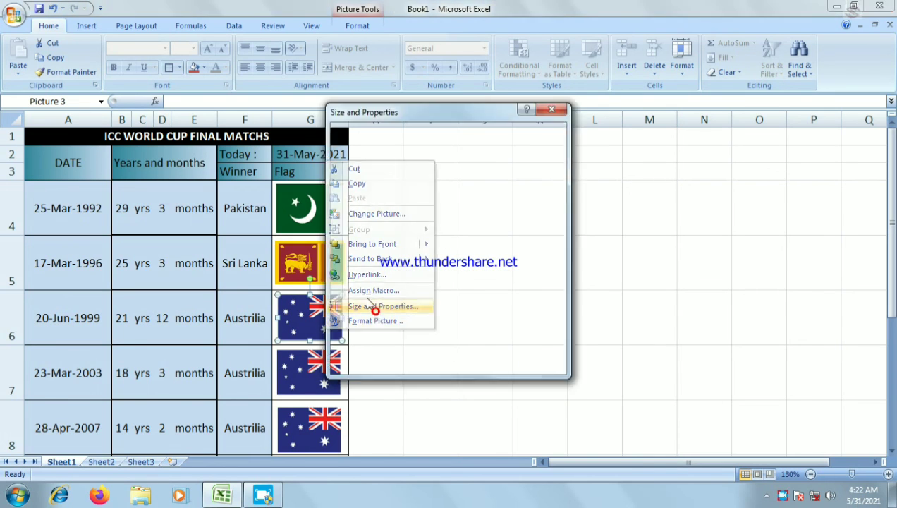
{"action": "left_click", "coordinate": [376, 135]}
{"action": "left_click", "coordinate": [375, 179]}
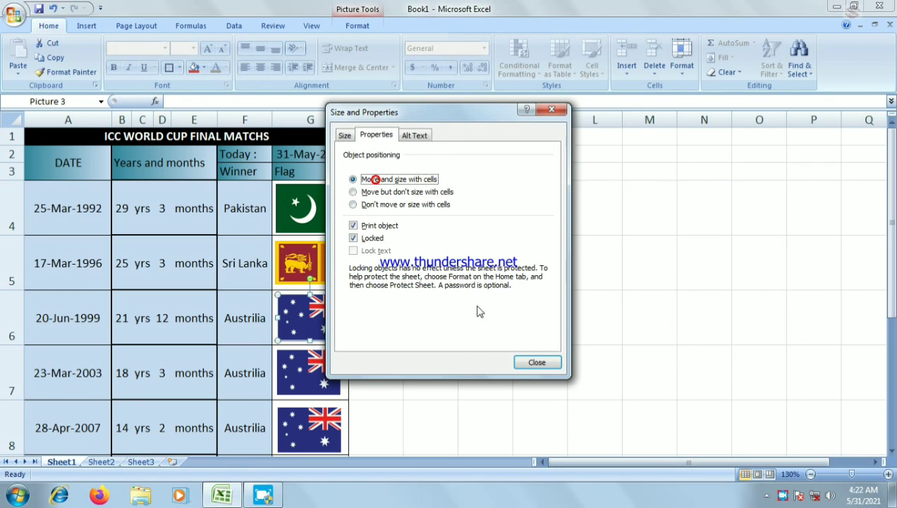
{"action": "left_click", "coordinate": [526, 360]}
Step: Set the row 7 and row 8 Australia flags to move and size with cells
{"action": "left_click", "coordinate": [304, 370]}
{"action": "right_click", "coordinate": [304, 371]}
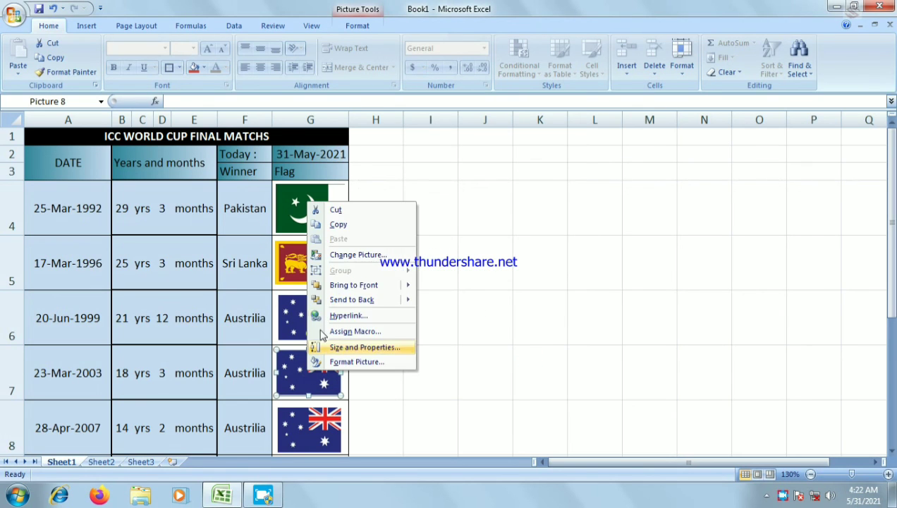
{"action": "left_click", "coordinate": [348, 344]}
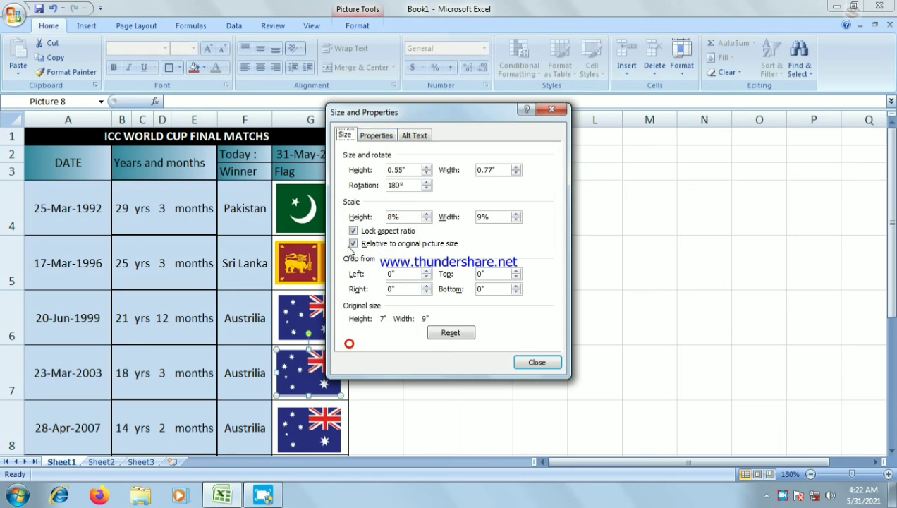
{"action": "left_click", "coordinate": [376, 135]}
{"action": "left_click", "coordinate": [374, 179]}
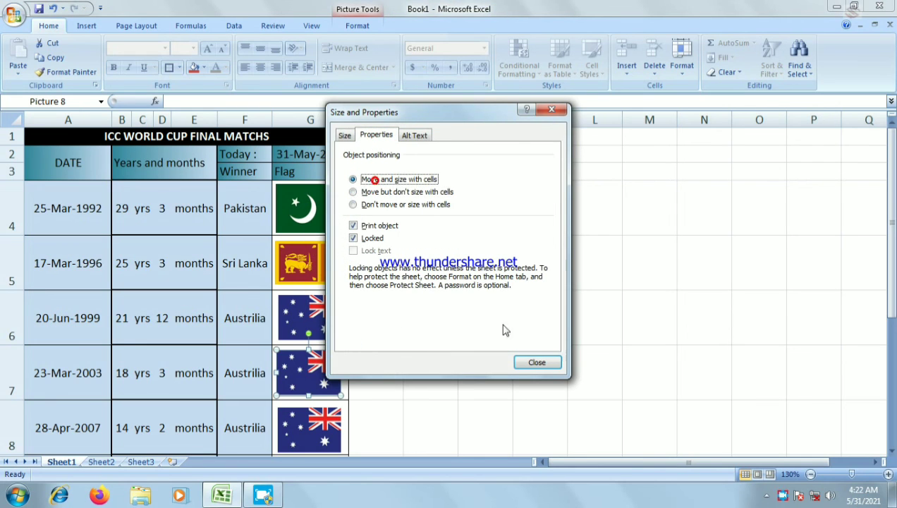
{"action": "left_click", "coordinate": [525, 362]}
{"action": "left_click", "coordinate": [307, 421]}
{"action": "right_click", "coordinate": [308, 422]}
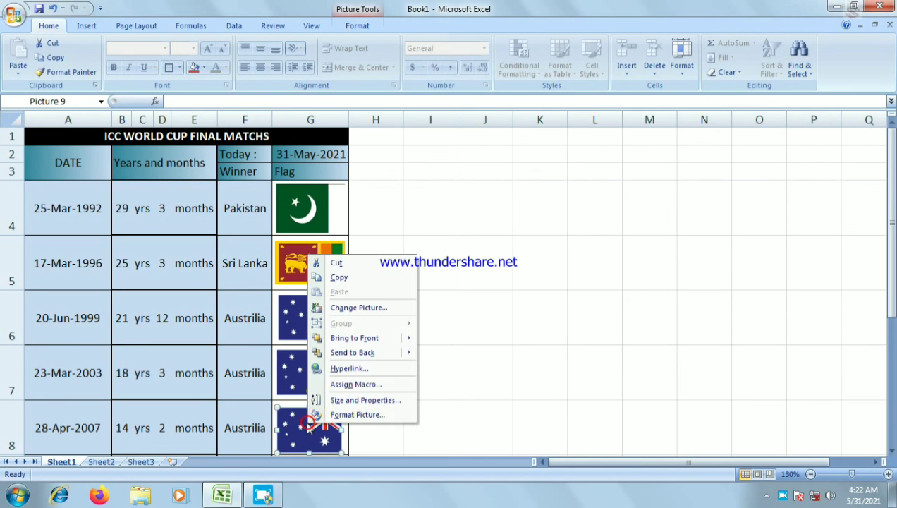
{"action": "left_click", "coordinate": [346, 400]}
{"action": "left_click", "coordinate": [376, 135]}
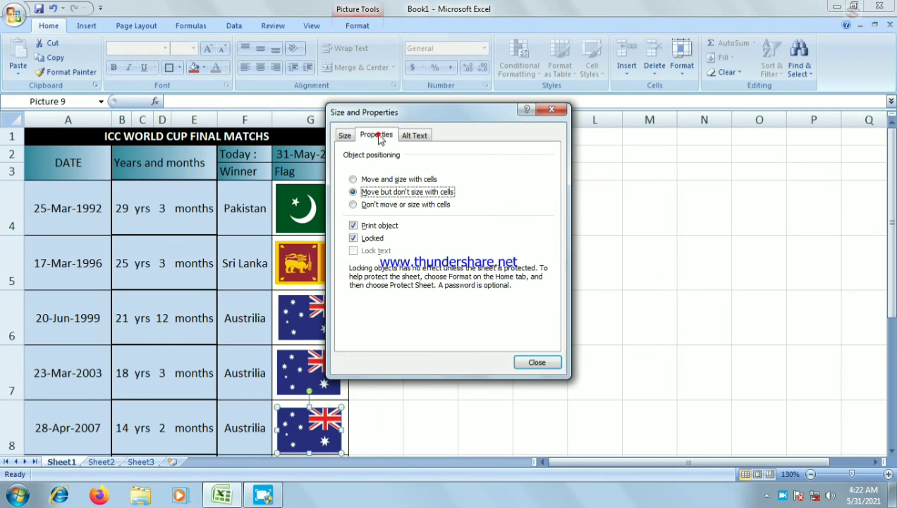
{"action": "left_click", "coordinate": [387, 180]}
{"action": "left_click", "coordinate": [537, 362]}
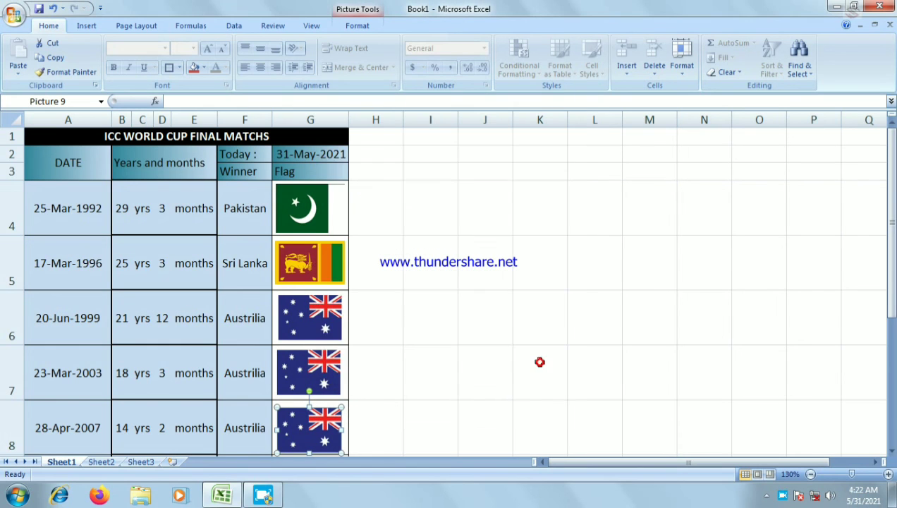
{"action": "scroll", "coordinate": [420, 324], "scroll_direction": "down", "scroll_amount": 2}
Step: Set the India flag in G9 to move and size with cells
{"action": "right_click", "coordinate": [332, 285]}
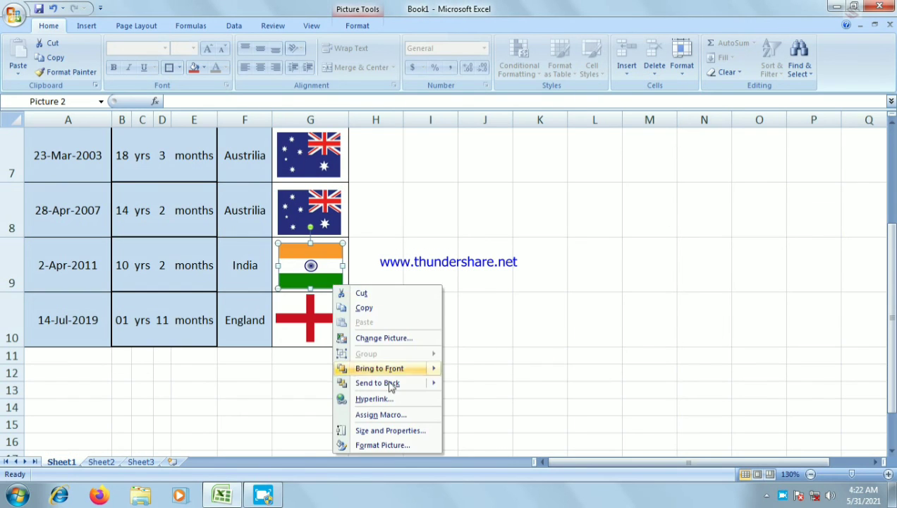
{"action": "left_click", "coordinate": [375, 435]}
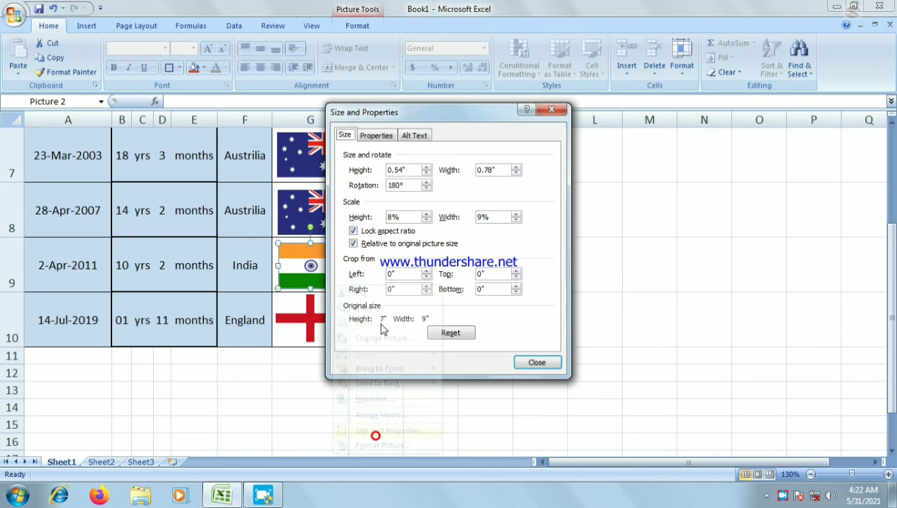
{"action": "left_click", "coordinate": [376, 134]}
{"action": "left_click", "coordinate": [402, 191]}
{"action": "left_click", "coordinate": [385, 179]}
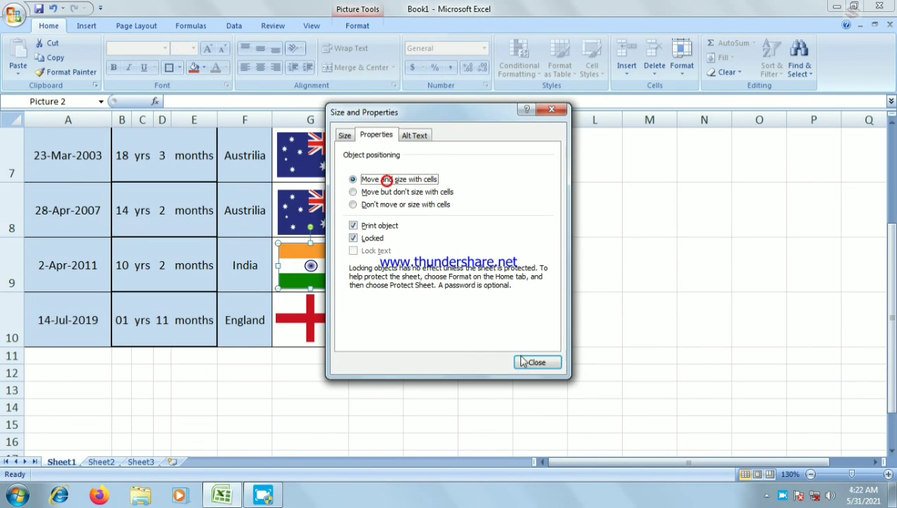
{"action": "left_click", "coordinate": [525, 361]}
Step: Set the England flag in G10 to move and size with cells
{"action": "left_click", "coordinate": [305, 325]}
{"action": "right_click", "coordinate": [305, 326]}
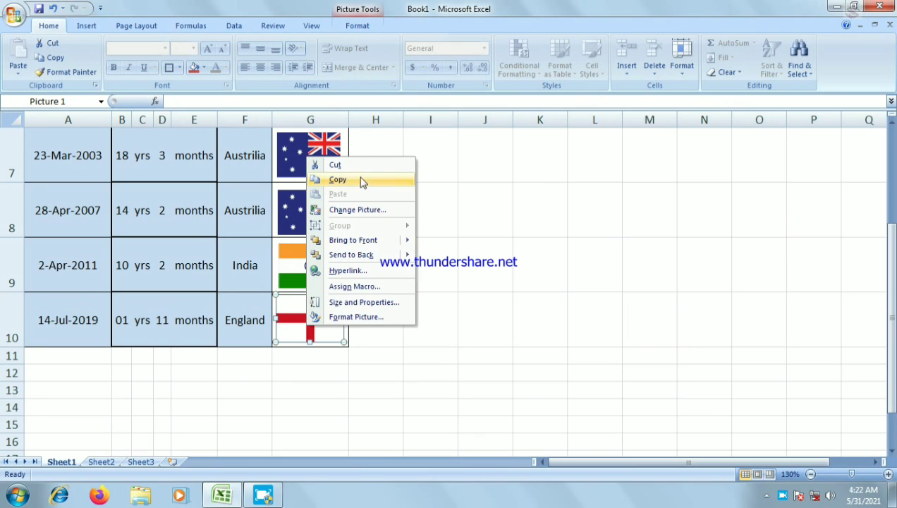
{"action": "left_click", "coordinate": [362, 302]}
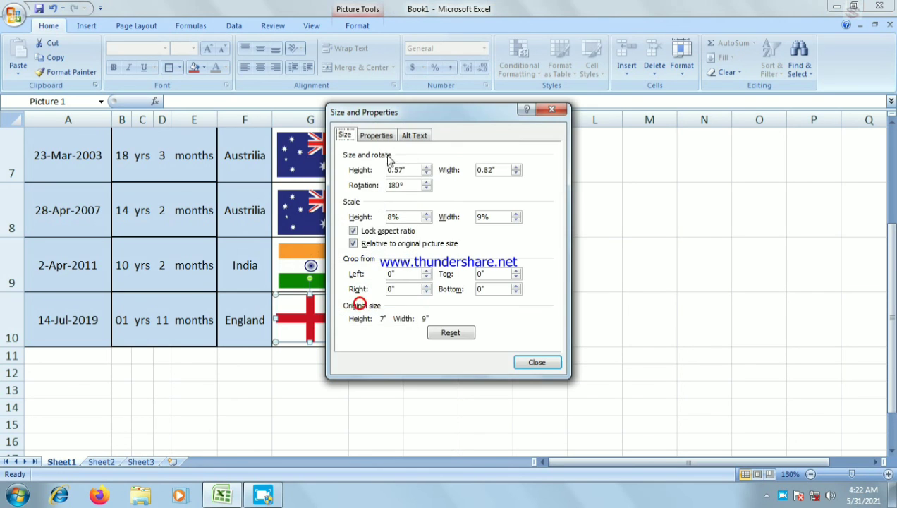
{"action": "left_click", "coordinate": [381, 134]}
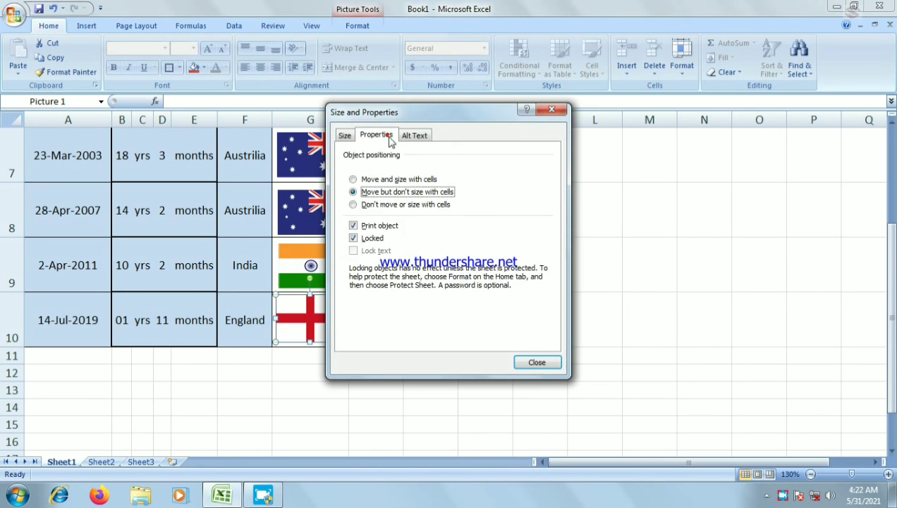
{"action": "left_click", "coordinate": [381, 179]}
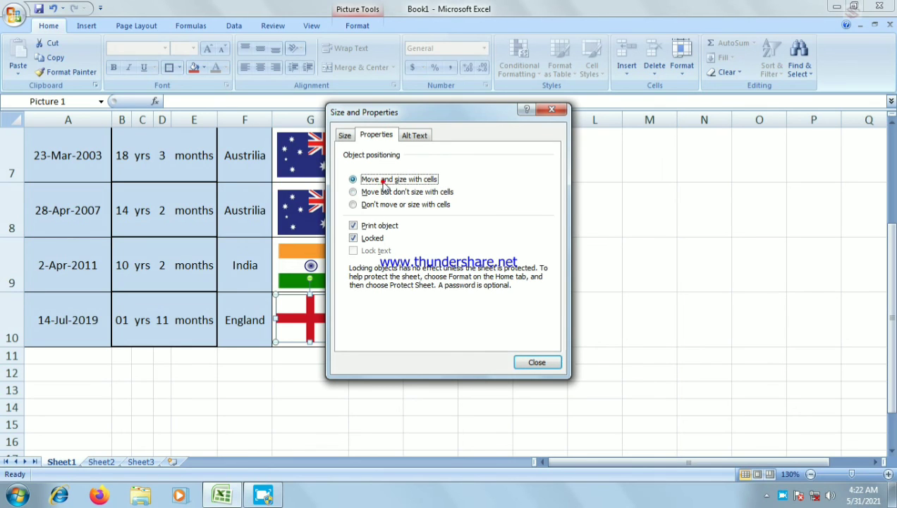
{"action": "left_click", "coordinate": [532, 364]}
{"action": "scroll", "coordinate": [169, 336], "scroll_direction": "up", "scroll_amount": 2}
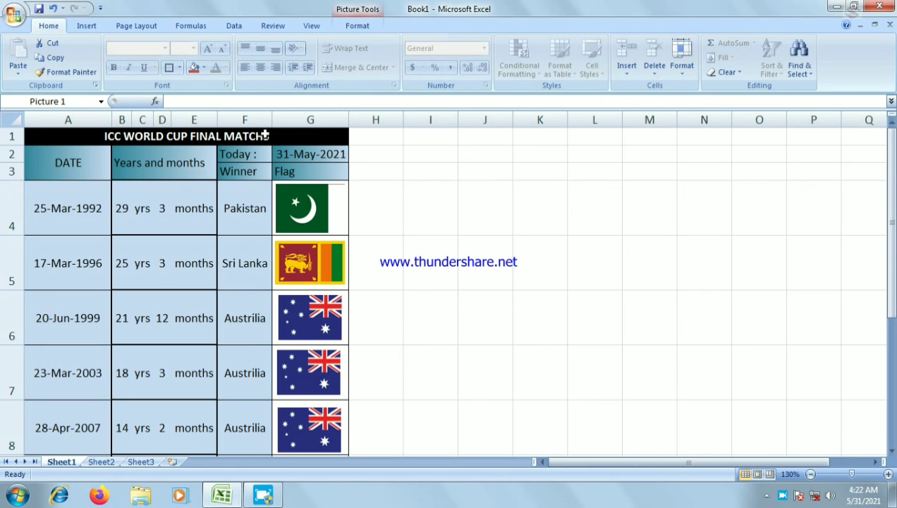
Step: Narrow the Winner column slightly and widen the Flag column, confirming the flags follow their cells
{"action": "left_click_drag", "start_coordinate": [274, 120], "coordinate": [271, 120]}
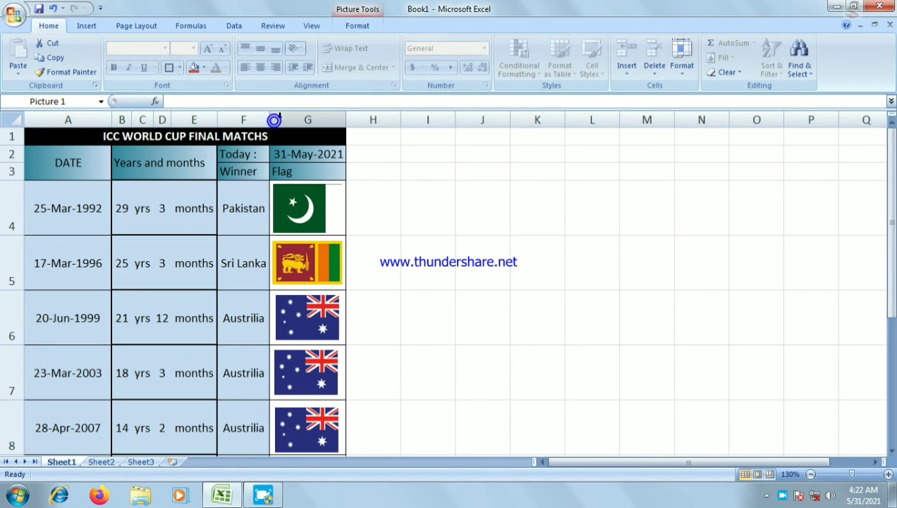
{"action": "left_click", "coordinate": [319, 196]}
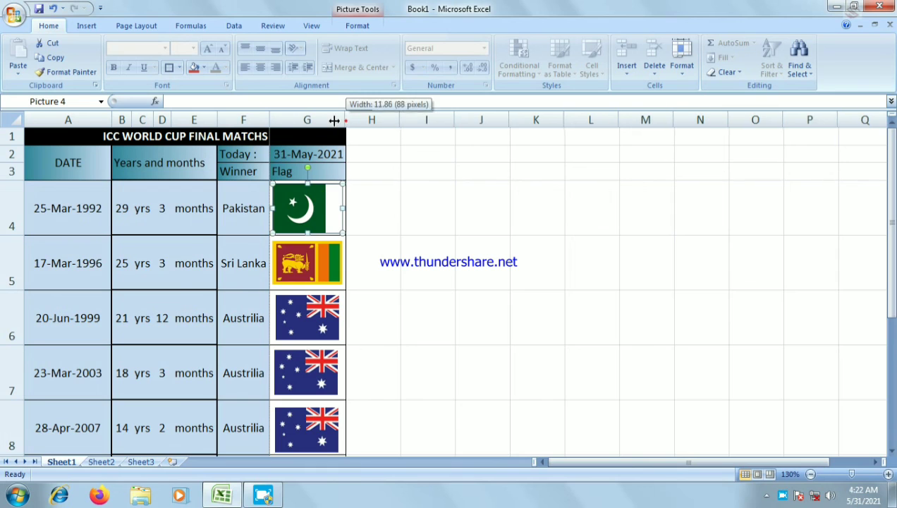
{"action": "mouse_move", "coordinate": [346, 121]}
{"action": "left_mouse_down"}
{"action": "mouse_move", "coordinate": [322, 121]}
{"action": "mouse_move", "coordinate": [354, 123]}
{"action": "left_mouse_up"}
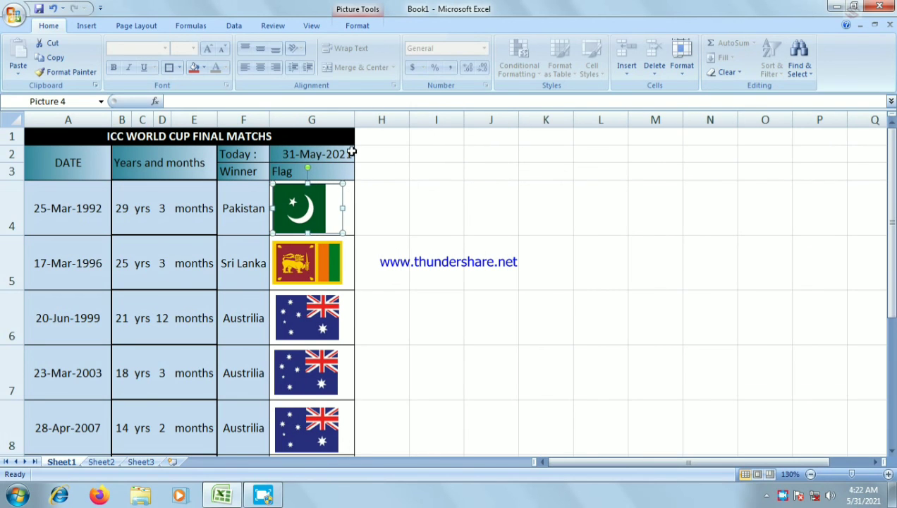
{"action": "left_click", "coordinate": [368, 208]}
{"action": "scroll", "coordinate": [461, 265], "scroll_direction": "down", "scroll_amount": 1}
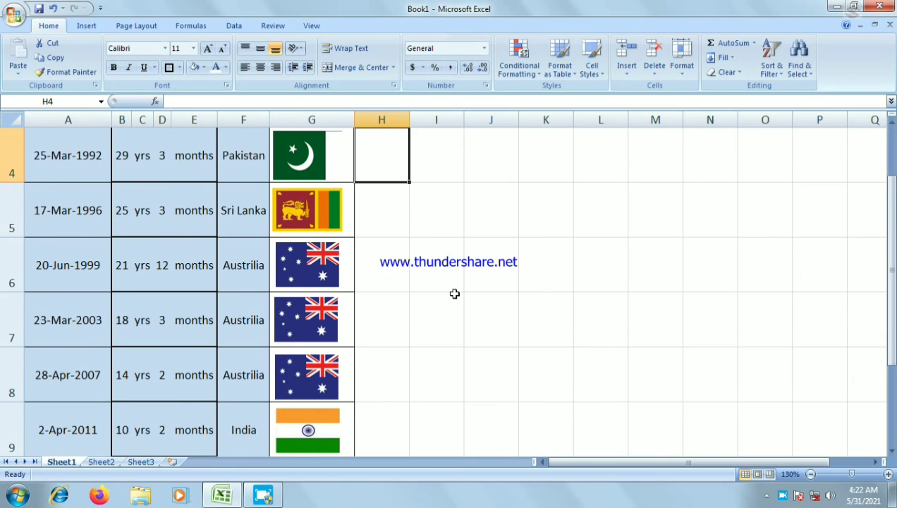
{"action": "scroll", "coordinate": [455, 294], "scroll_direction": "up", "scroll_amount": 1}
{"action": "scroll", "coordinate": [454, 293], "scroll_direction": "down", "scroll_amount": 2, "text": "ctrl"}
{"action": "scroll", "coordinate": [454, 293], "scroll_direction": "up", "scroll_amount": 1, "text": "ctrl"}
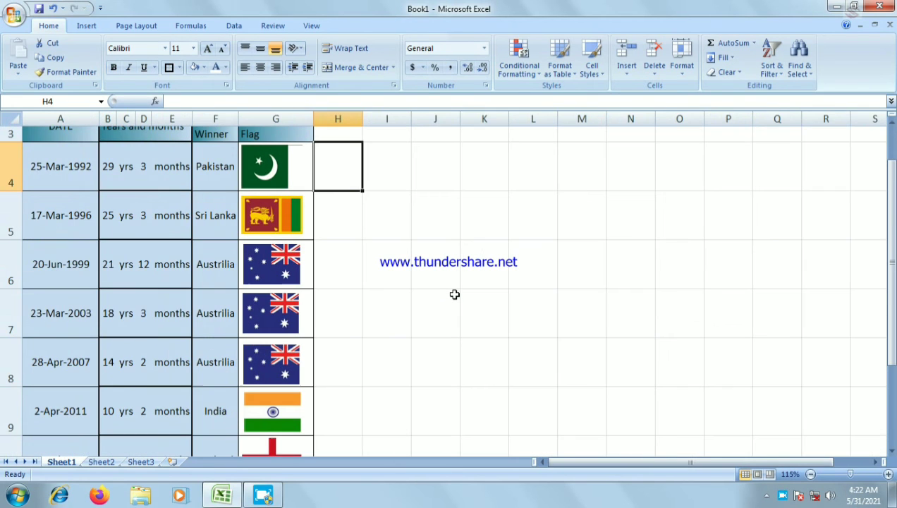